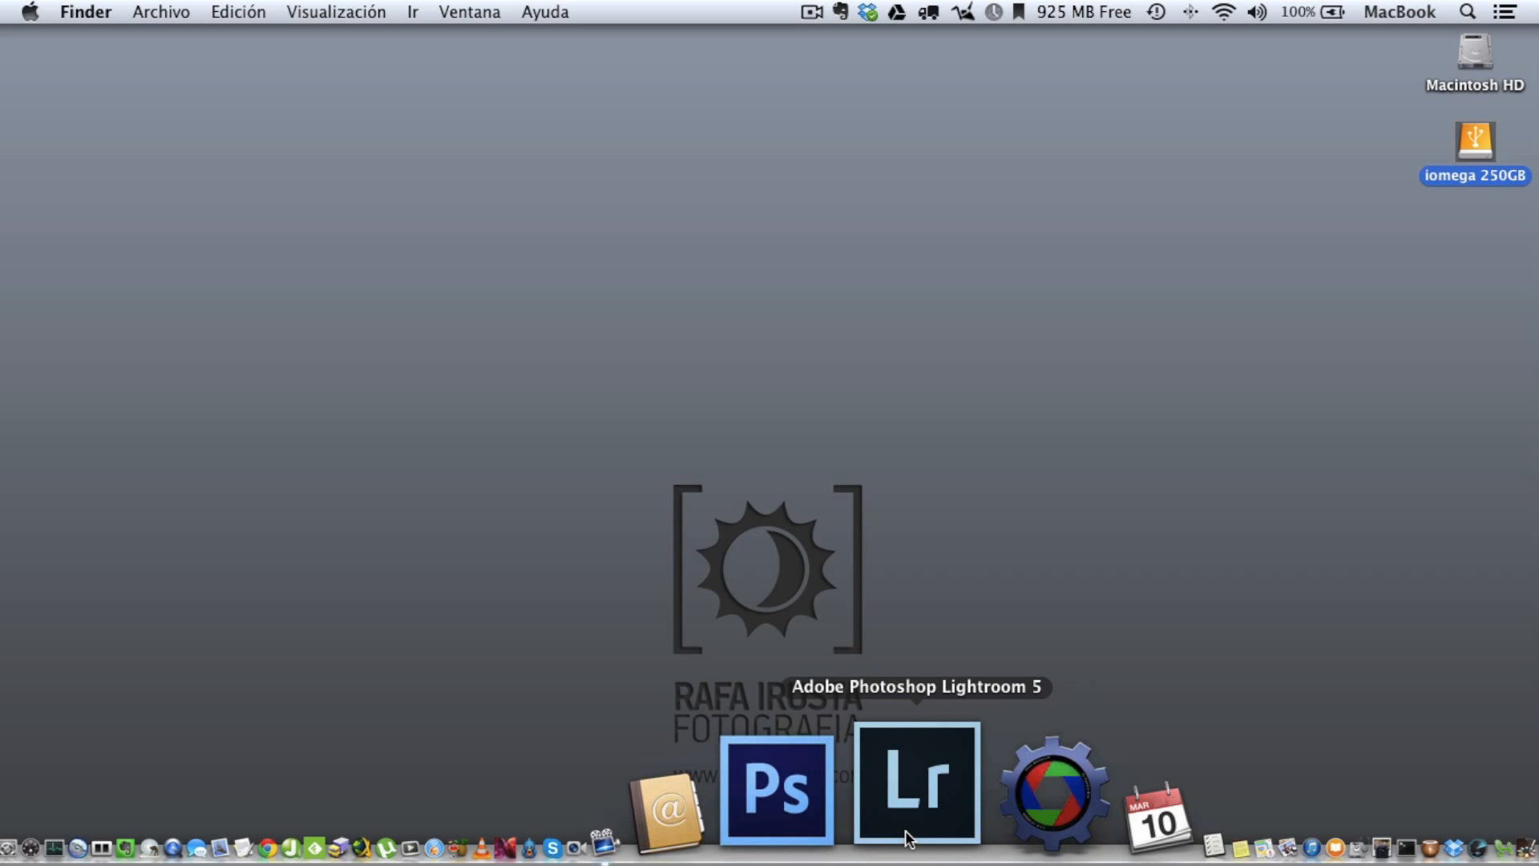
Launch Lightroom and start a new catalogue with the iomega 250GB external drive as its save location.
{"action": "left_click", "coordinate": [906, 832]}
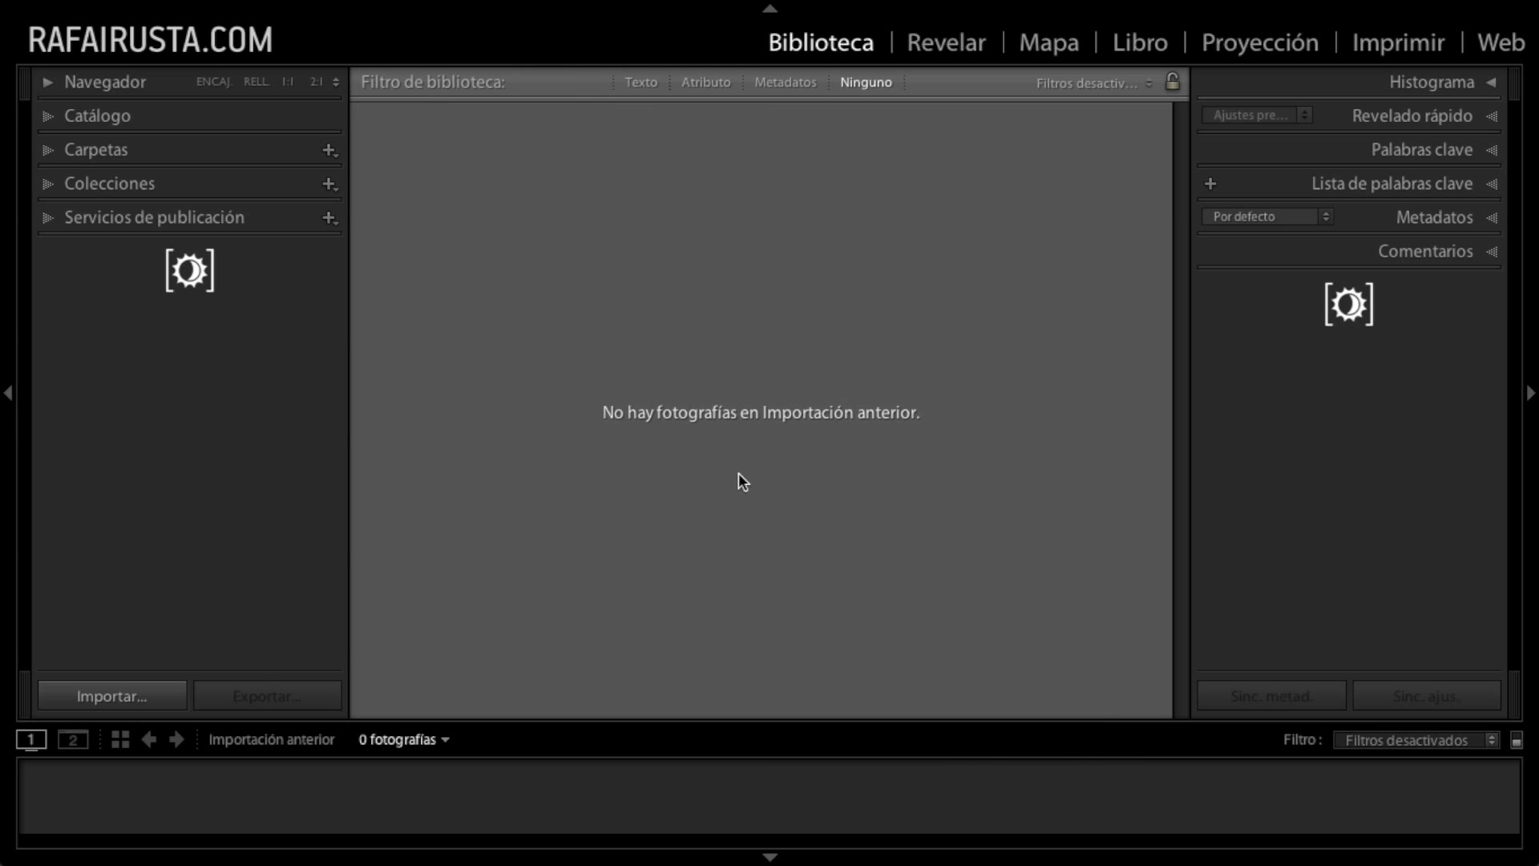
{"action": "left_click", "coordinate": [178, 9]}
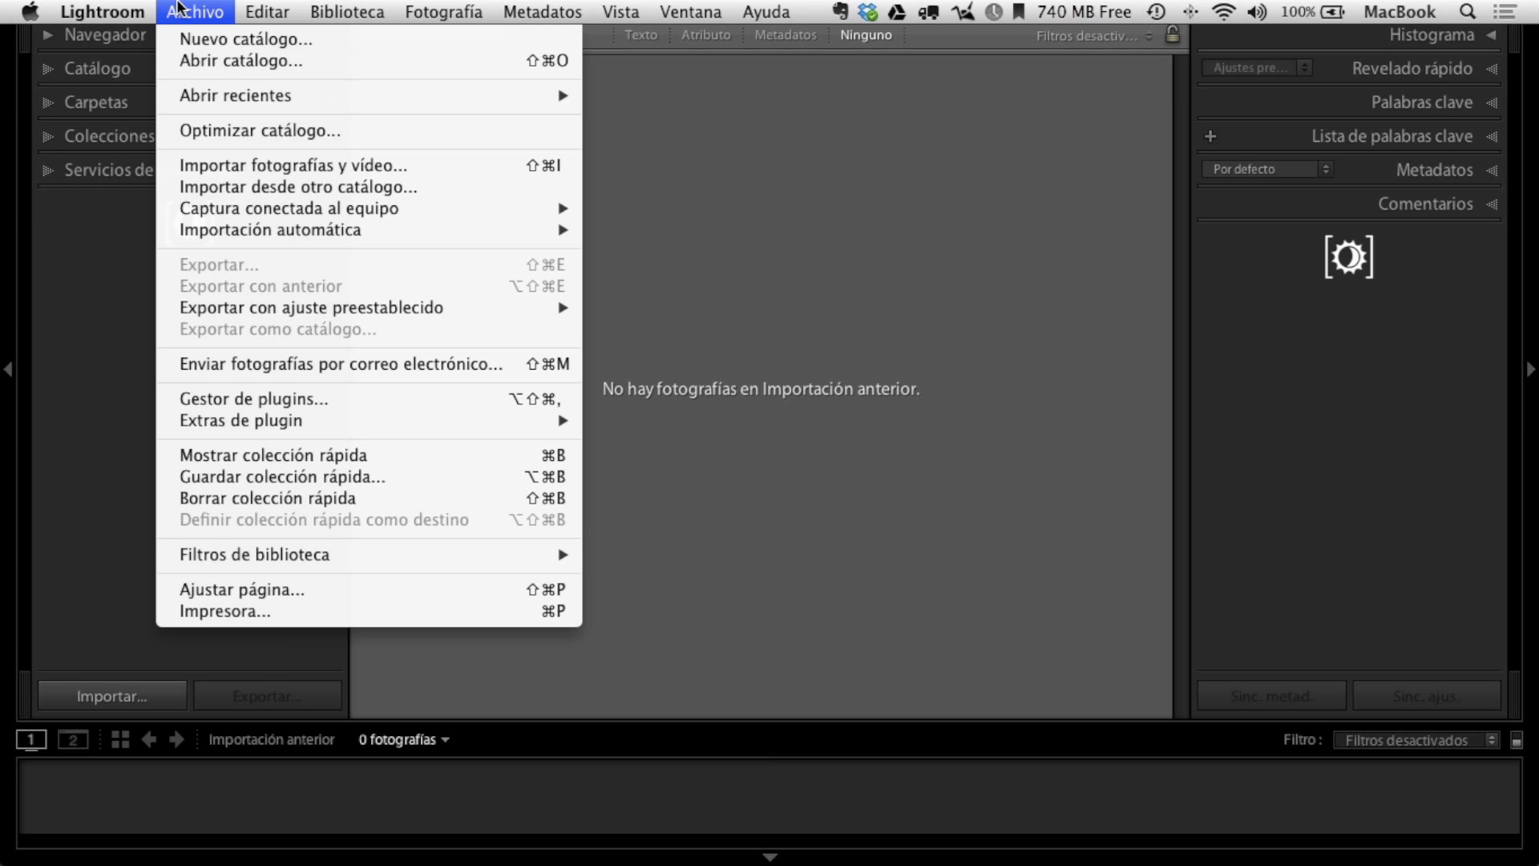
{"action": "left_click", "coordinate": [192, 38]}
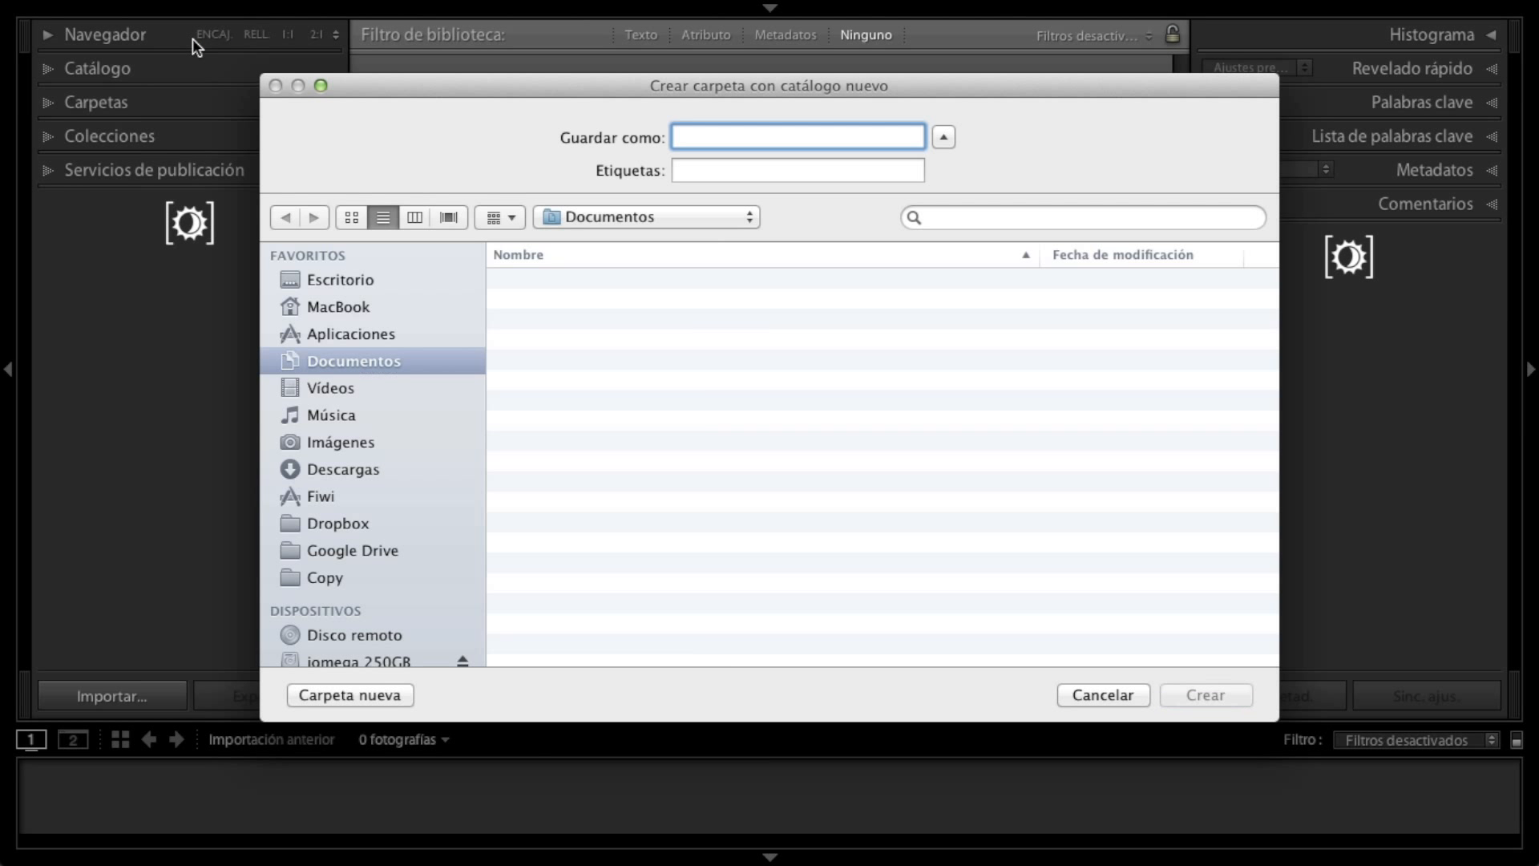
{"action": "left_click_drag", "start_coordinate": [503, 84], "coordinate": [492, 77]}
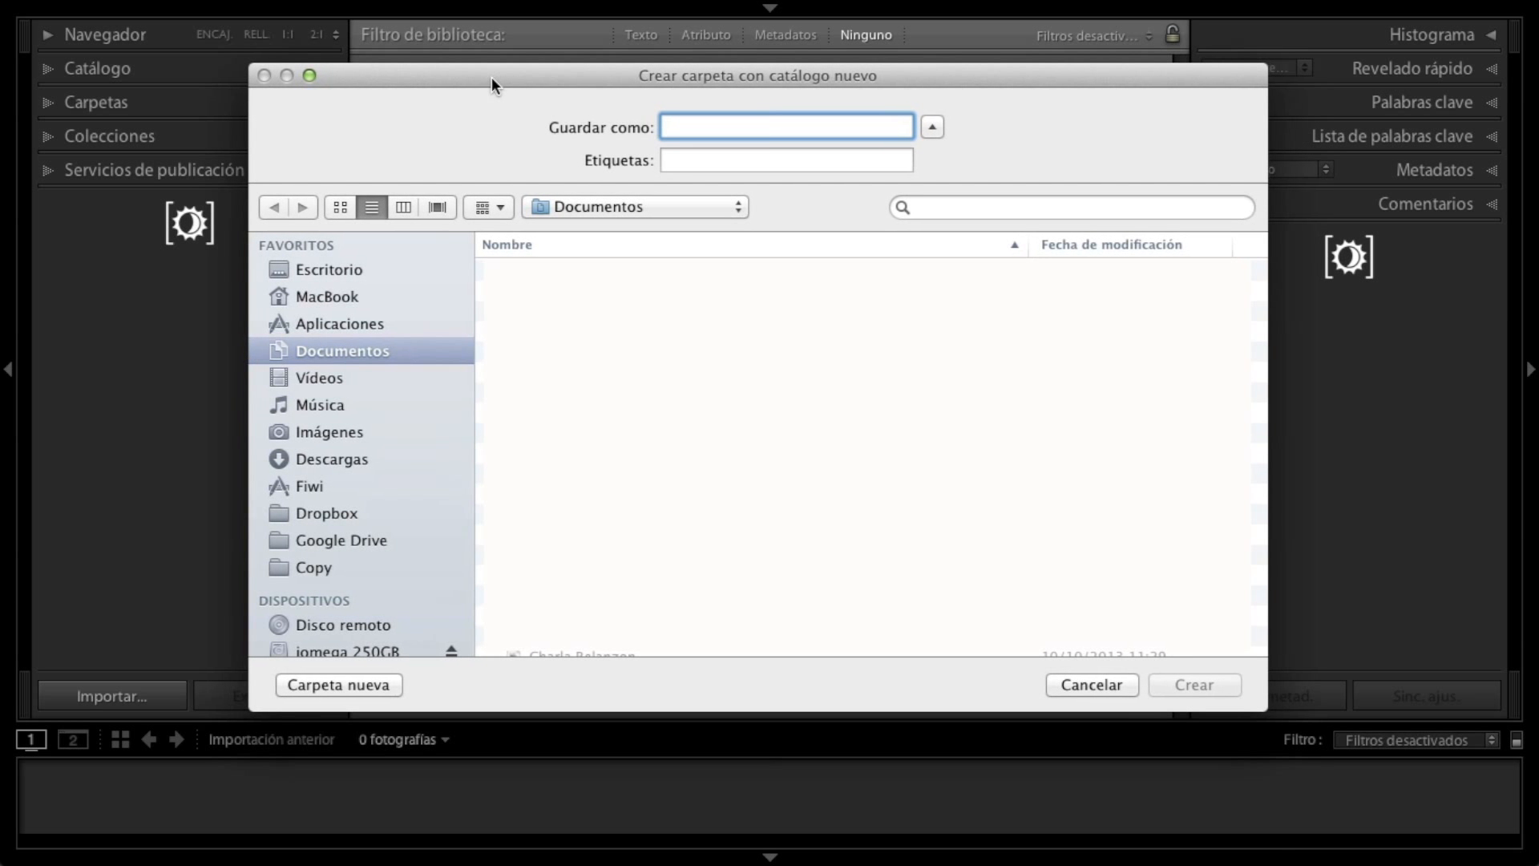
{"action": "scroll", "coordinate": [401, 574], "scroll_direction": "down", "scroll_amount": 5}
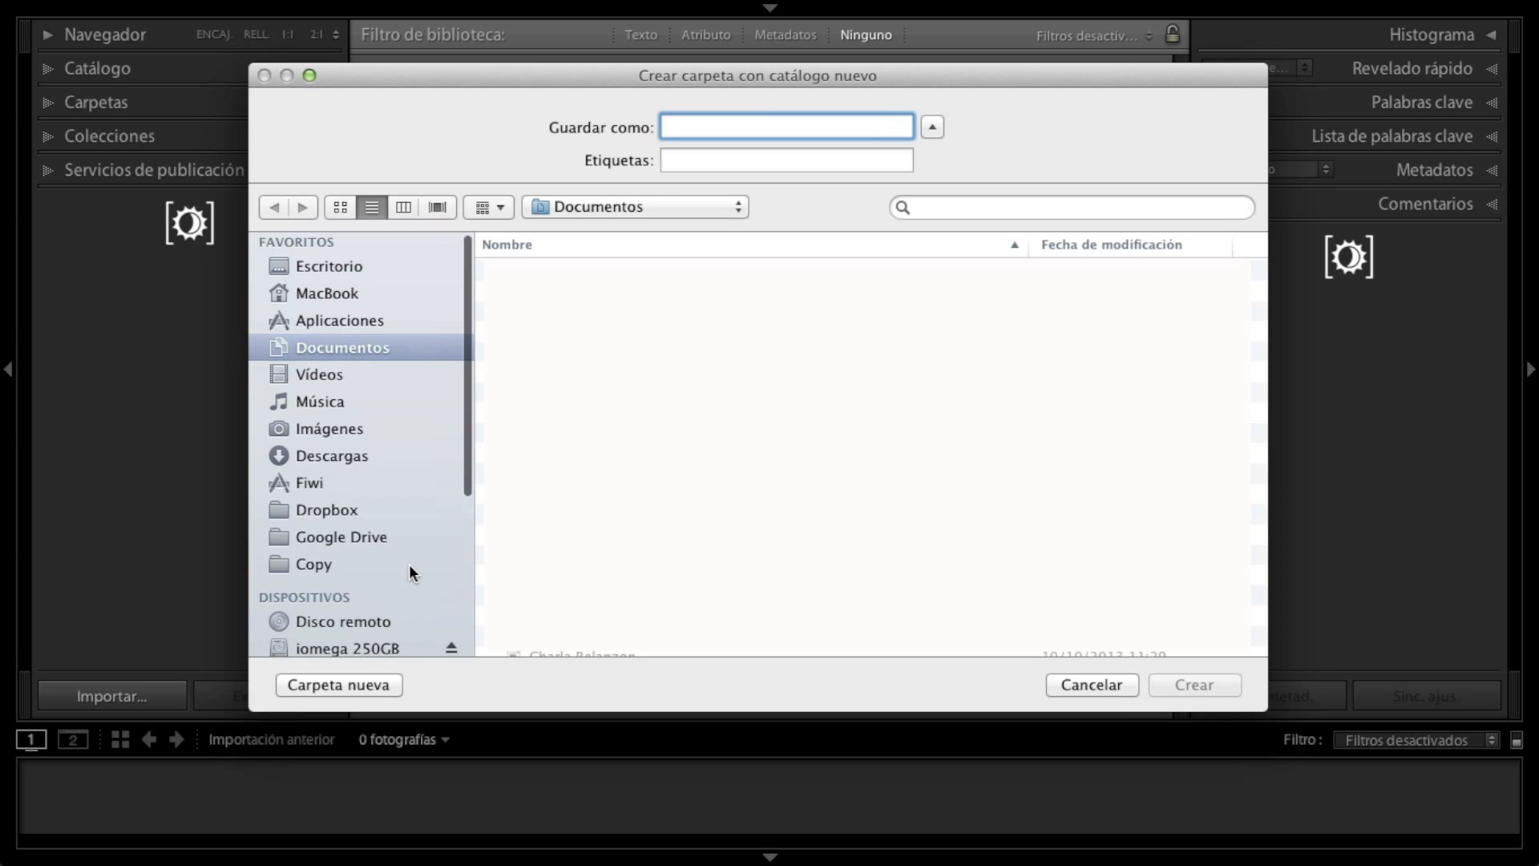
{"action": "left_click", "coordinate": [325, 395]}
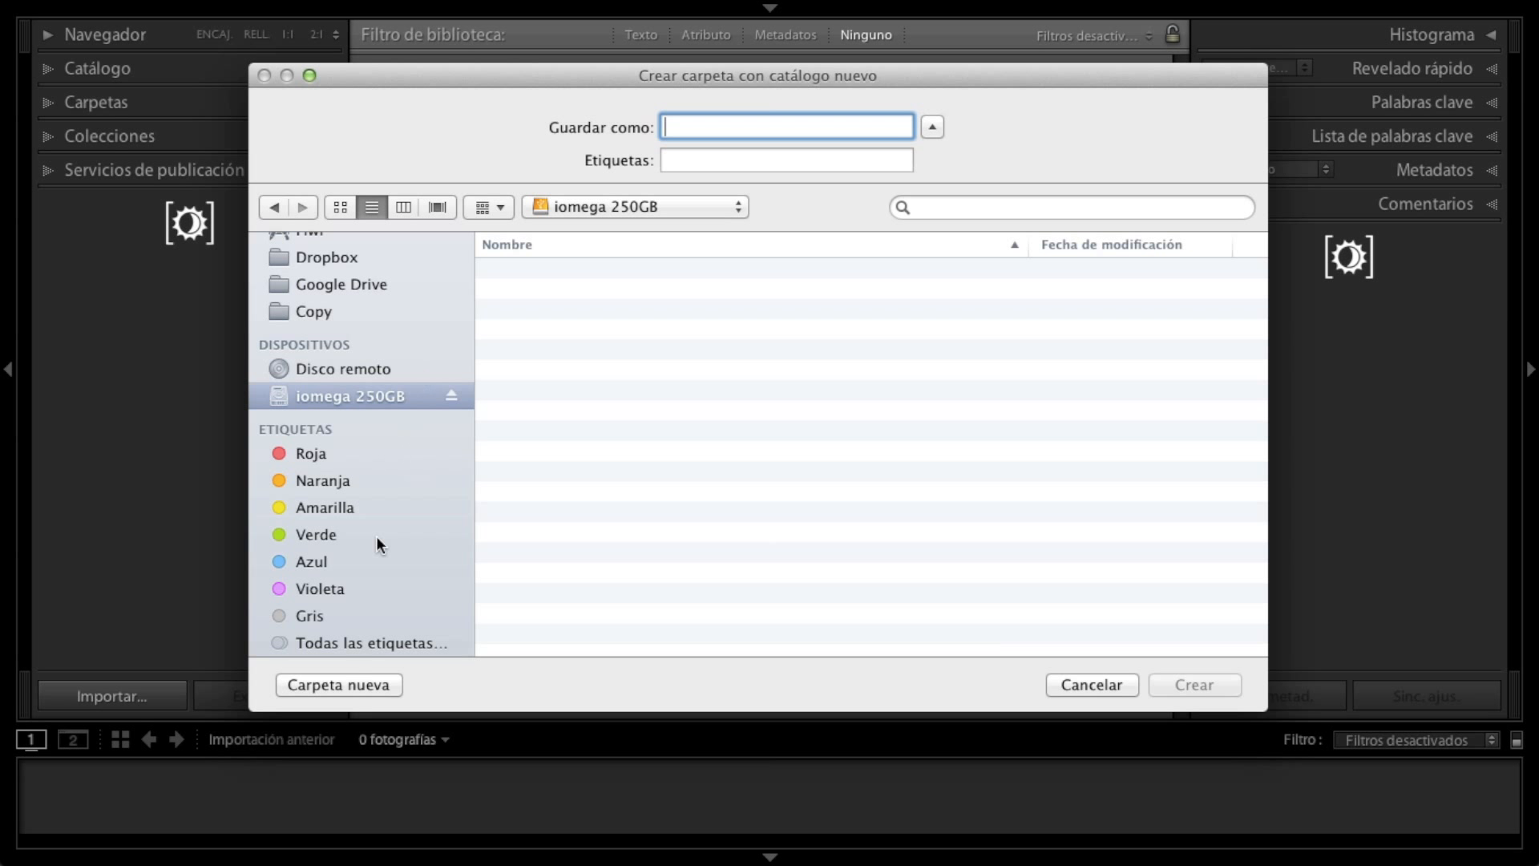
Create a folder named FOTOS NUEVAS on the iomega 250GB drive to hold the catalogue.
{"action": "left_click", "coordinate": [339, 685]}
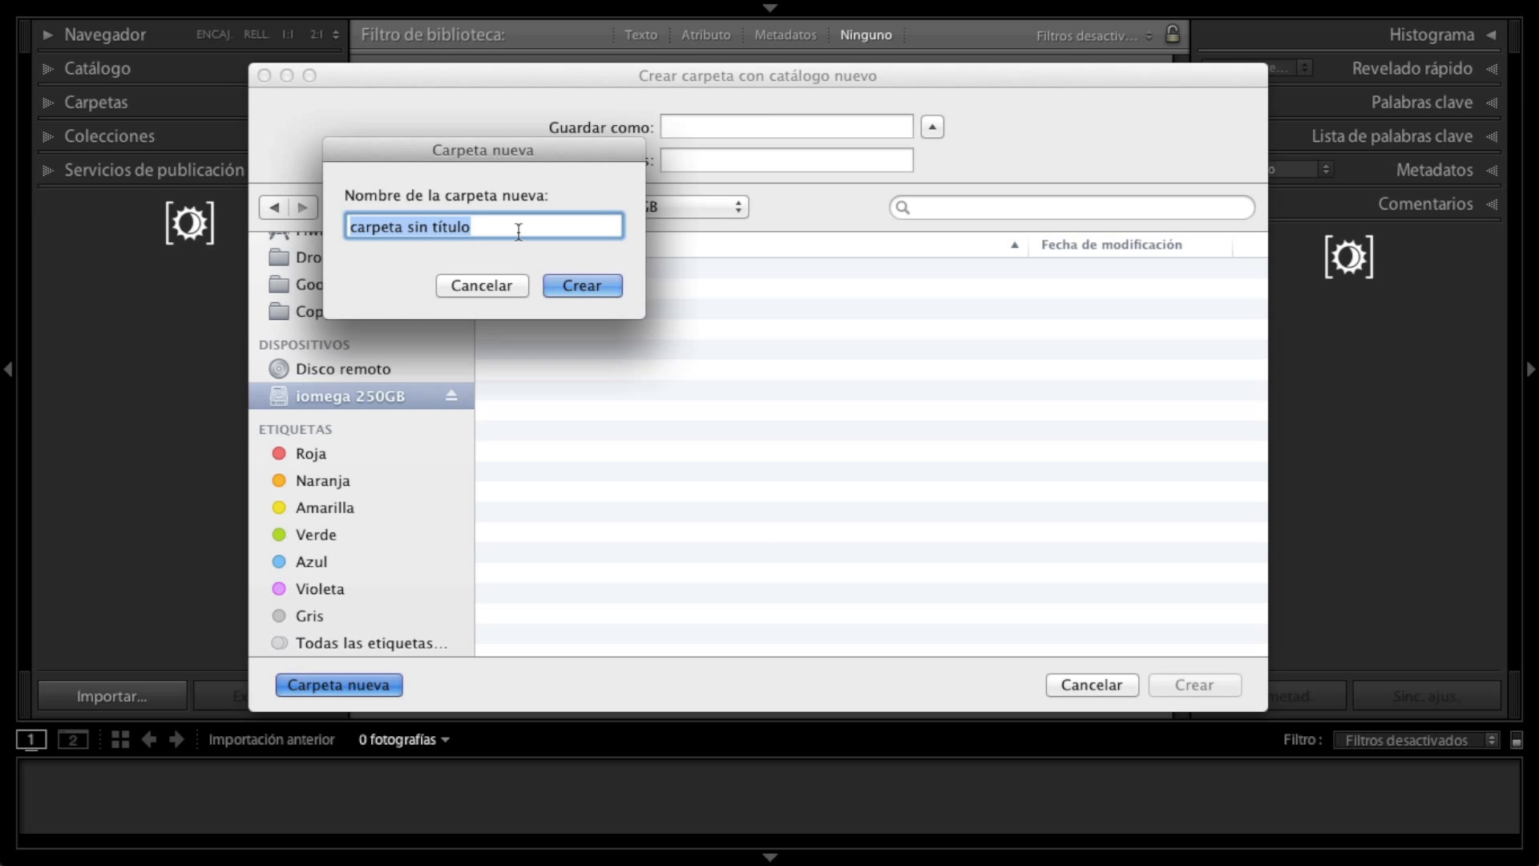
{"action": "type", "text": "FOTOS NUEVAS"}
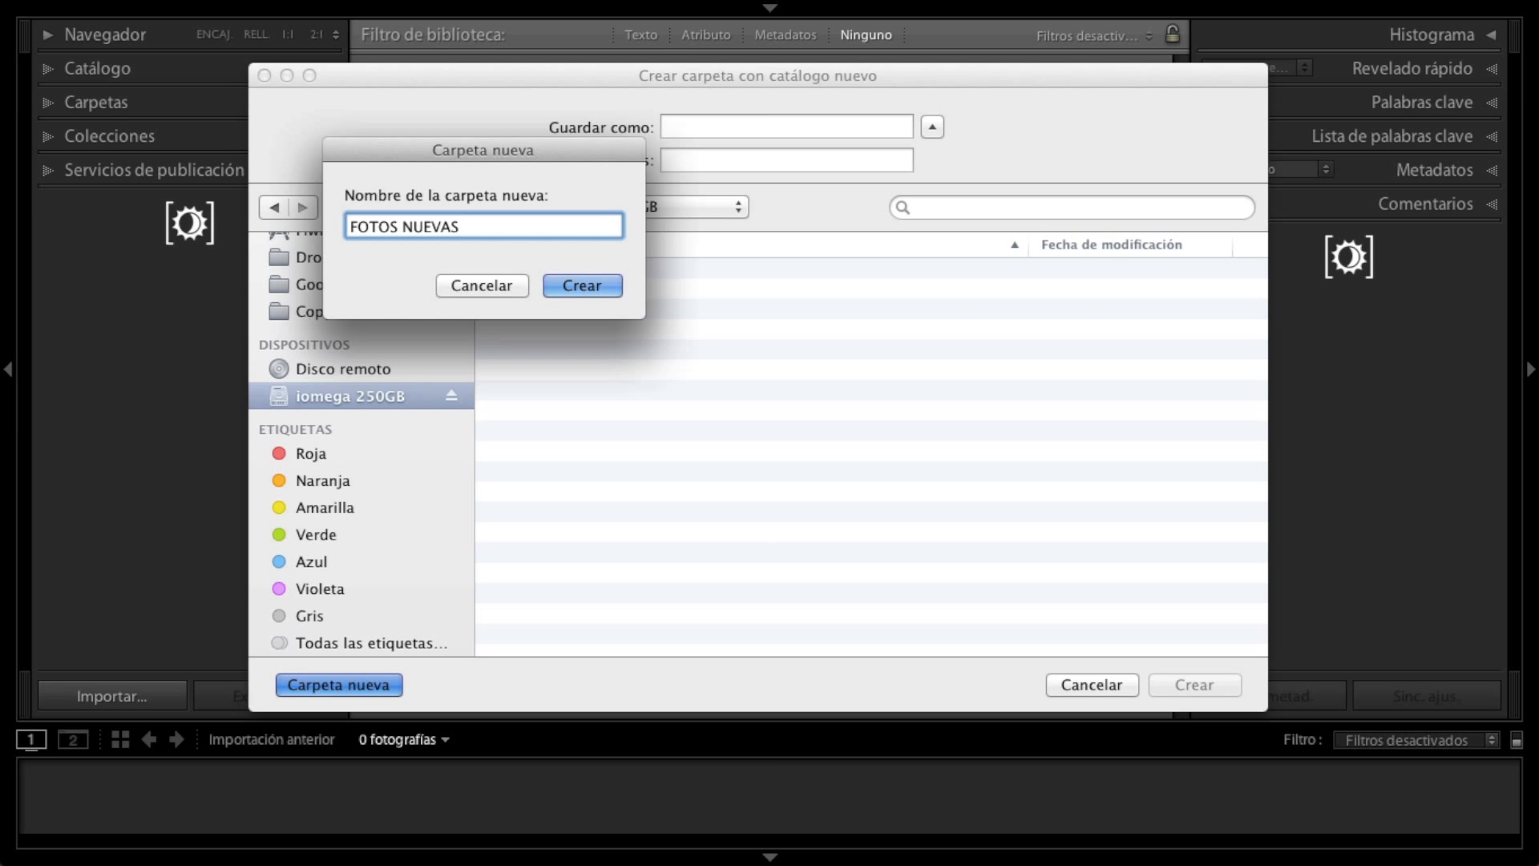
{"action": "key", "text": "Return"}
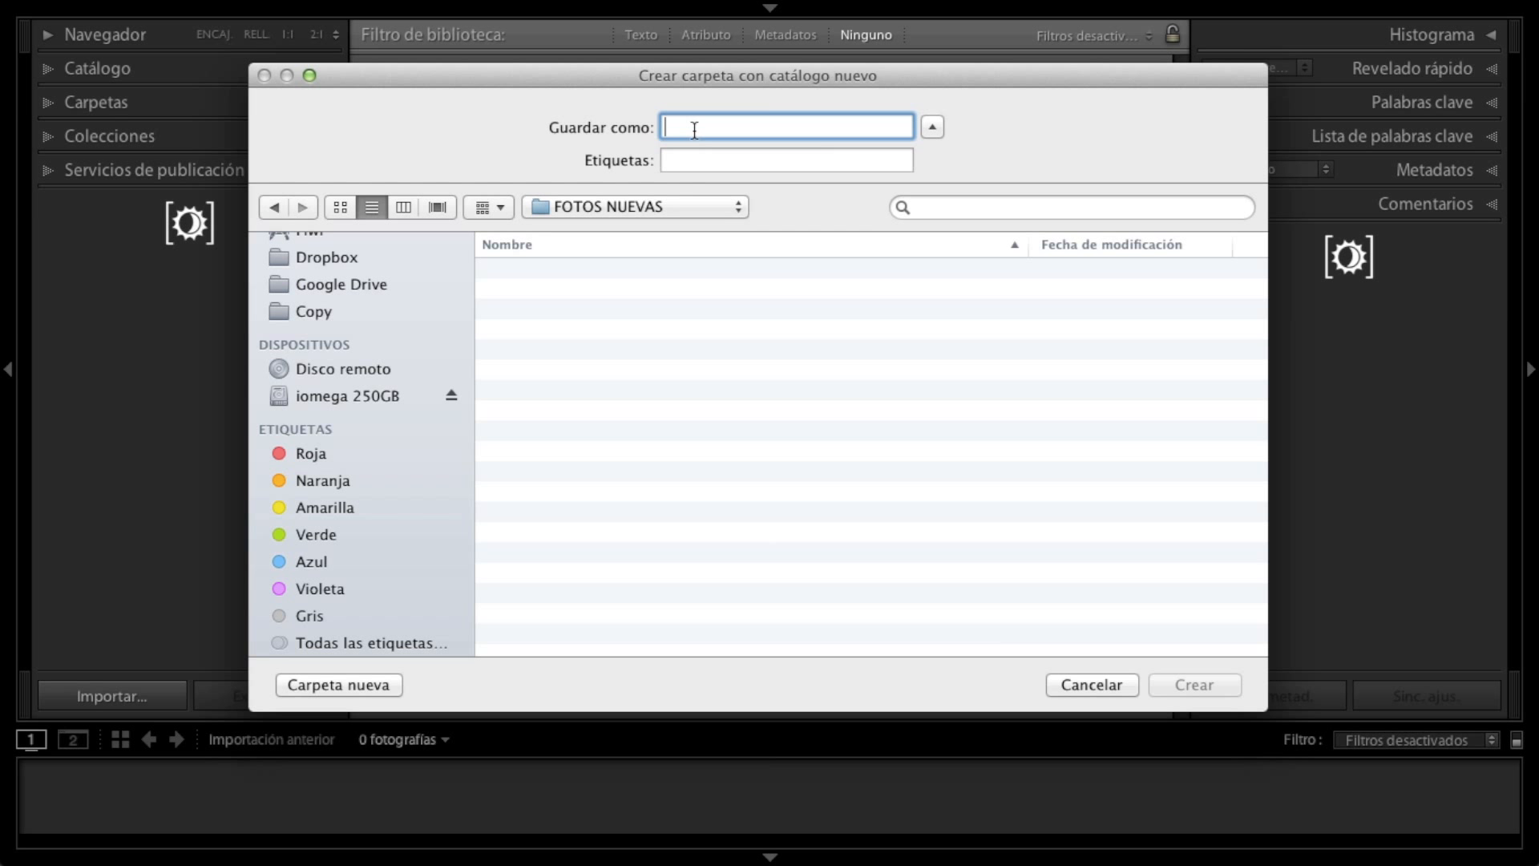
Name the new catalogue CatViajes and create it in the FOTOS NUEVAS folder.
{"action": "type", "text": "Cata"}
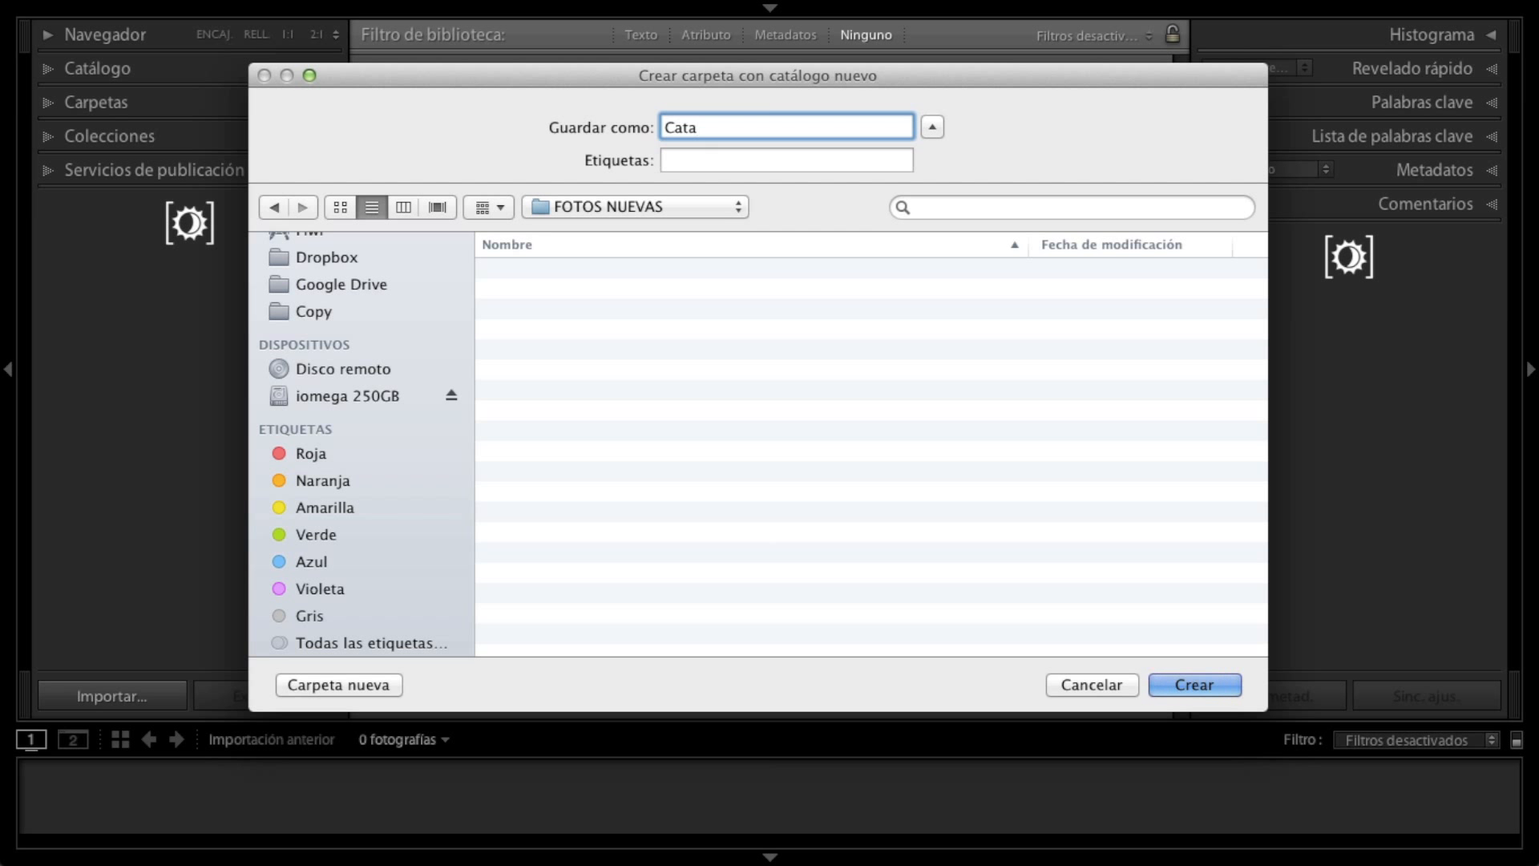
{"action": "key", "text": "BackSpace"}
{"action": "type", "text": "Viaje"}
{"action": "key", "text": "Return"}
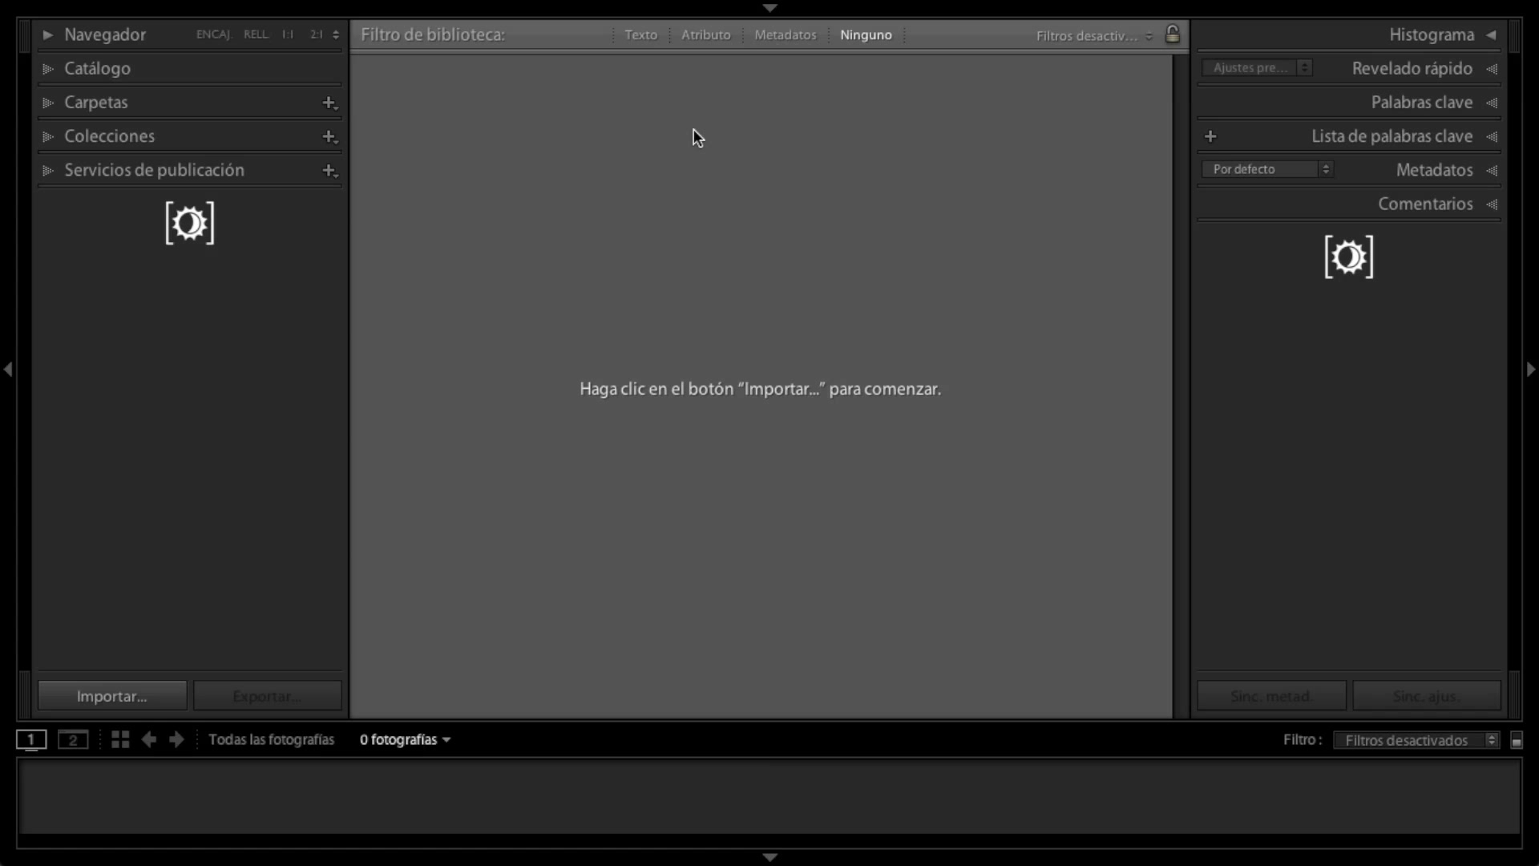
Set the styled-text identity plate to RAFAIRUSTA.COM and show the module picker.
{"action": "left_click", "coordinate": [773, 9]}
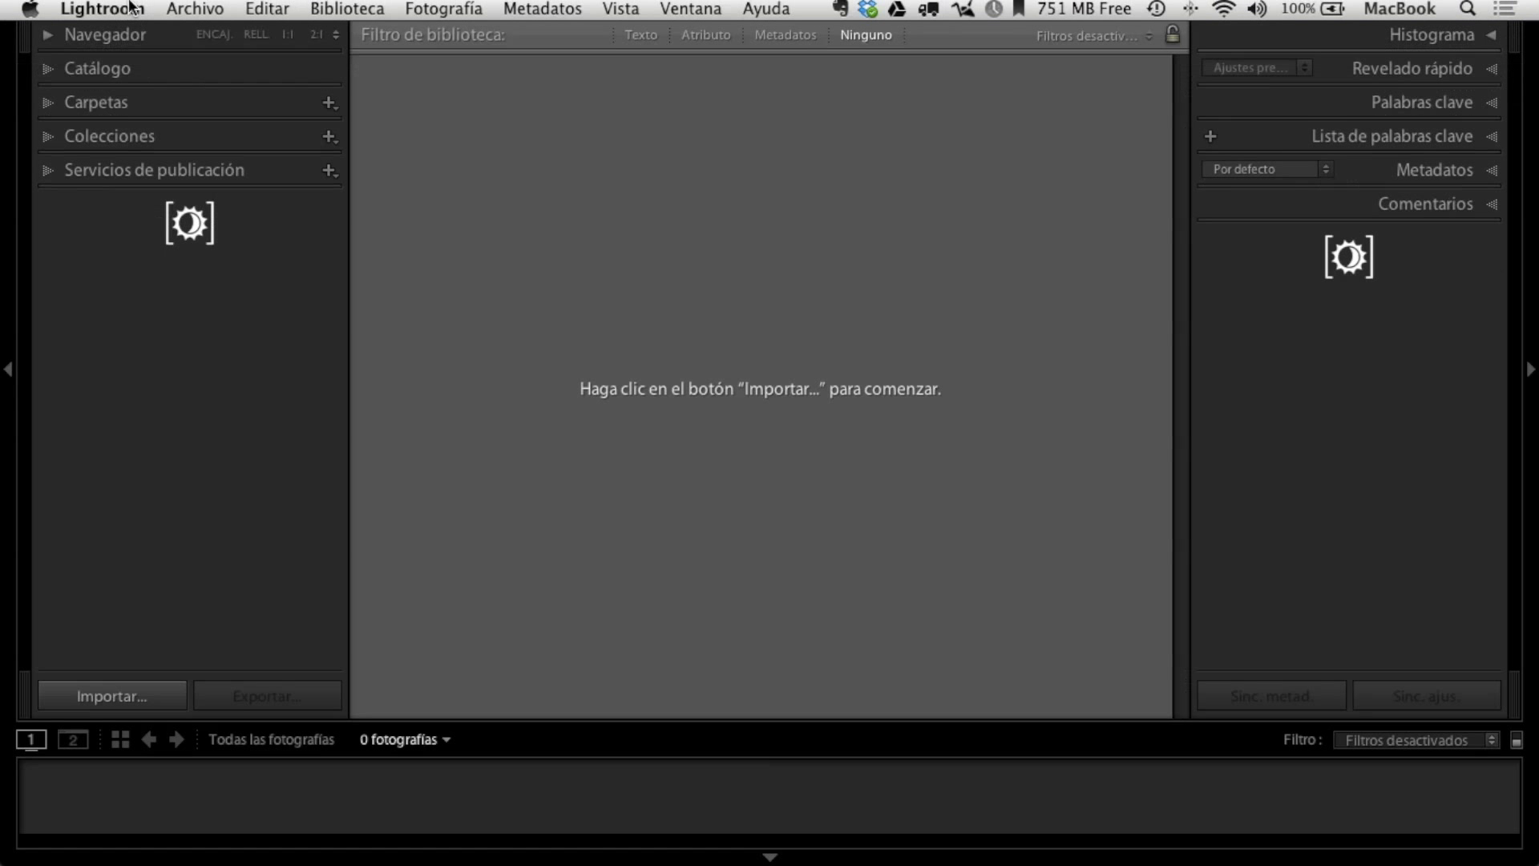
{"action": "left_click", "coordinate": [125, 11]}
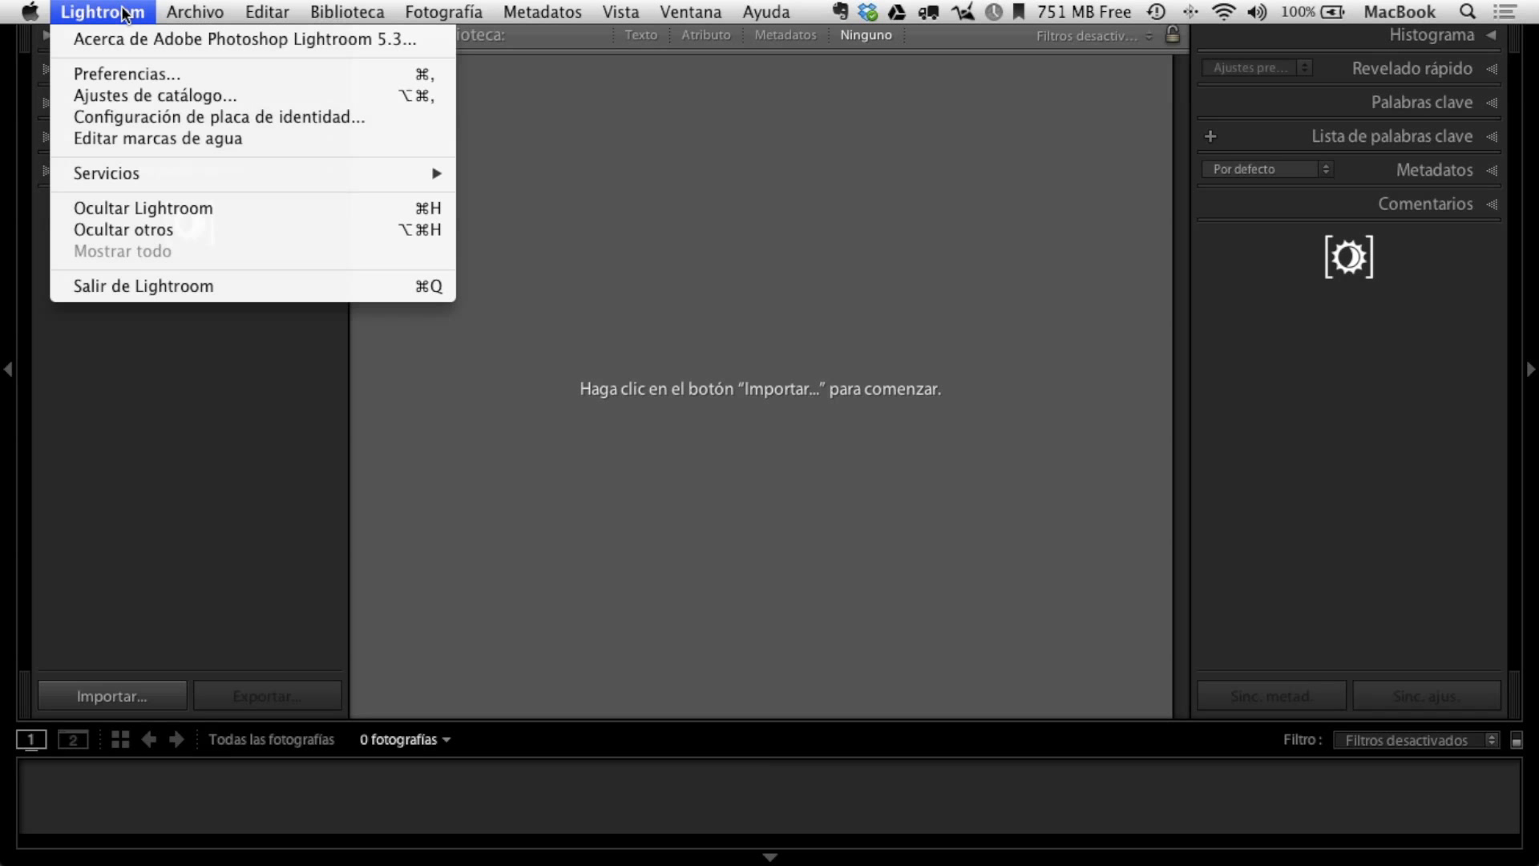
{"action": "left_click", "coordinate": [129, 112]}
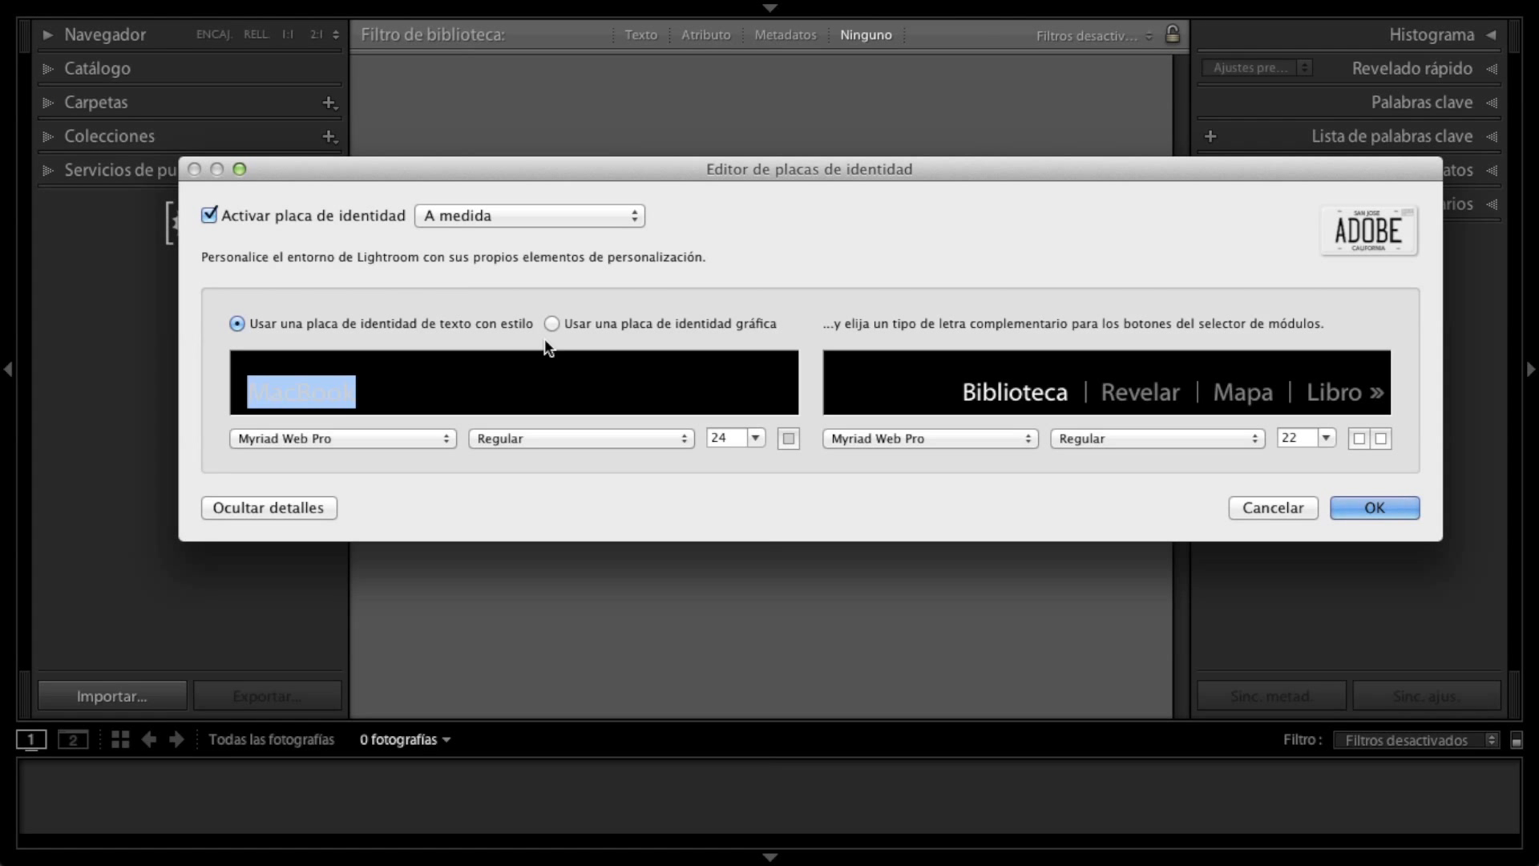
{"action": "type", "text": "R"}
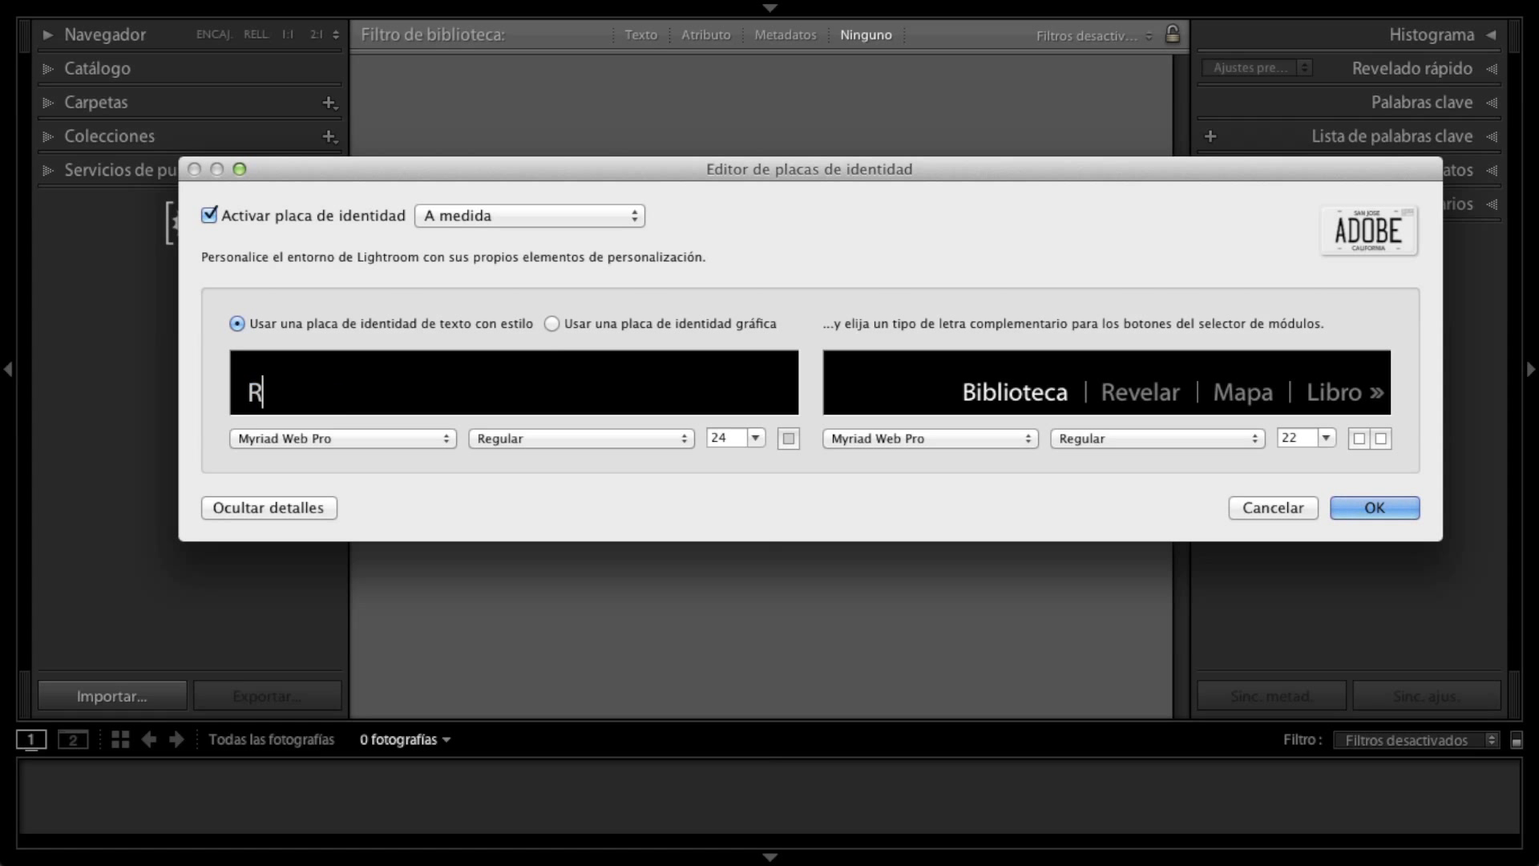
{"action": "type", "text": "AFAIRUSTA.COM"}
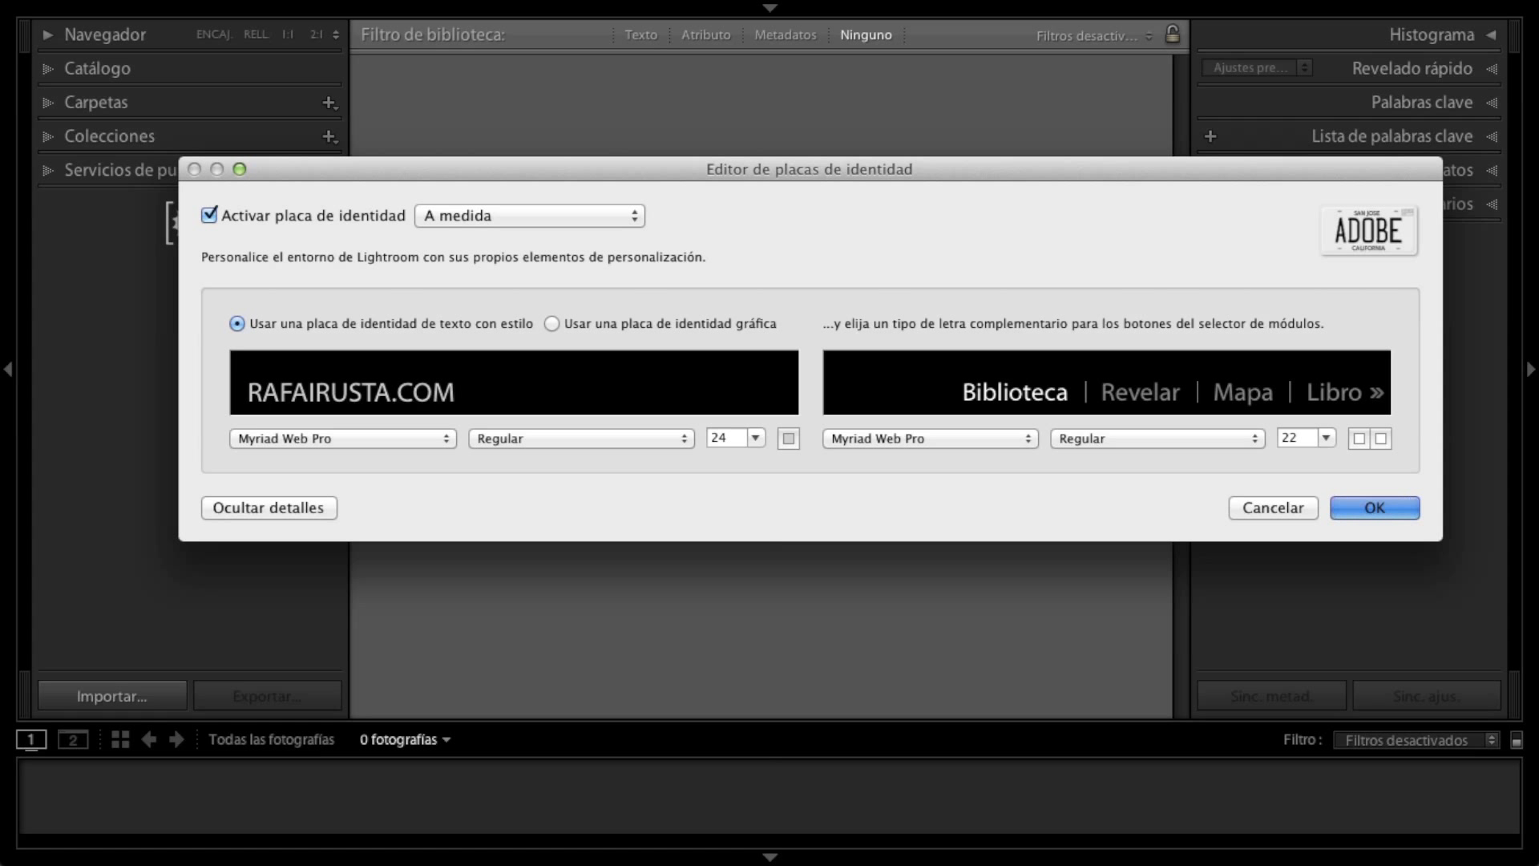
{"action": "key", "text": "Return"}
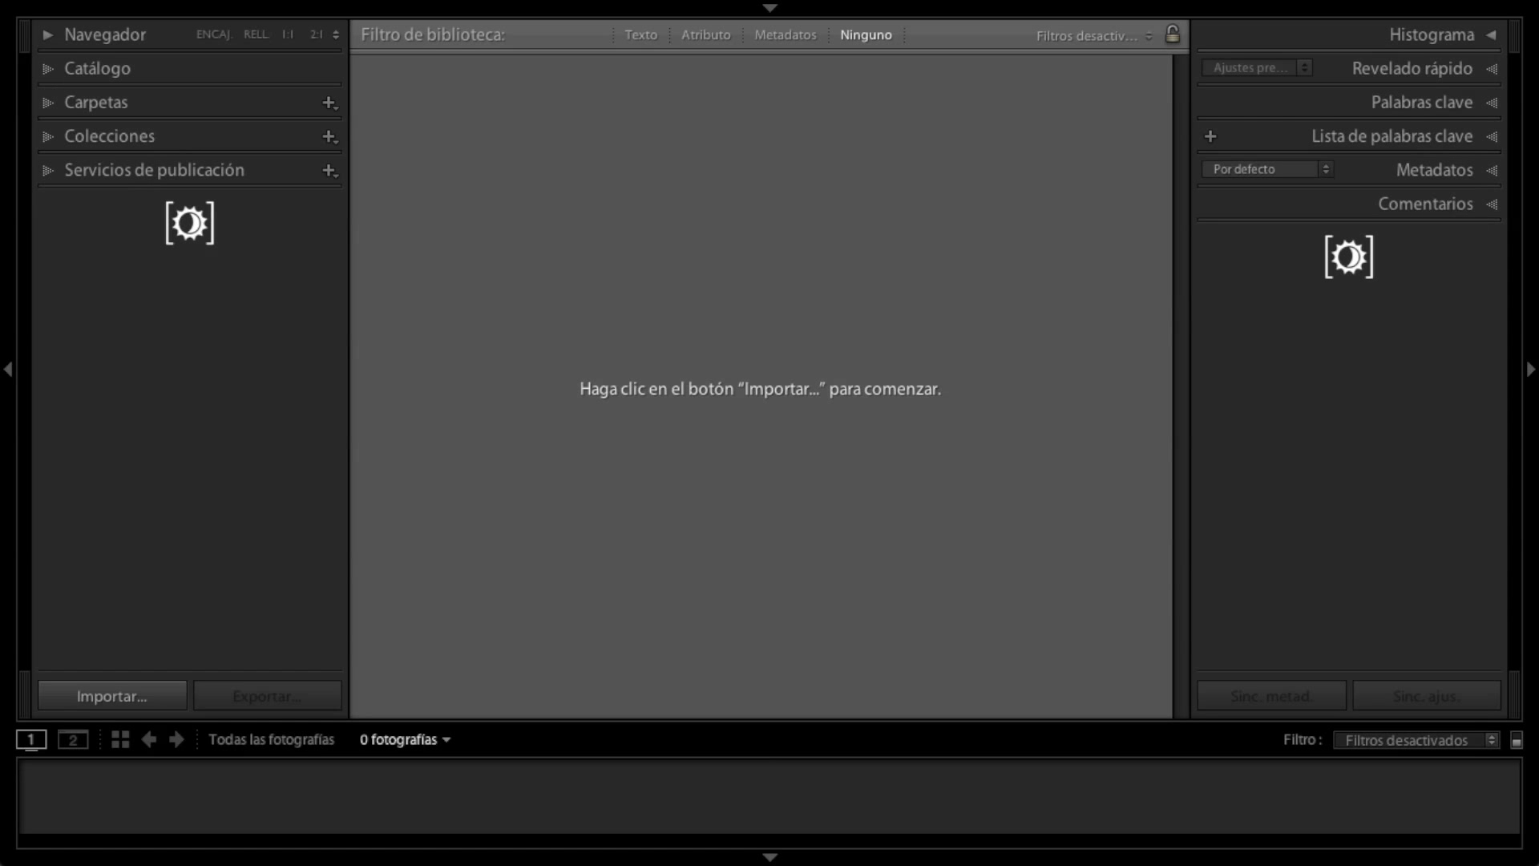
{"action": "left_click", "coordinate": [771, 8]}
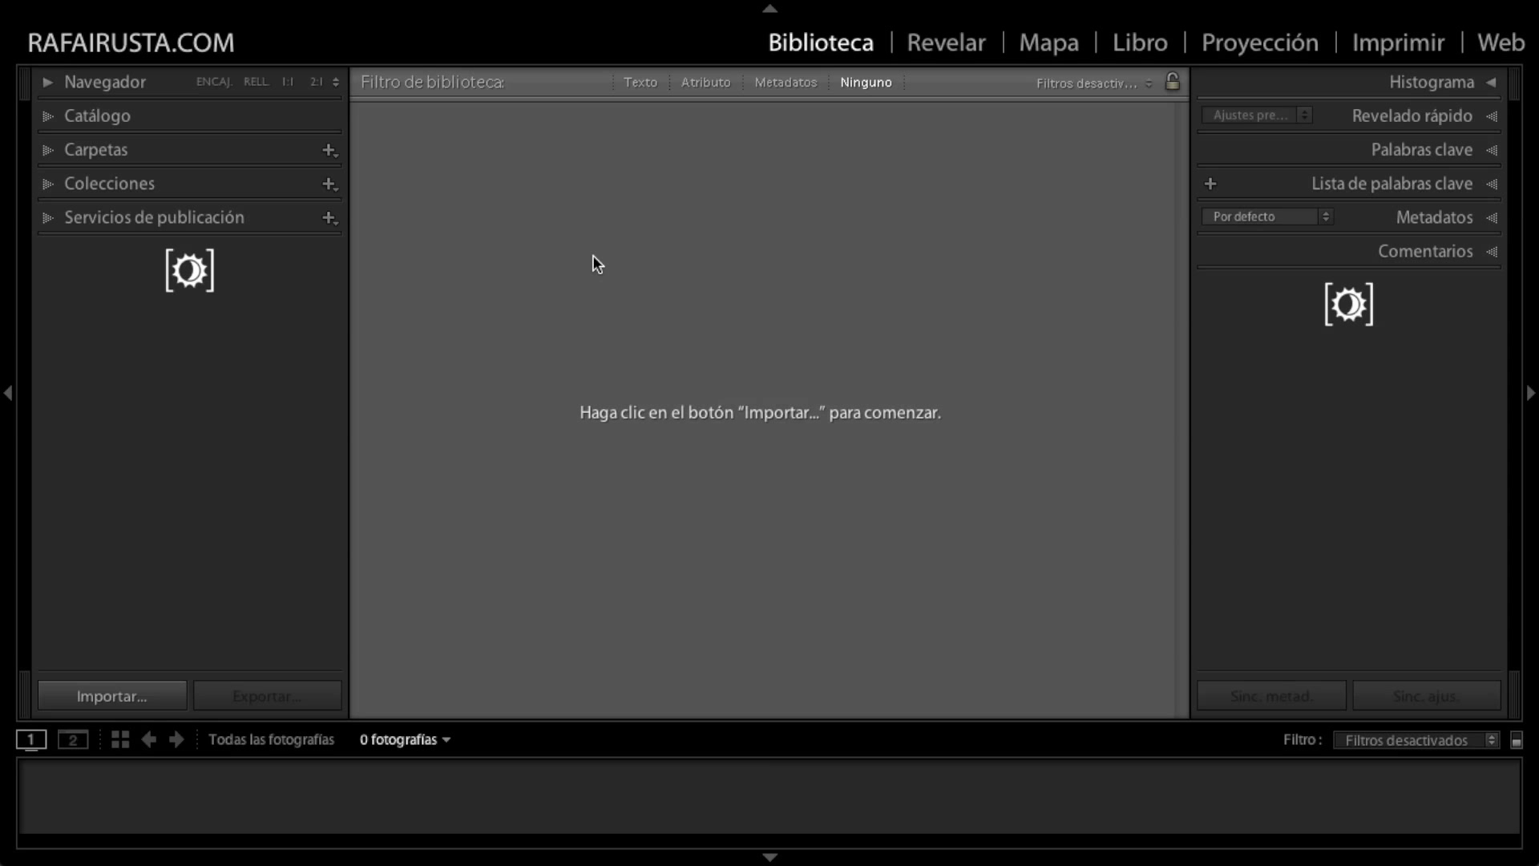
Switch to Finder and create a folder named Fotos next to CatViajes in NUEVAS FOTOS on the iomega 250GB drive.
{"action": "key", "text": "super+h"}
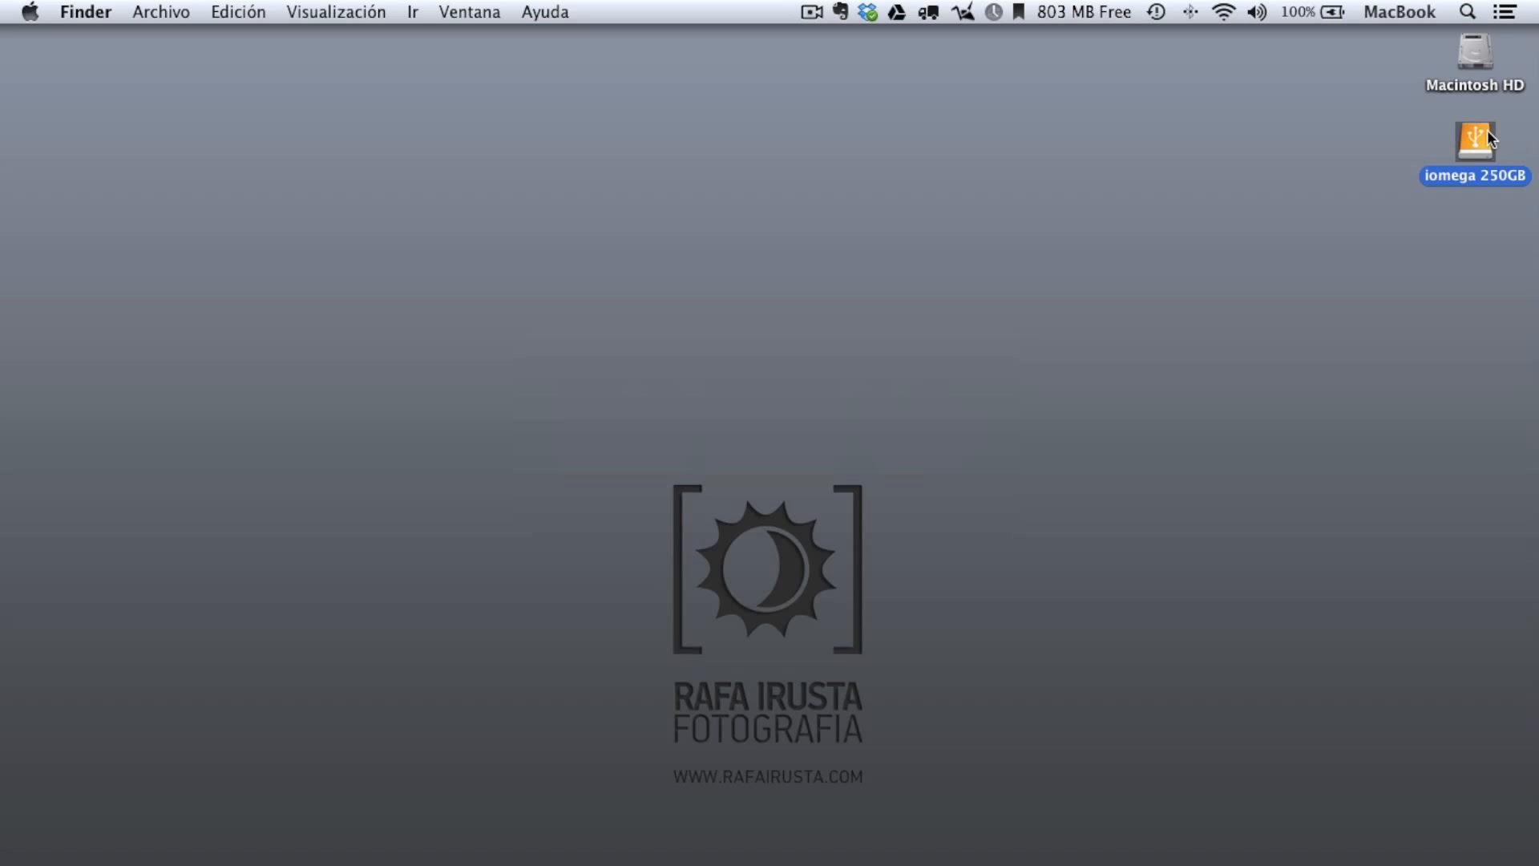
{"action": "double_click", "coordinate": [1482, 134]}
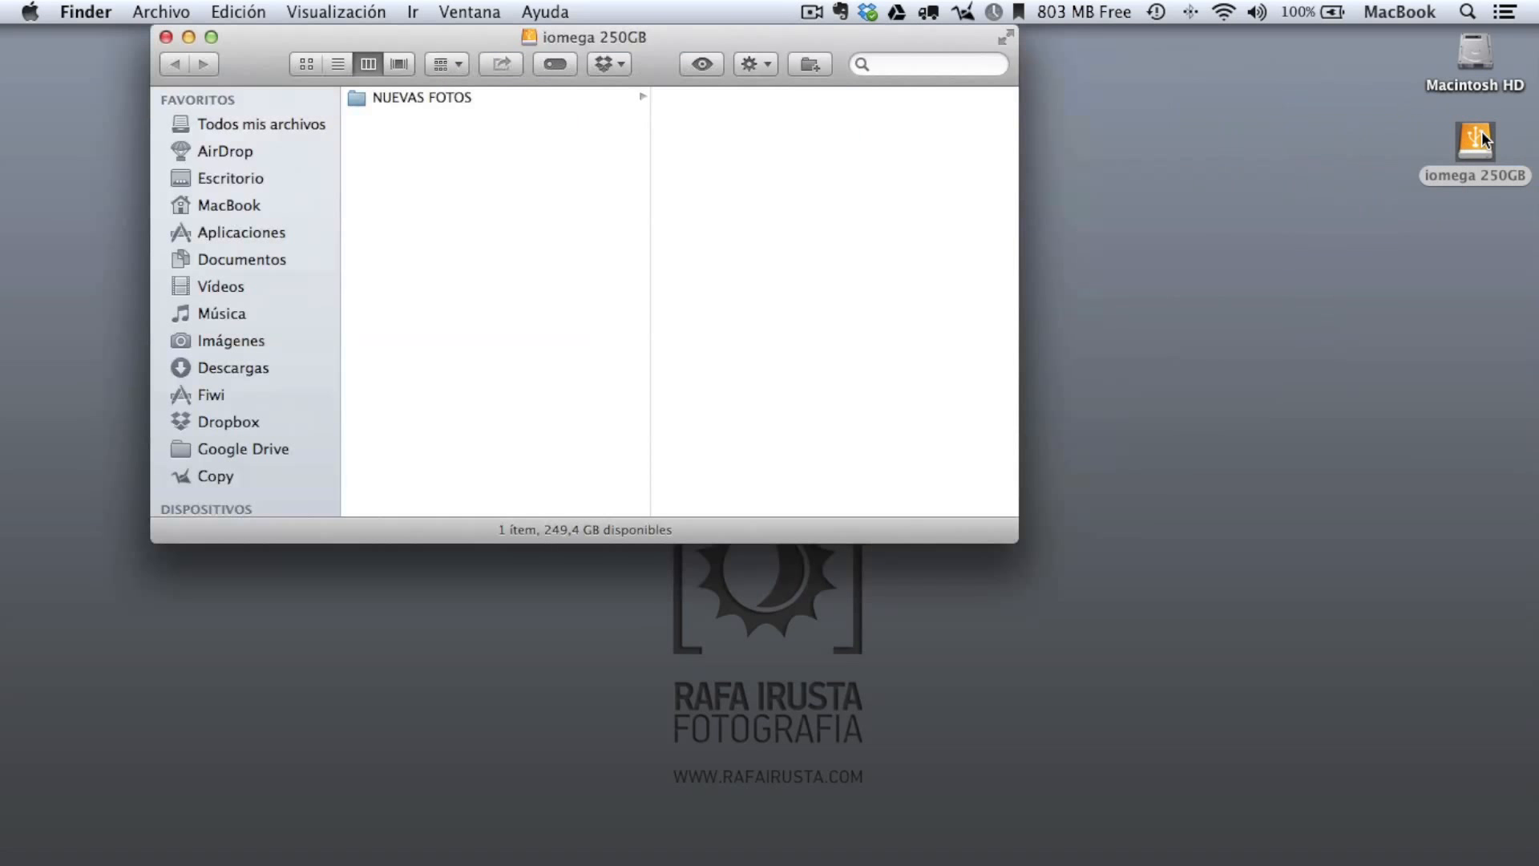
{"action": "left_click", "coordinate": [353, 105]}
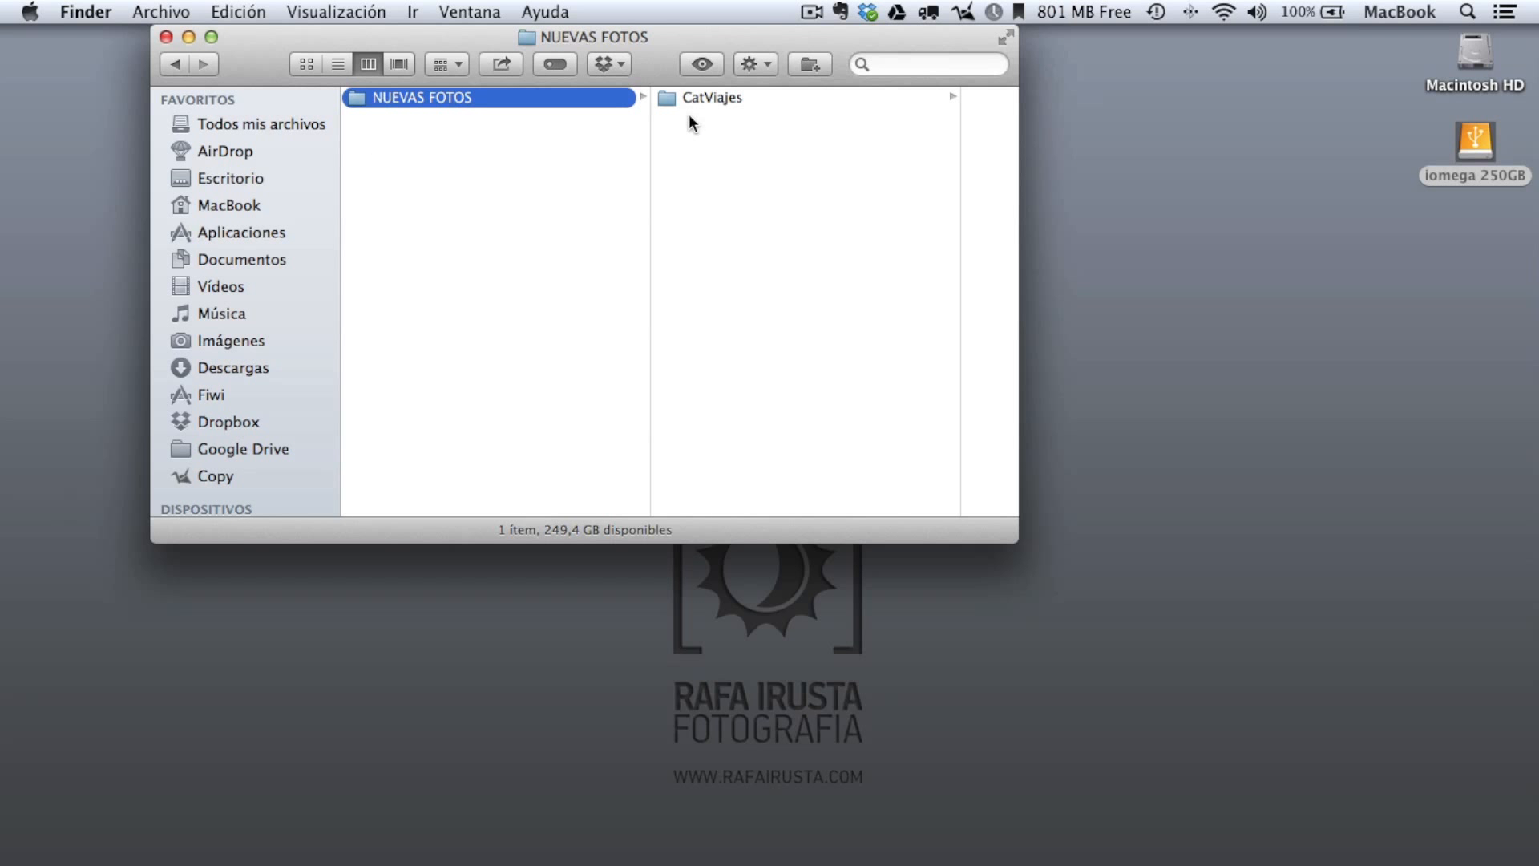
{"action": "left_click", "coordinate": [667, 98]}
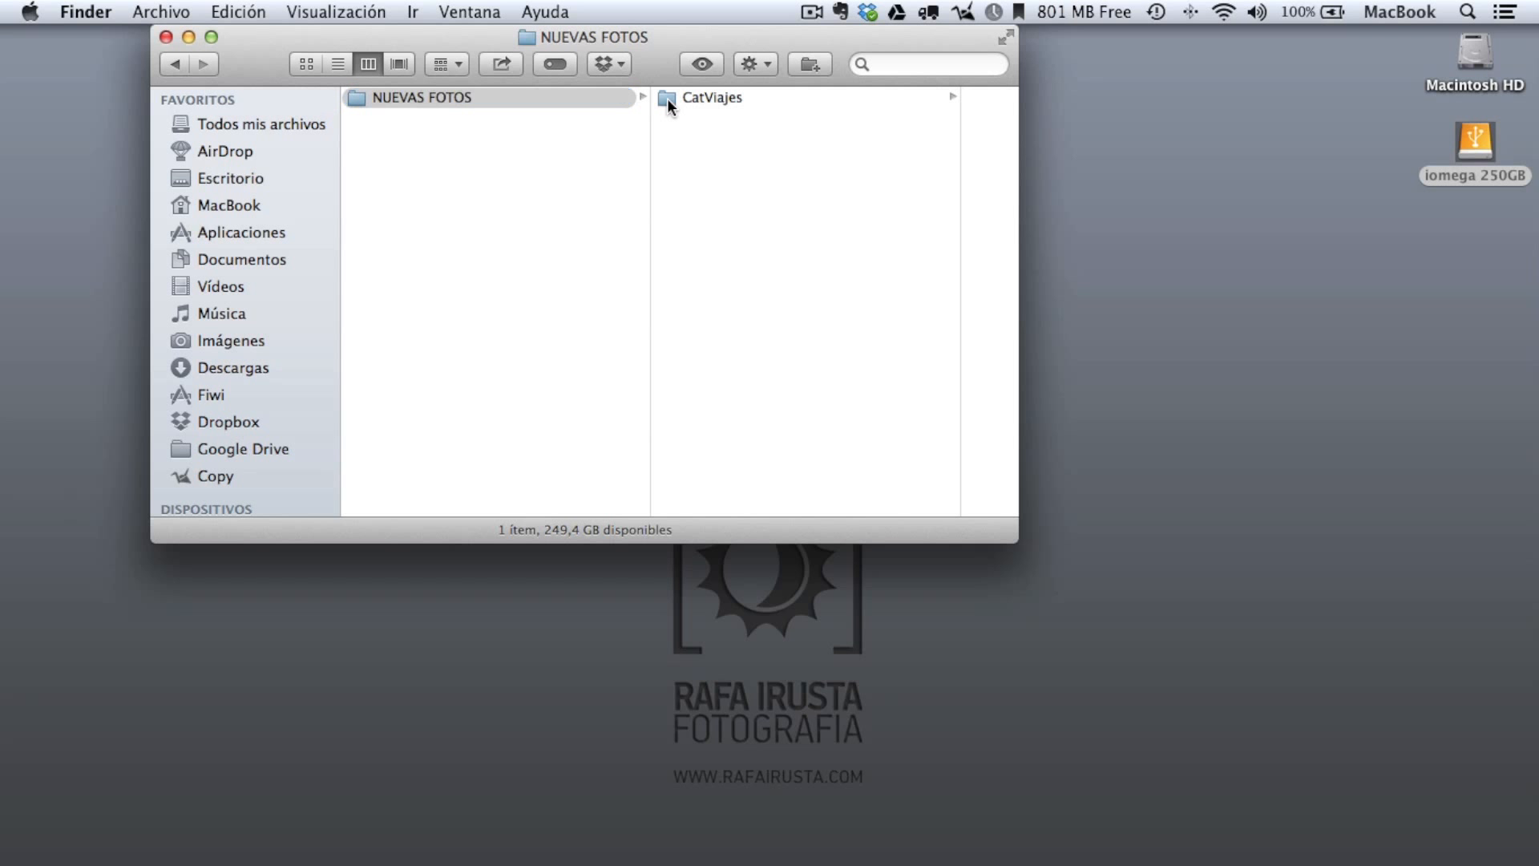
{"action": "left_click", "coordinate": [529, 152]}
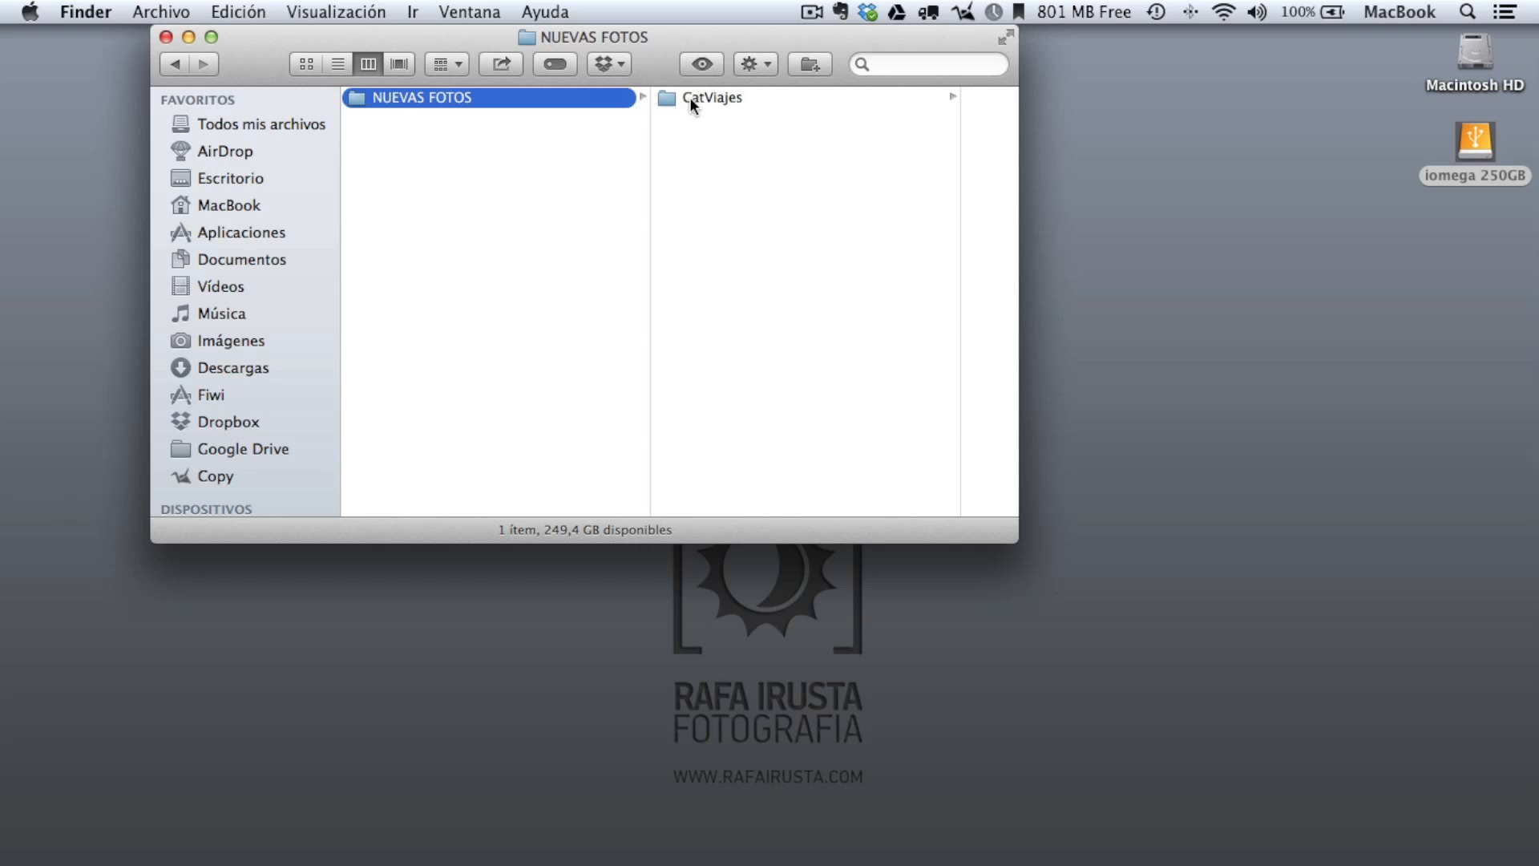
{"action": "left_click", "coordinate": [810, 65]}
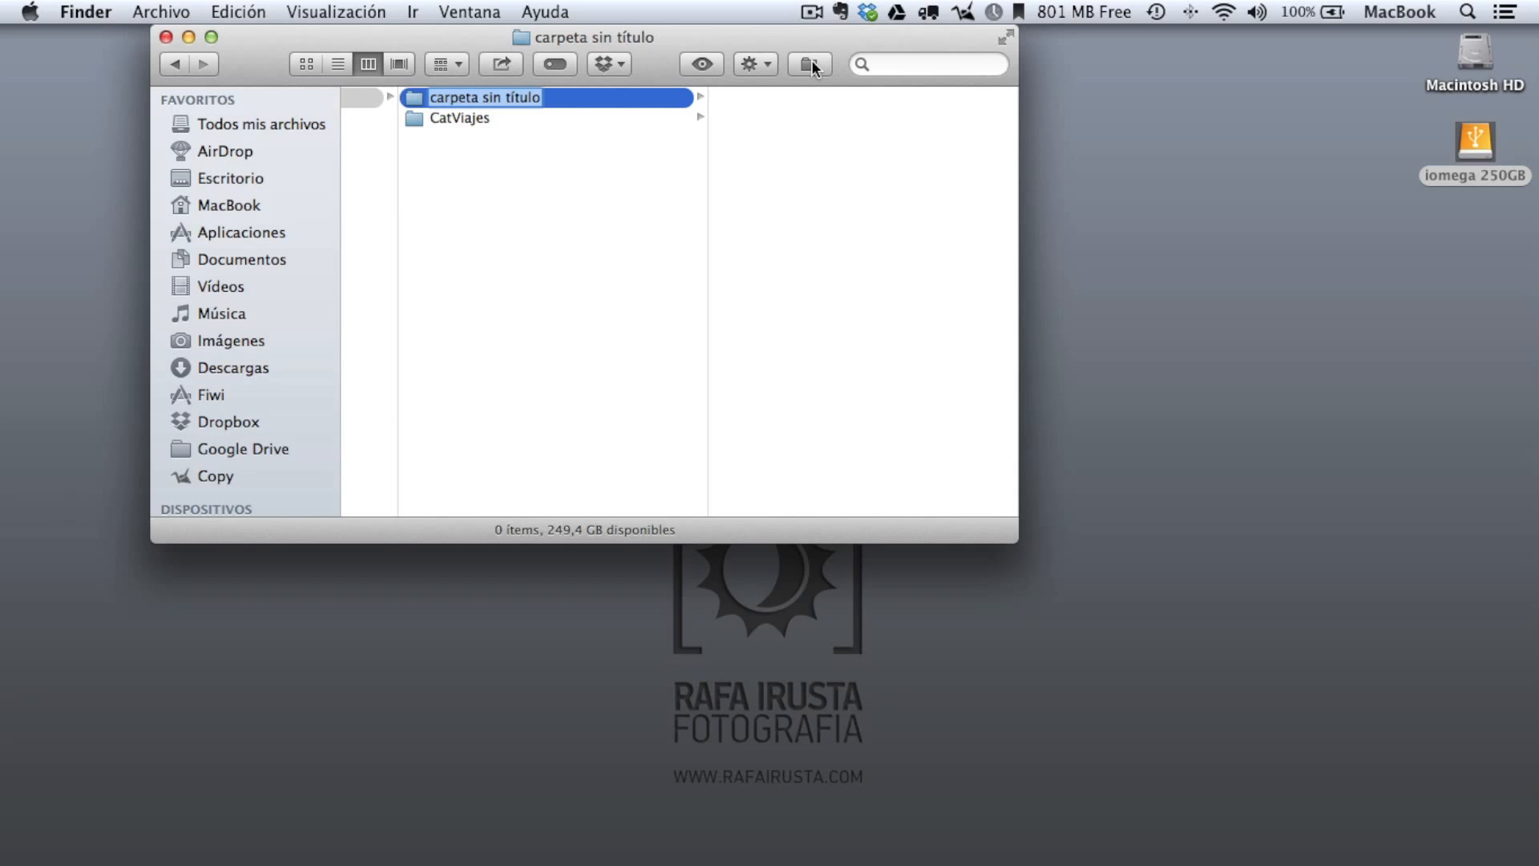
{"action": "type", "text": "Fotos"}
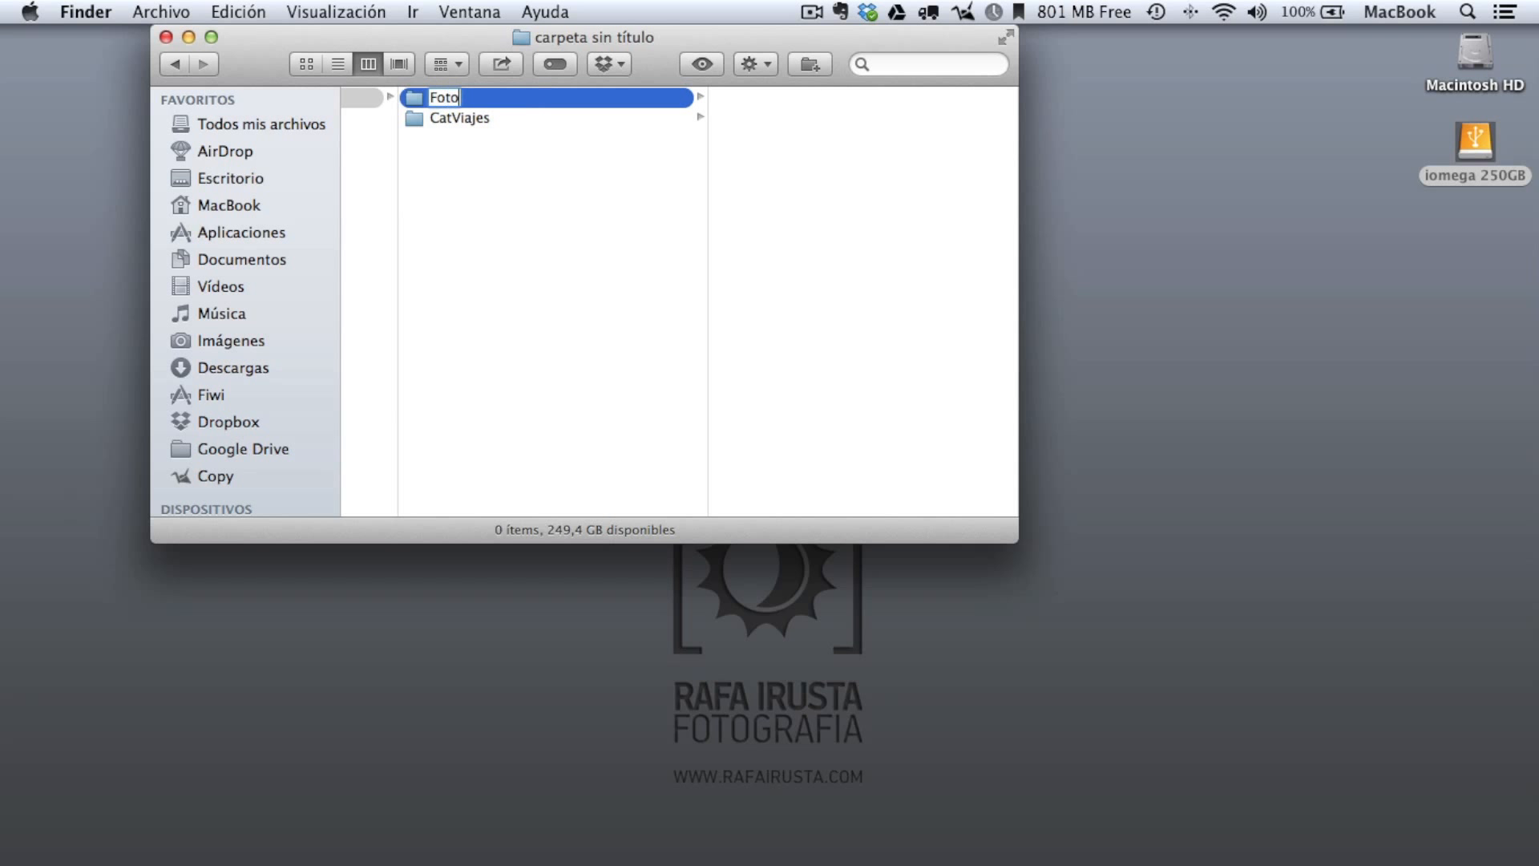
{"action": "key", "text": "Return"}
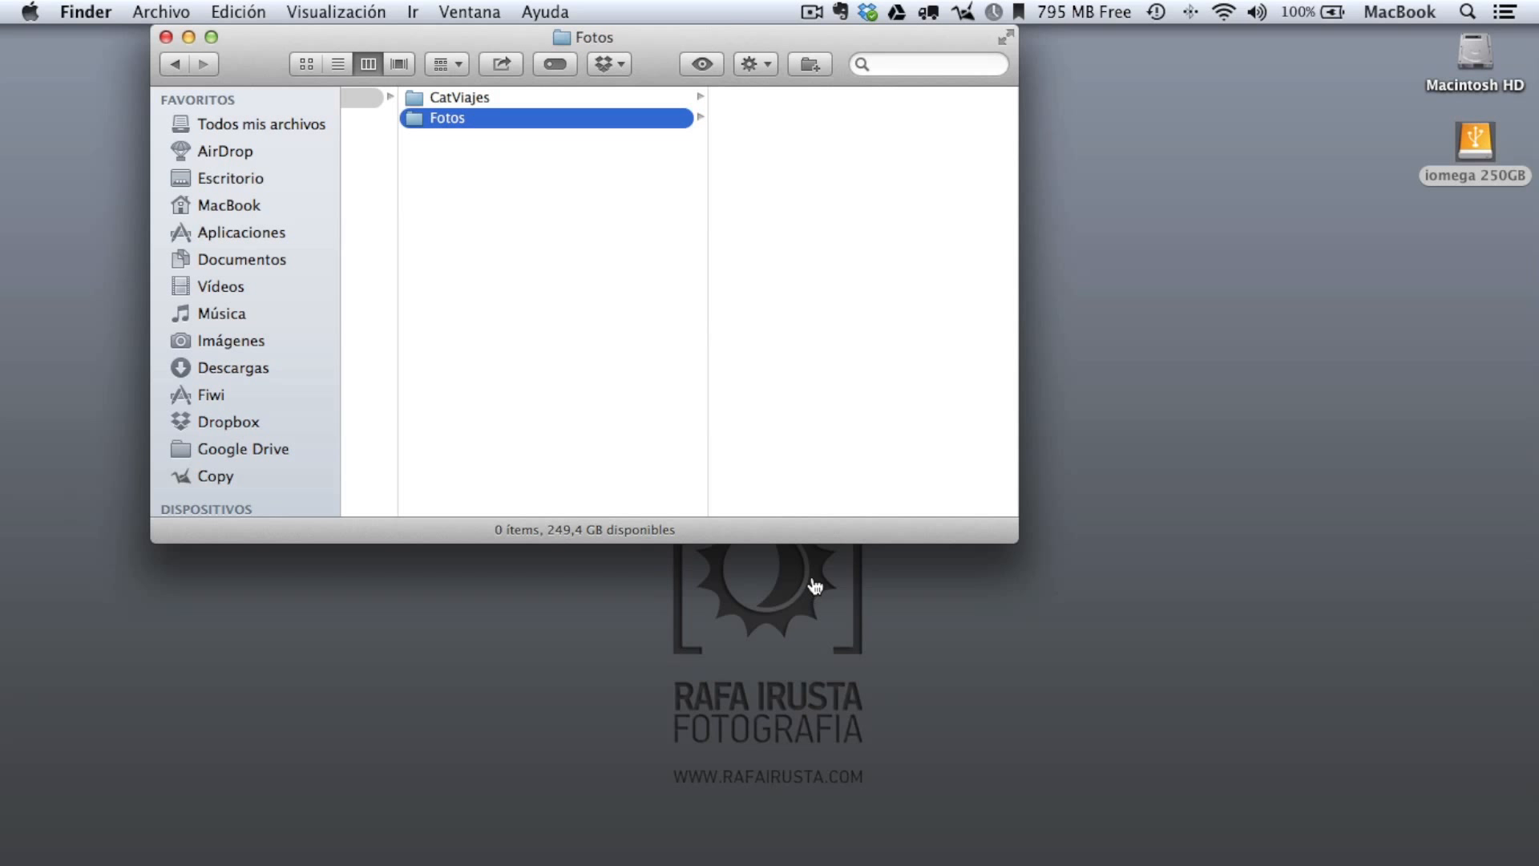
Switch back to Lightroom and exclude the photos _99Q6645.CR2 and _99Q6657.CR2 from the import.
{"action": "key", "text": "super+Tab"}
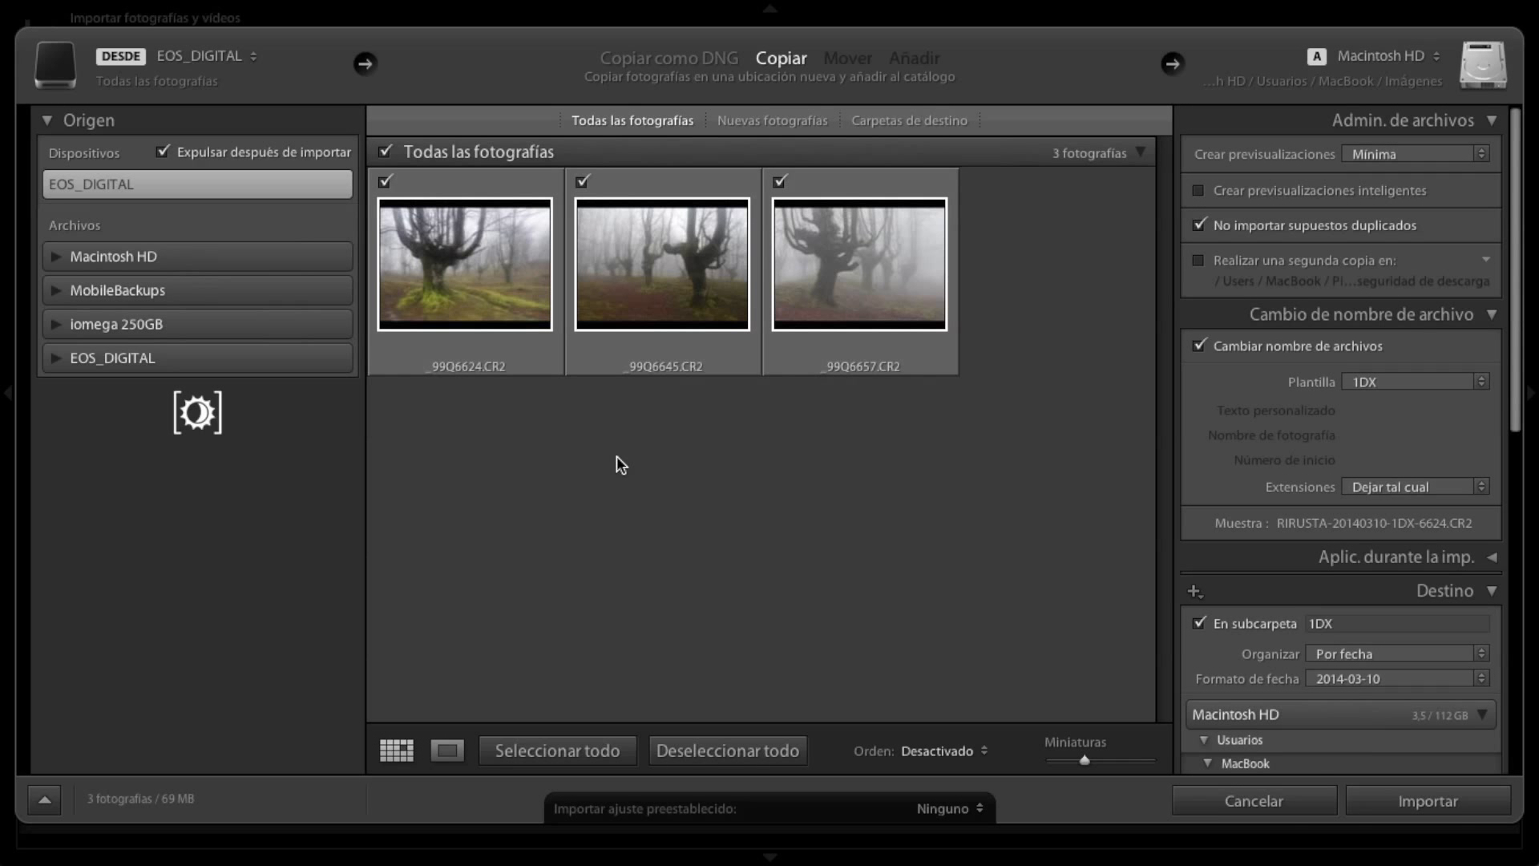
{"action": "left_click", "coordinate": [586, 178]}
{"action": "left_click", "coordinate": [780, 180]}
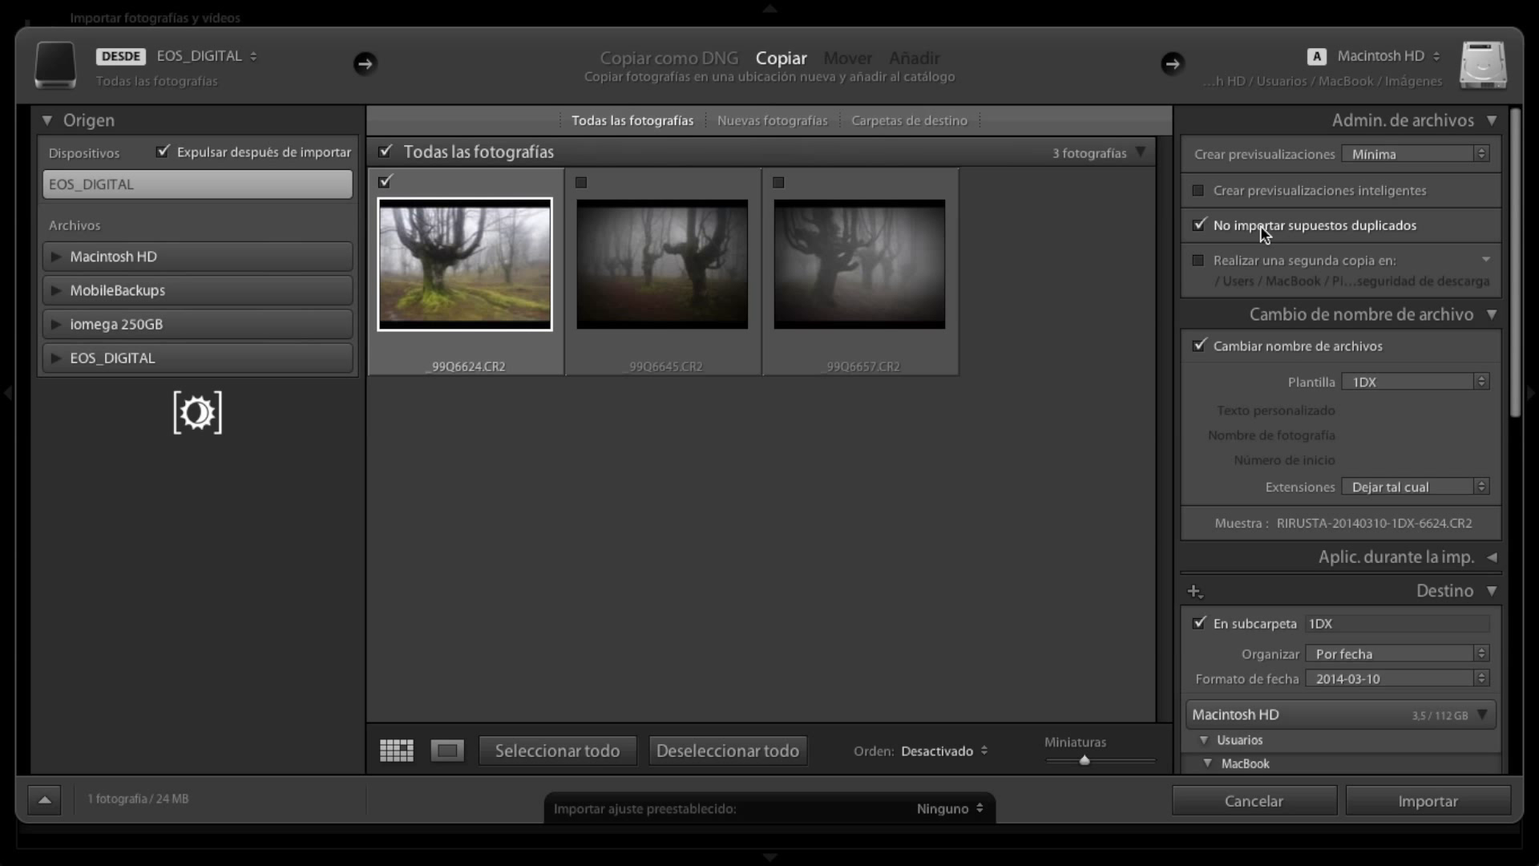
Choose 1DX as the template for renaming the imported files.
{"action": "scroll", "coordinate": [1257, 345], "scroll_direction": "down", "scroll_amount": 3}
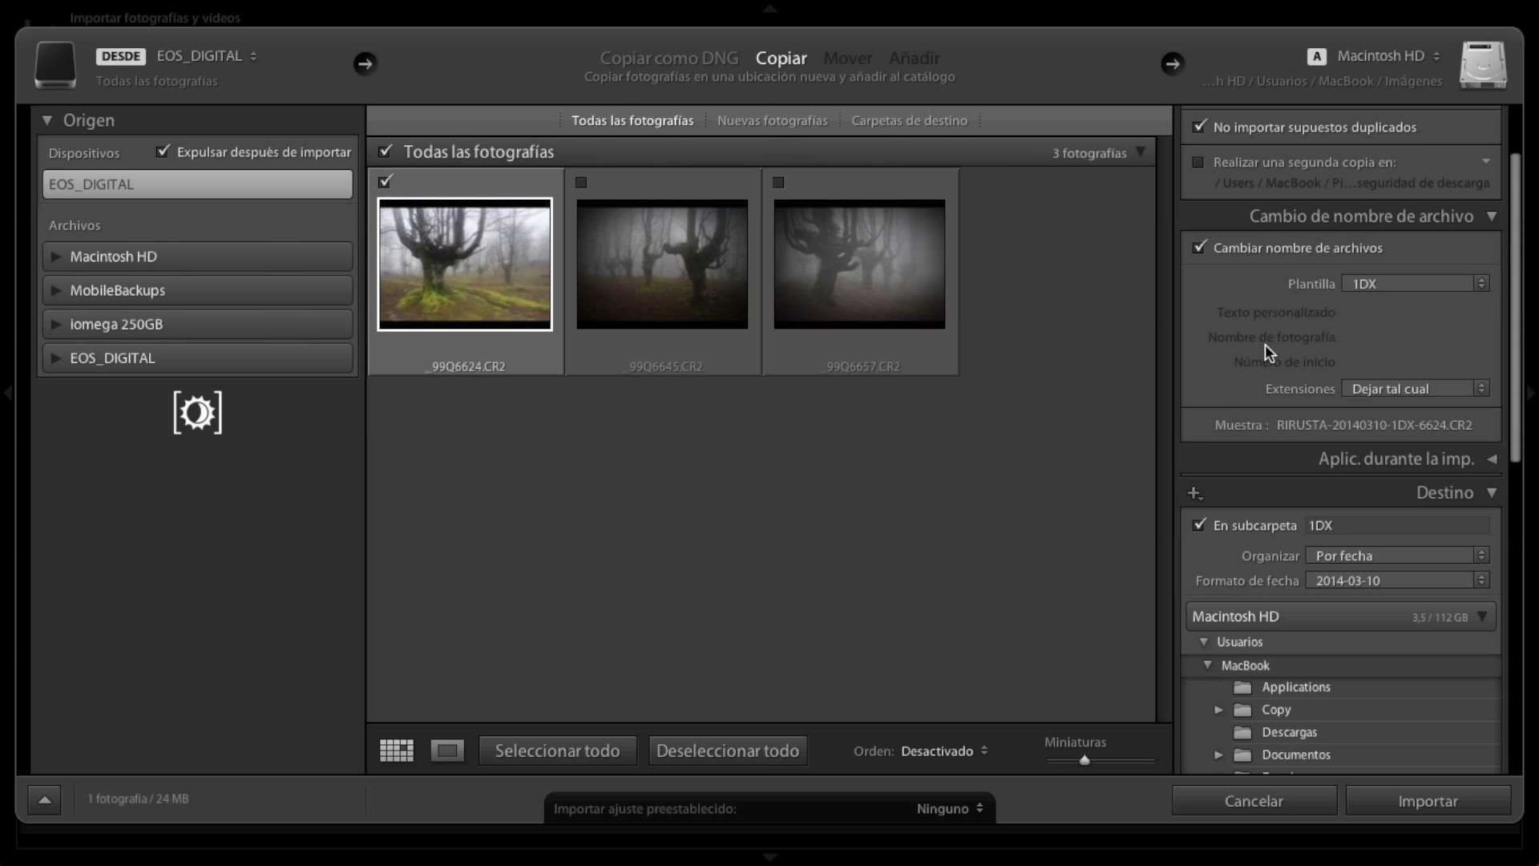
{"action": "left_click", "coordinate": [1419, 283]}
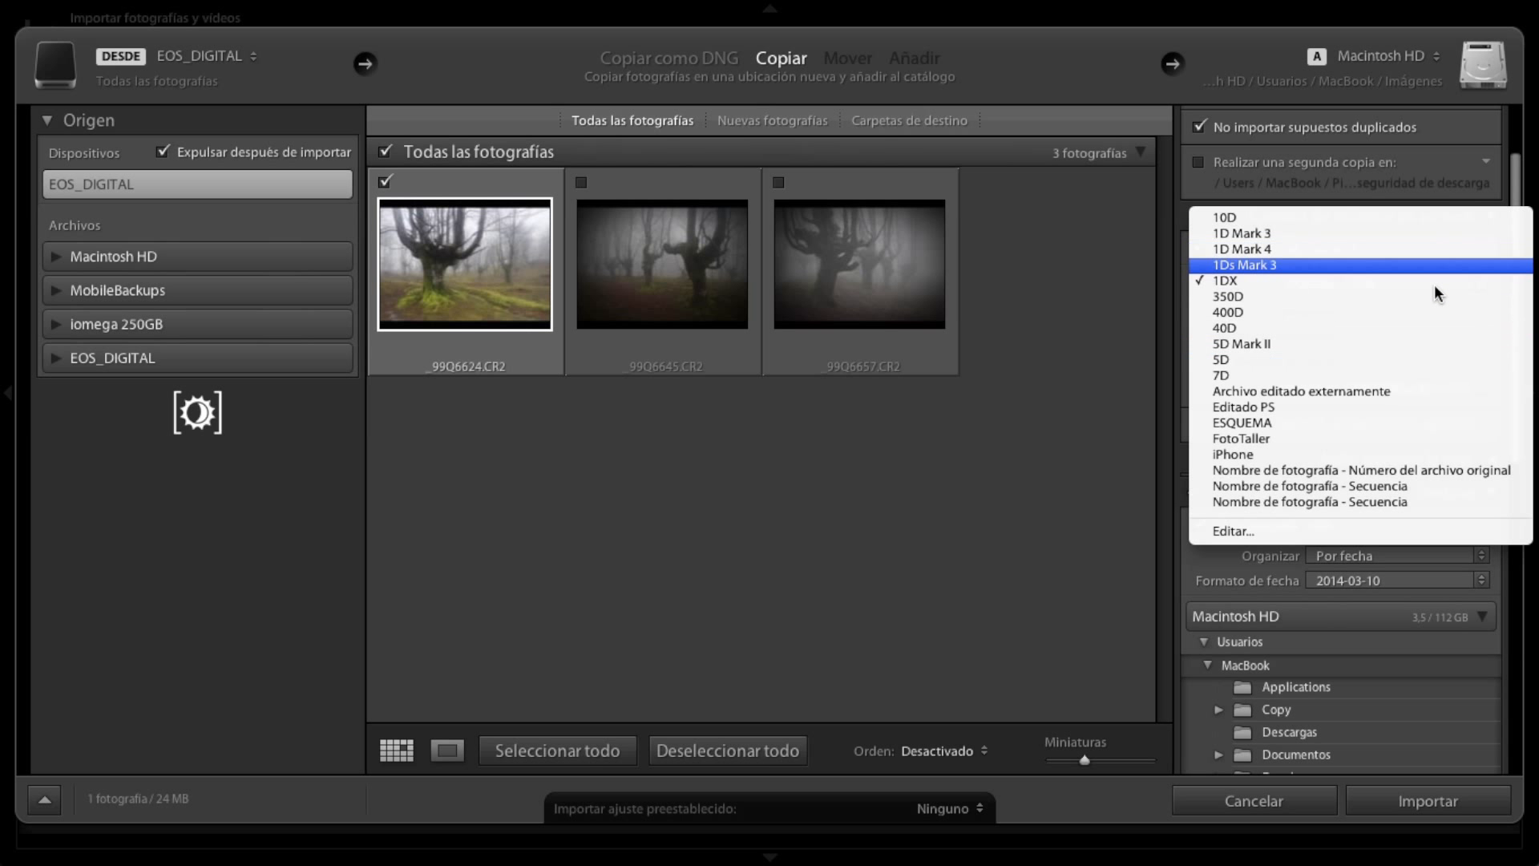
{"action": "left_click", "coordinate": [1432, 278]}
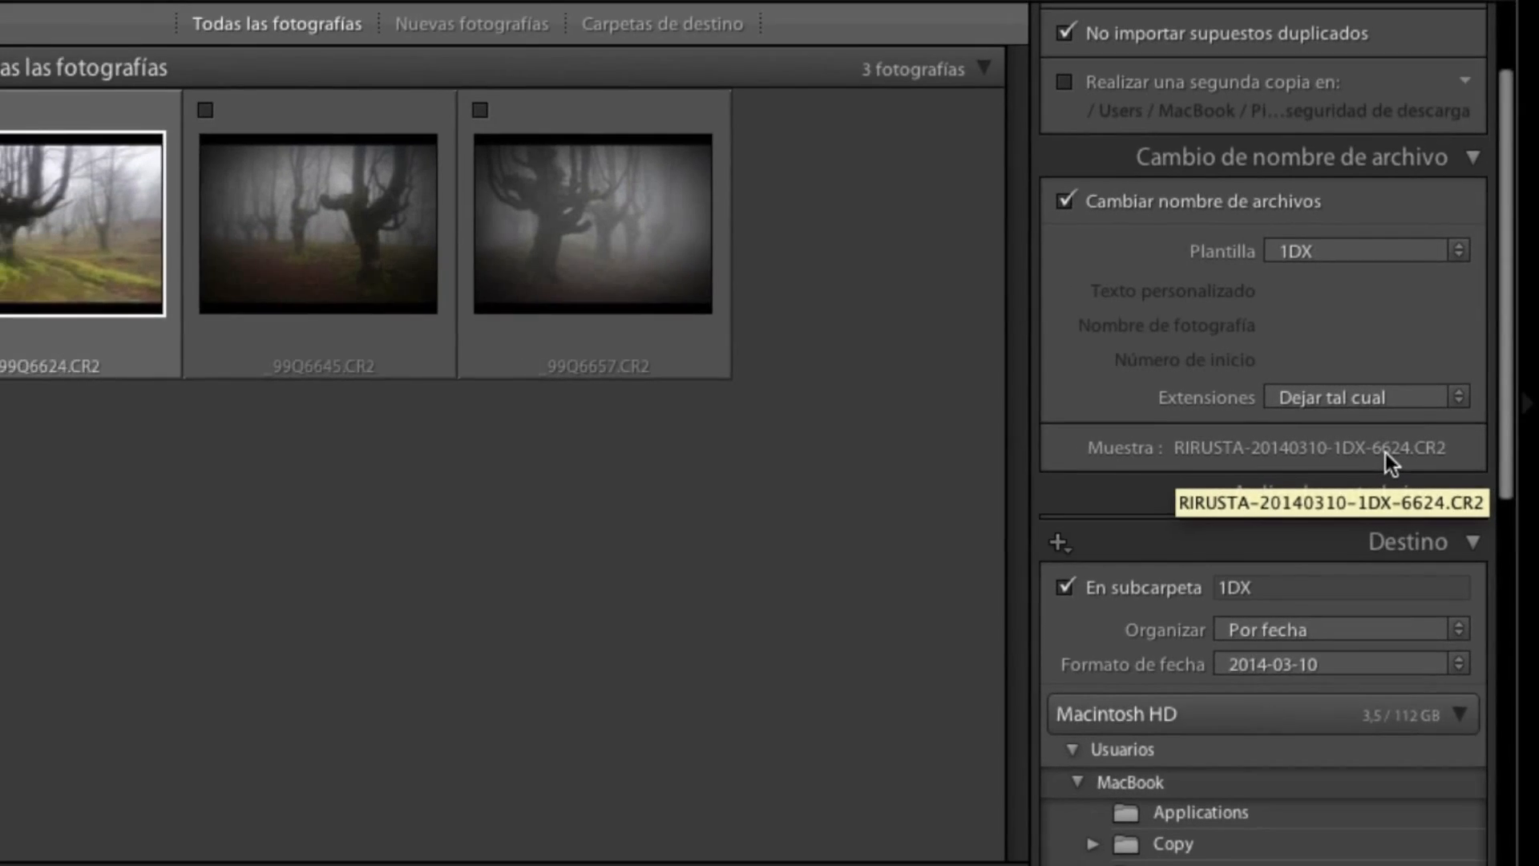
Turn off placing the imported photos in the 1DX subfolder of the destination.
{"action": "scroll", "coordinate": [1191, 293], "scroll_direction": "down", "scroll_amount": 3}
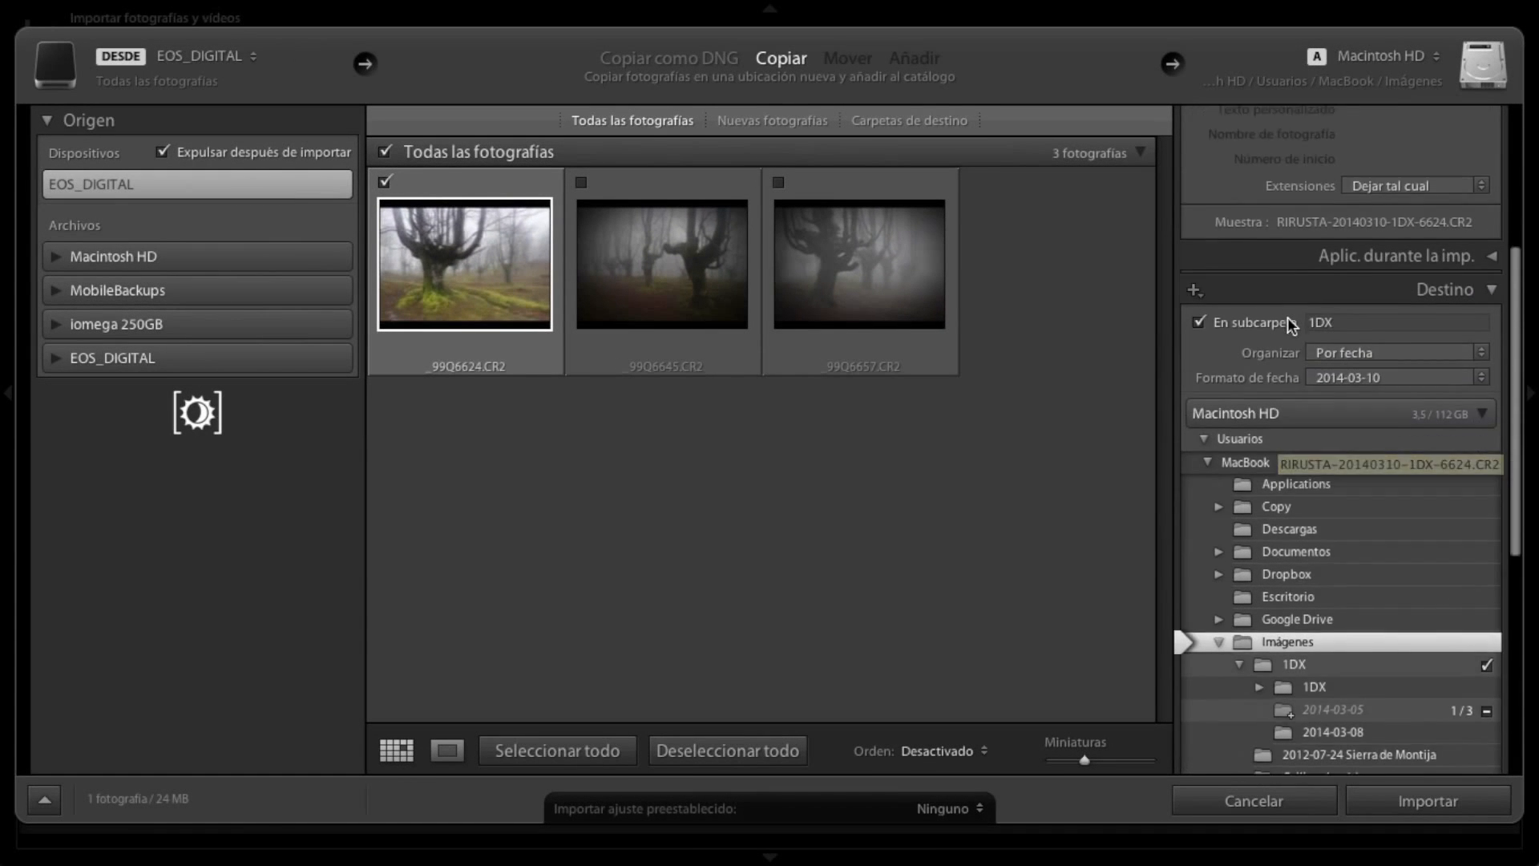
{"action": "scroll", "coordinate": [1288, 319], "scroll_direction": "down", "scroll_amount": 4}
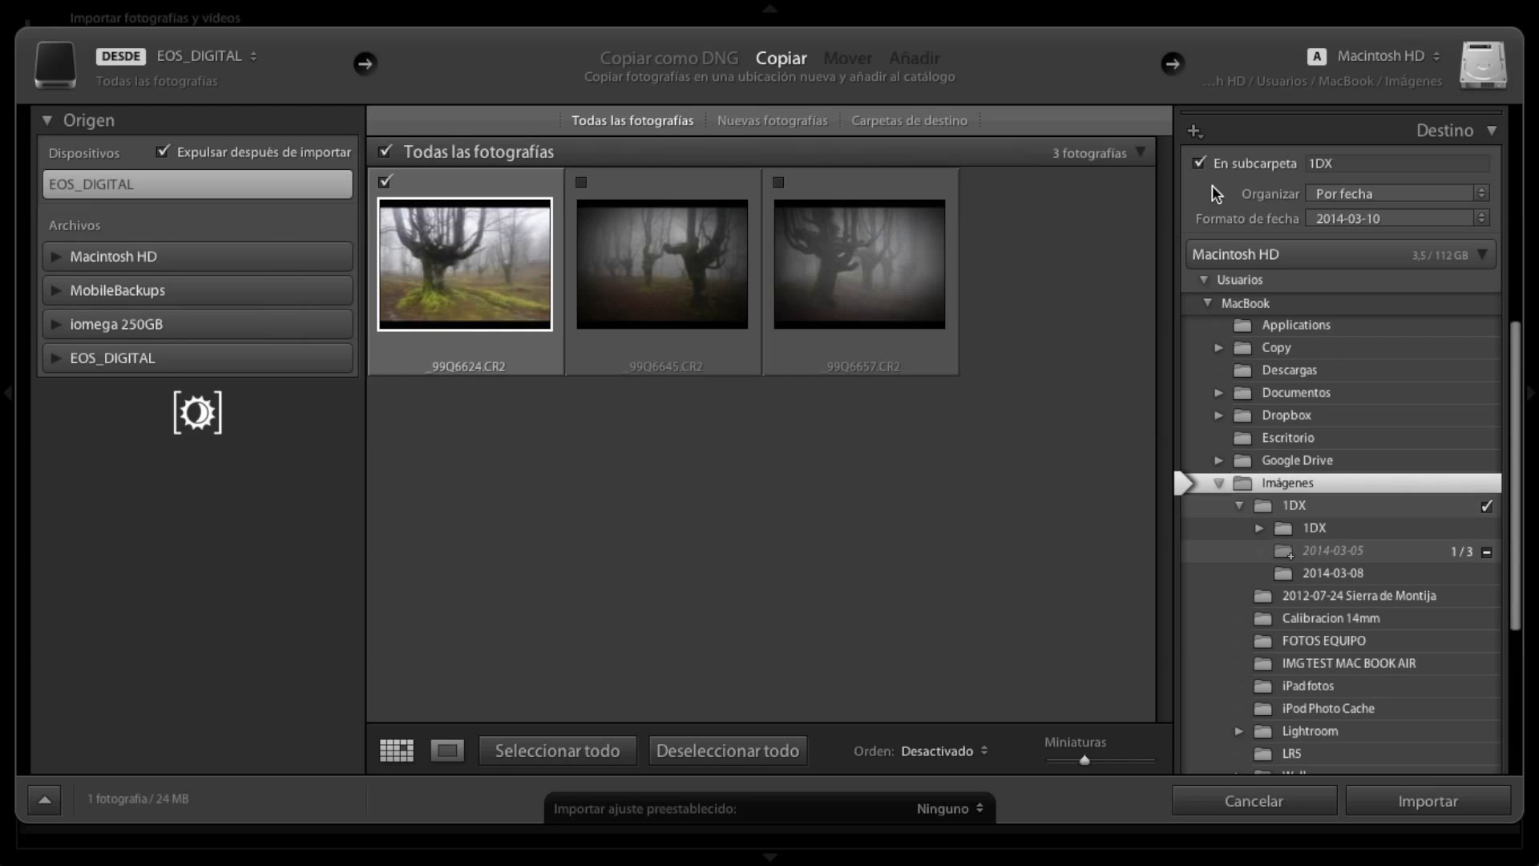
{"action": "scroll", "coordinate": [1212, 185], "scroll_direction": "up", "scroll_amount": 1}
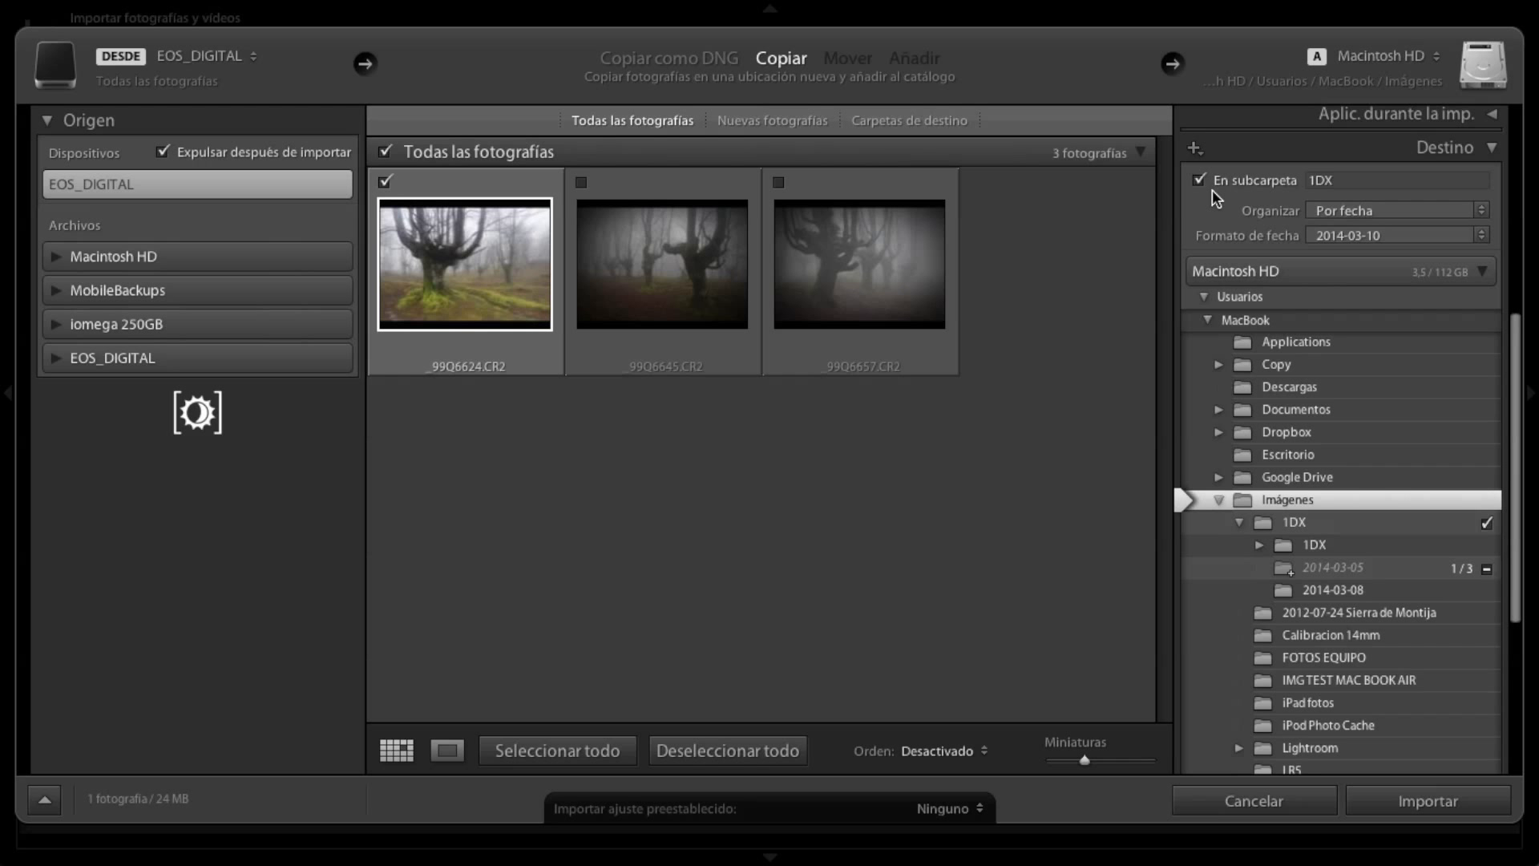
{"action": "scroll", "coordinate": [1191, 191], "scroll_direction": "down", "scroll_amount": 1}
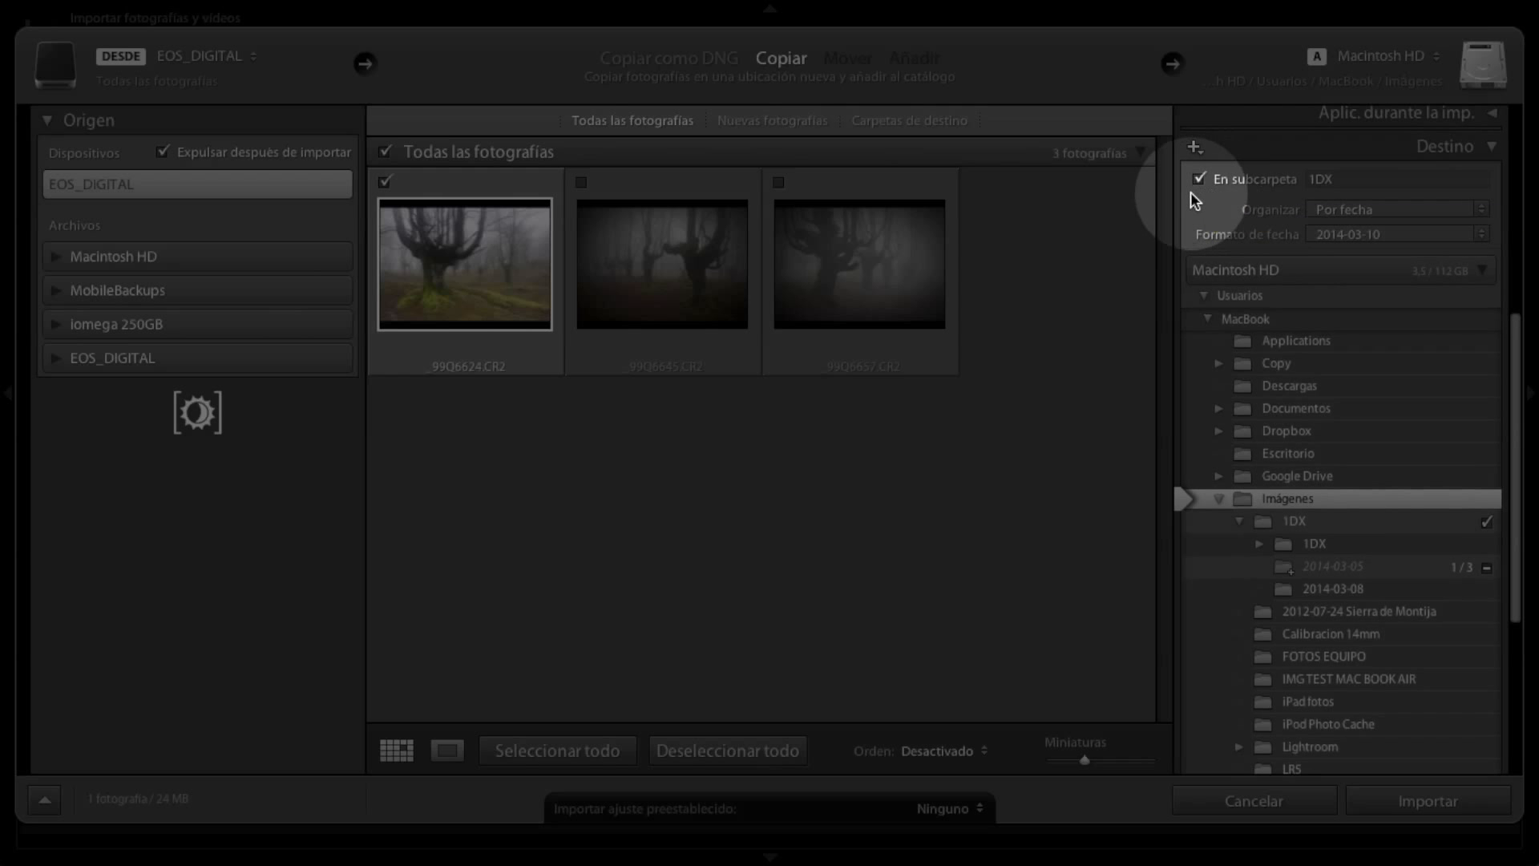
{"action": "left_click", "coordinate": [1197, 174]}
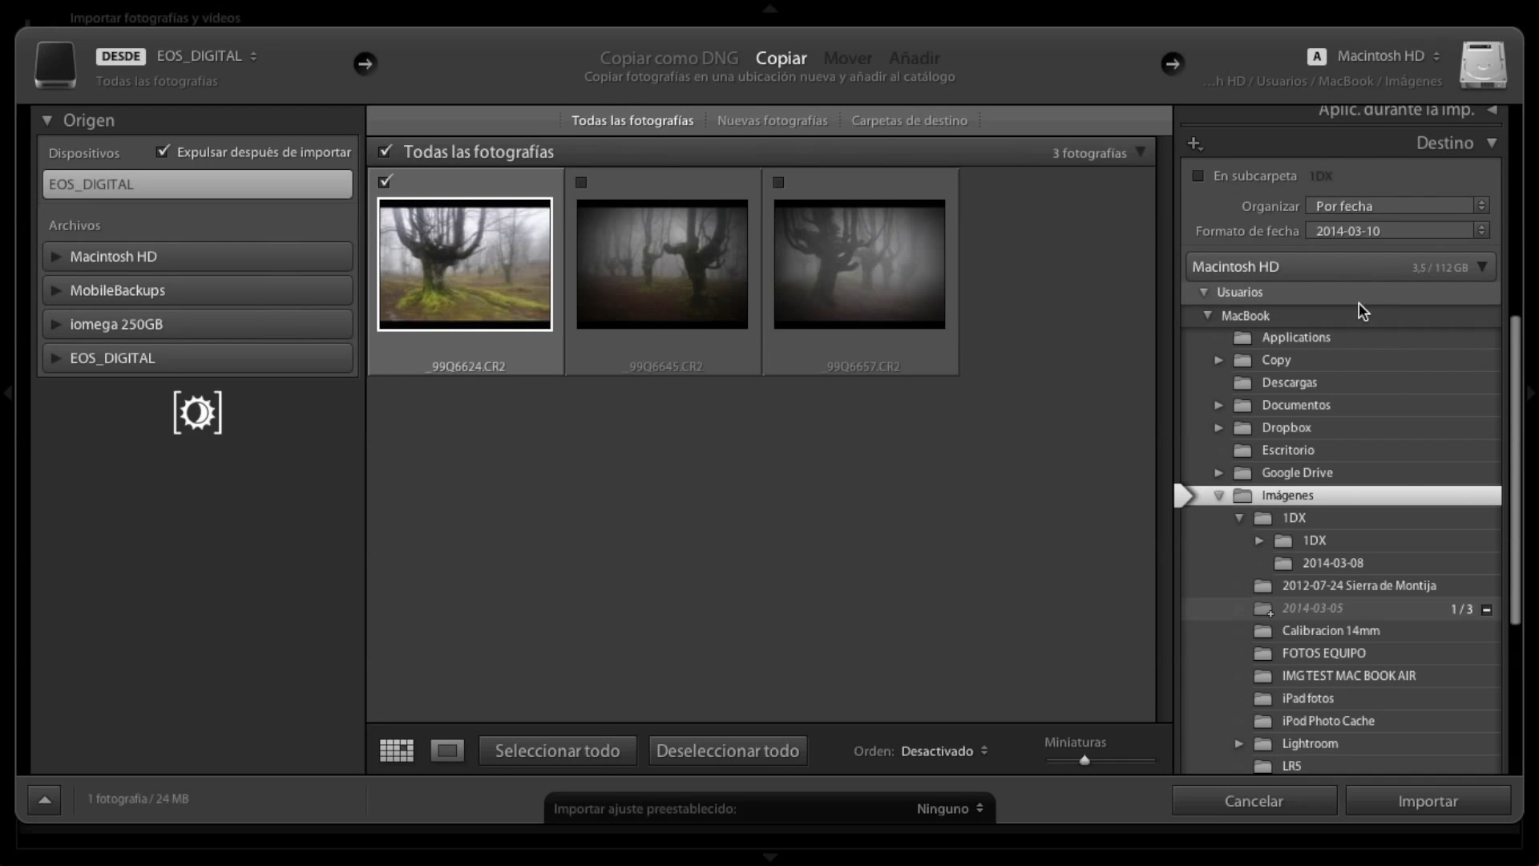
Choose the Fotos folder inside NUEVAS FOTOS on the iomega 250GB drive as the import destination.
{"action": "scroll", "coordinate": [1359, 302], "scroll_direction": "down", "scroll_amount": 3}
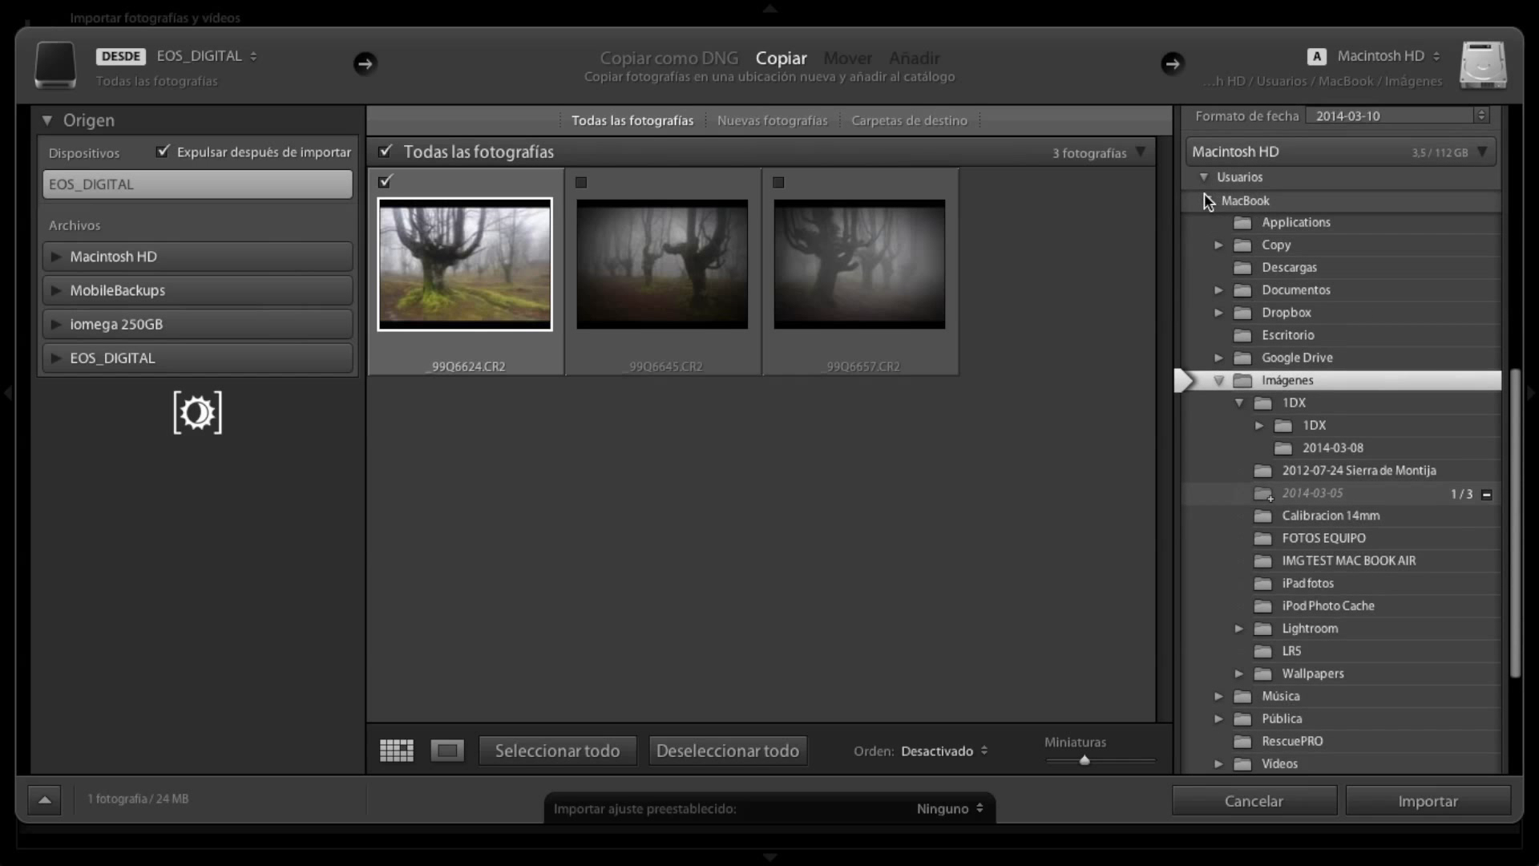
{"action": "left_click", "coordinate": [1208, 198]}
{"action": "left_click", "coordinate": [1207, 200]}
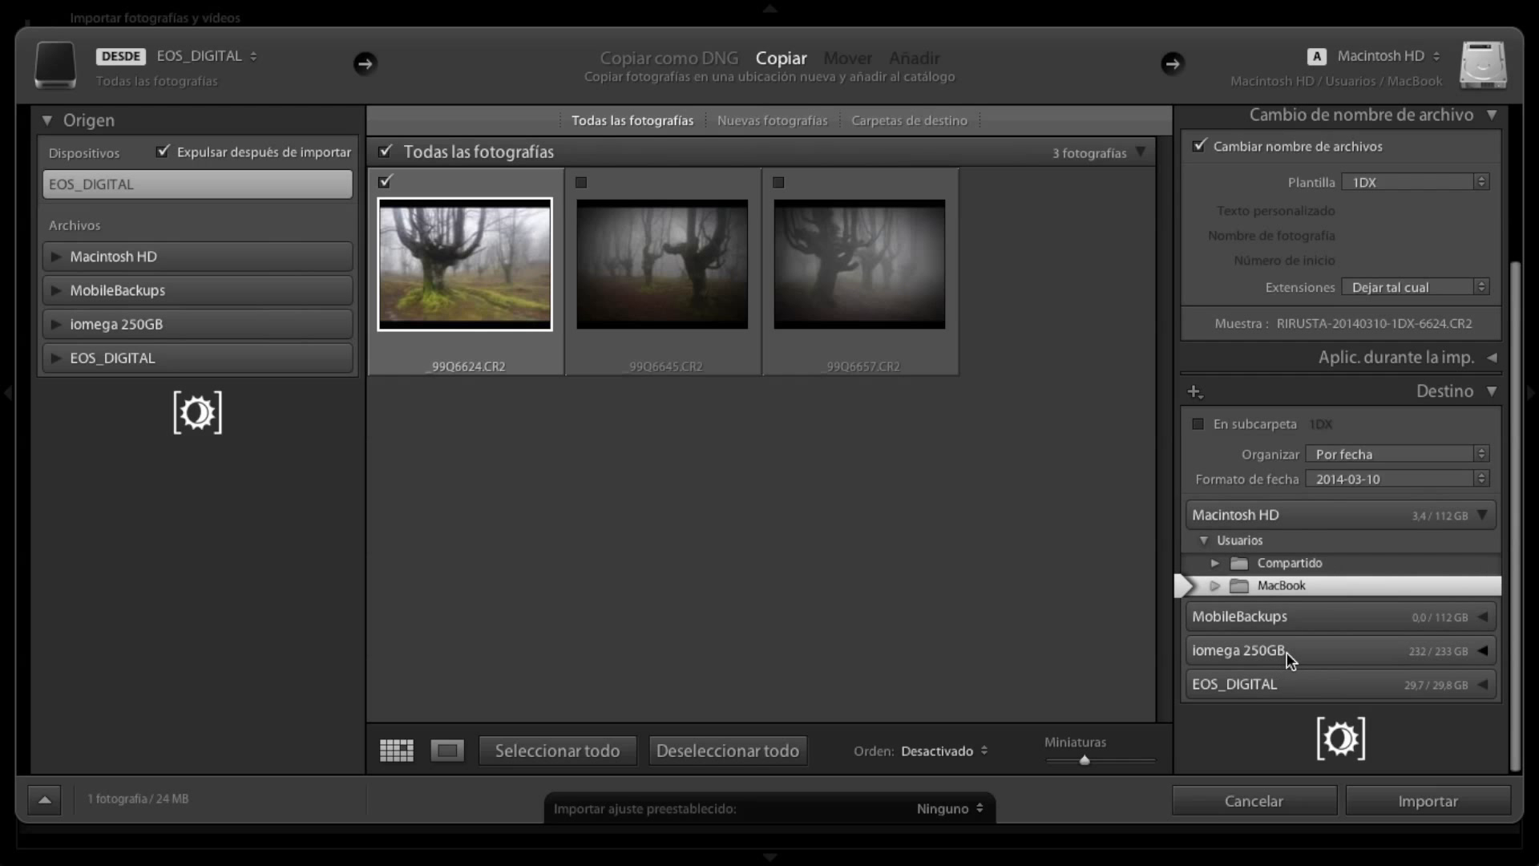
{"action": "left_click", "coordinate": [1287, 651]}
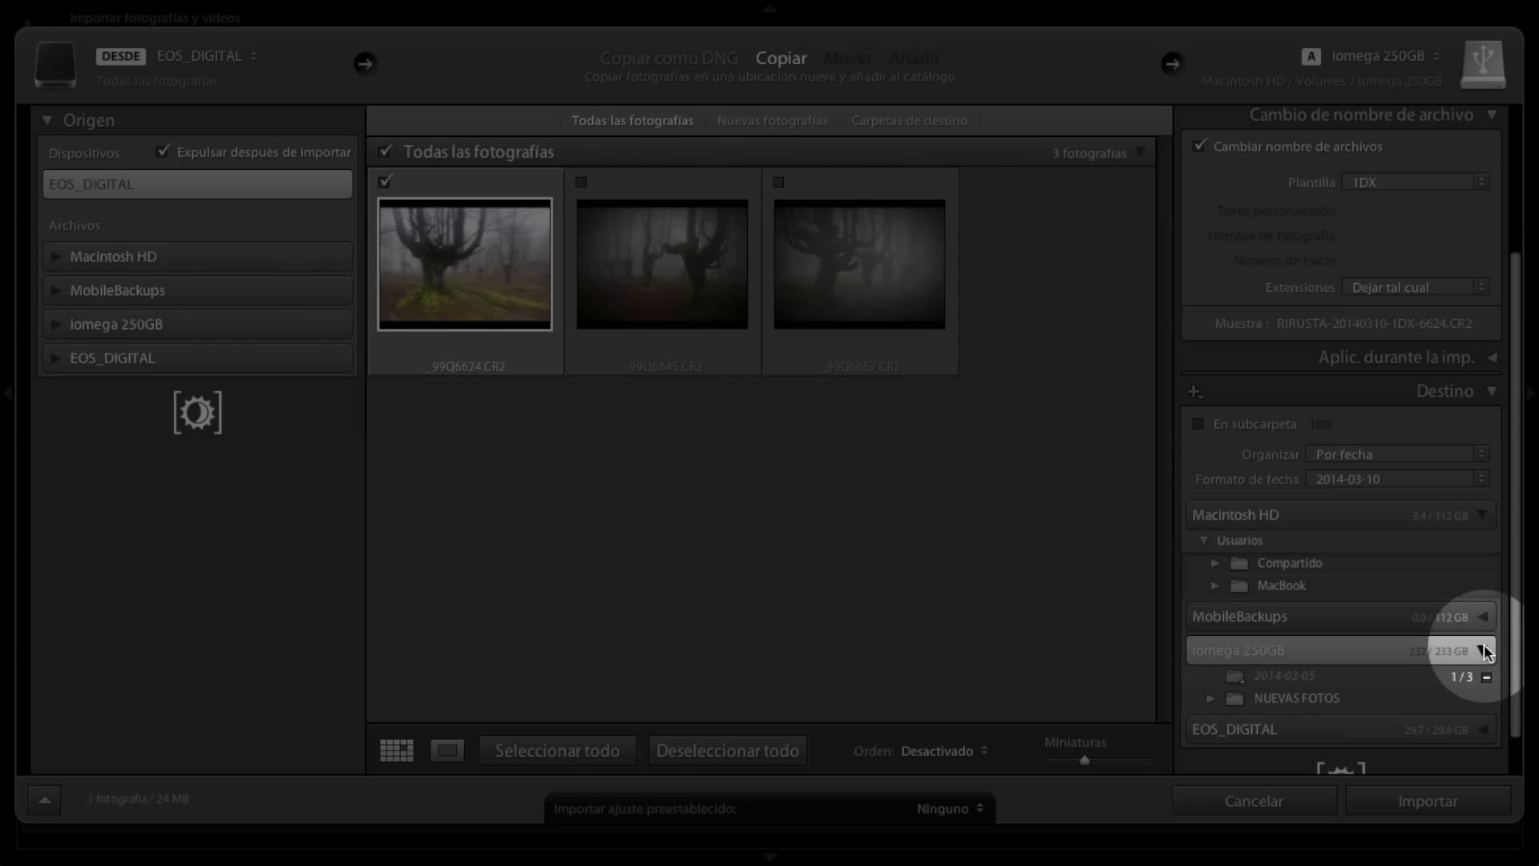
{"action": "scroll", "coordinate": [1349, 657], "scroll_direction": "down", "scroll_amount": 2}
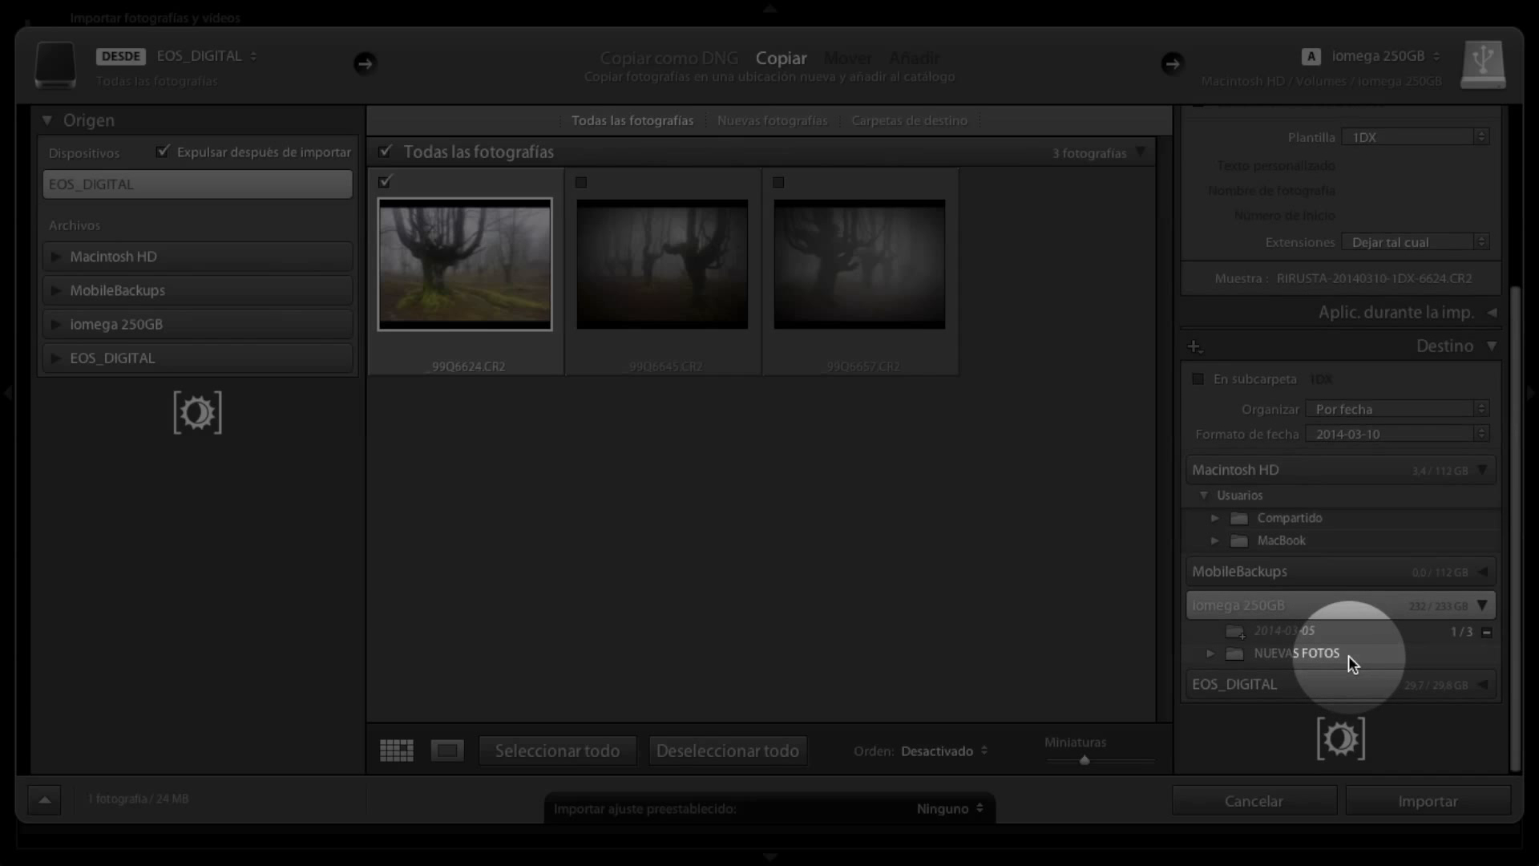
{"action": "left_click", "coordinate": [1210, 652]}
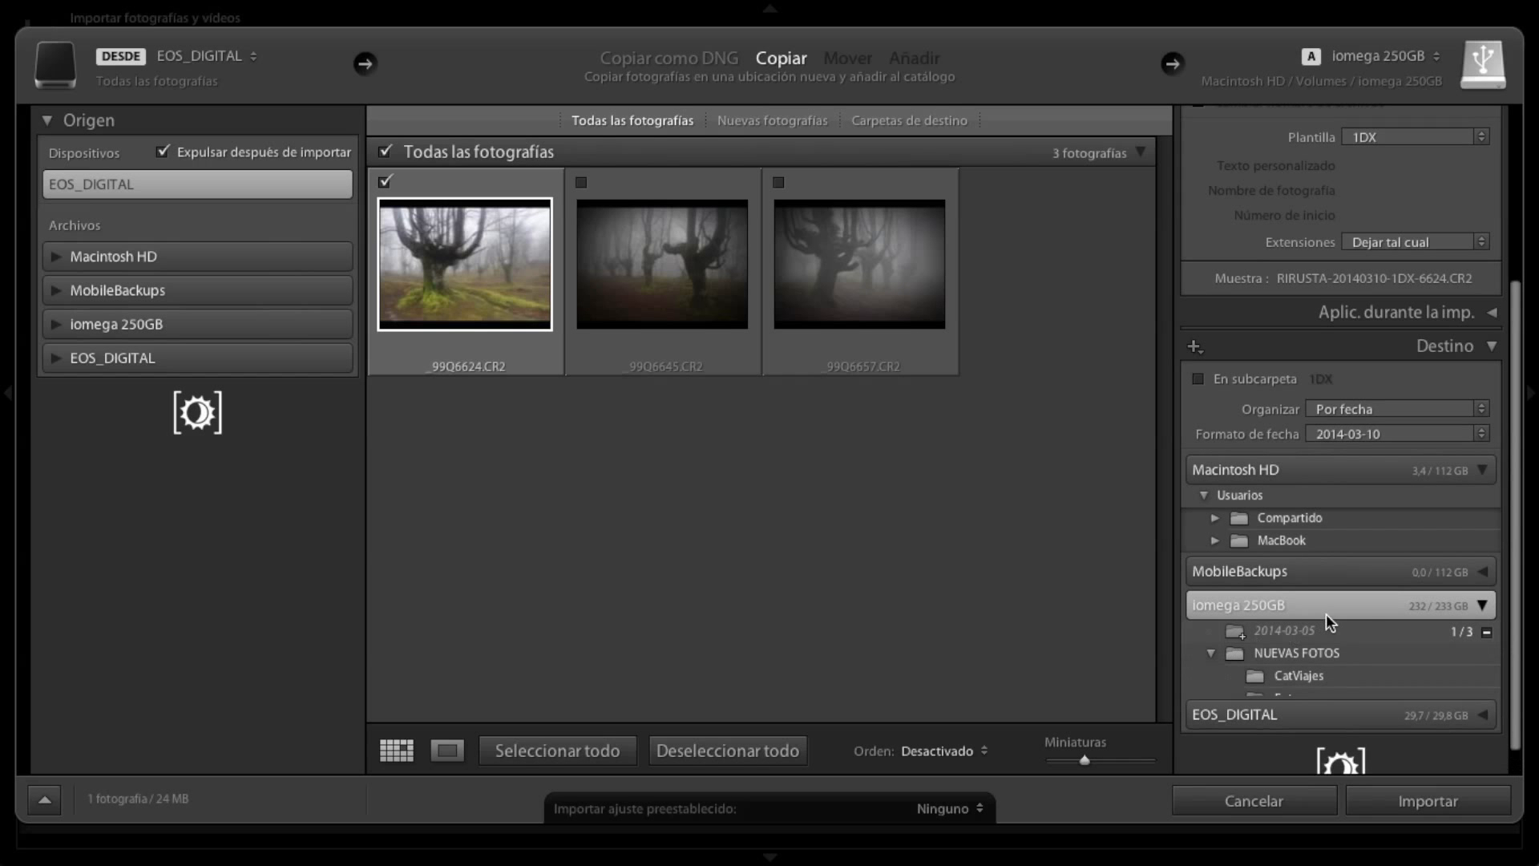
{"action": "scroll", "coordinate": [1326, 613], "scroll_direction": "down", "scroll_amount": 2}
{"action": "left_click", "coordinate": [1257, 650]}
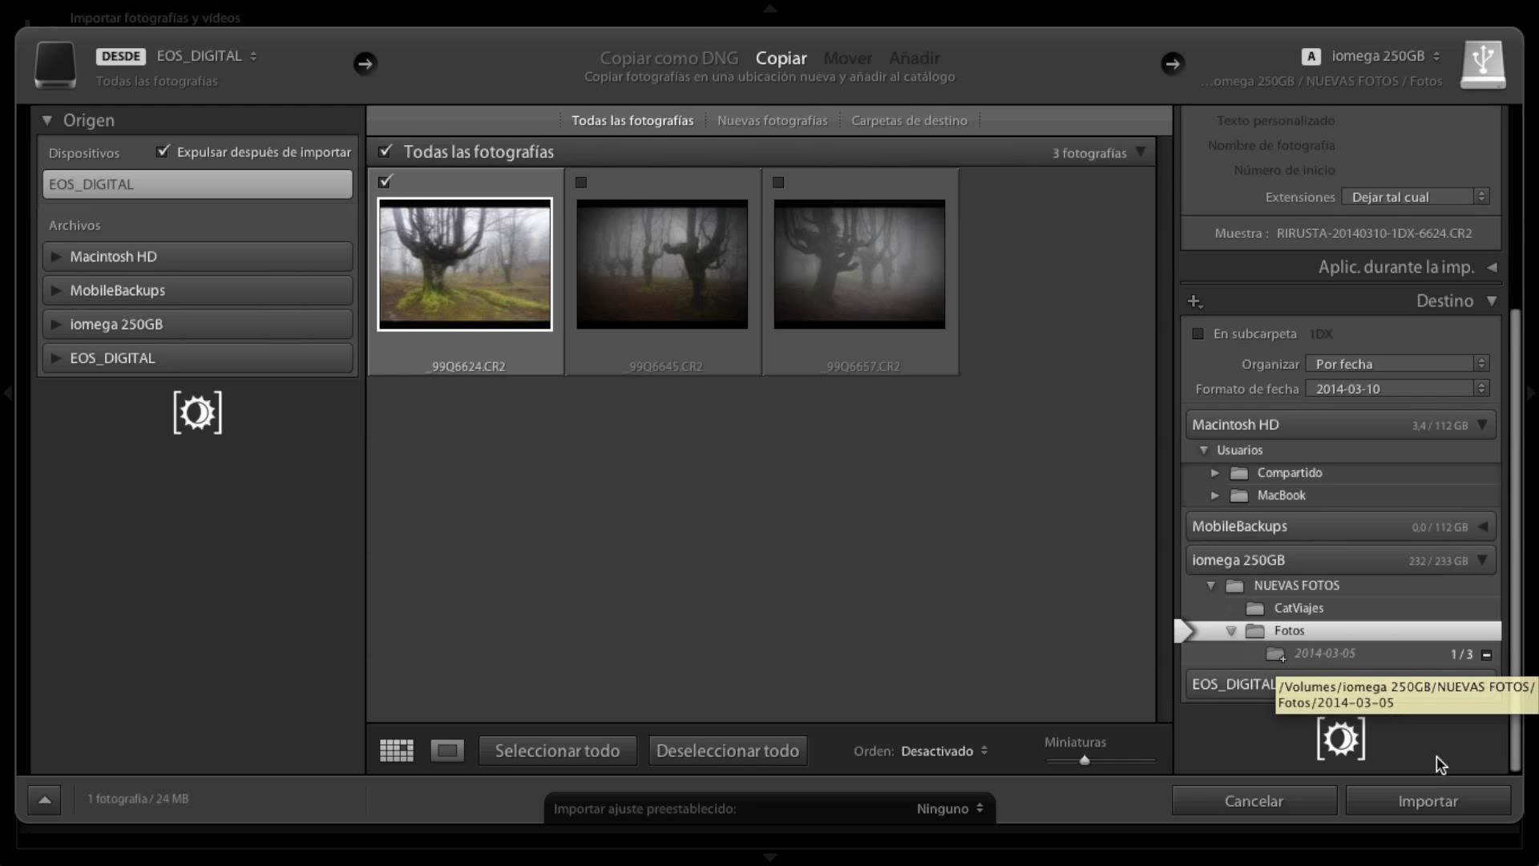
{"action": "left_click", "coordinate": [1448, 804]}
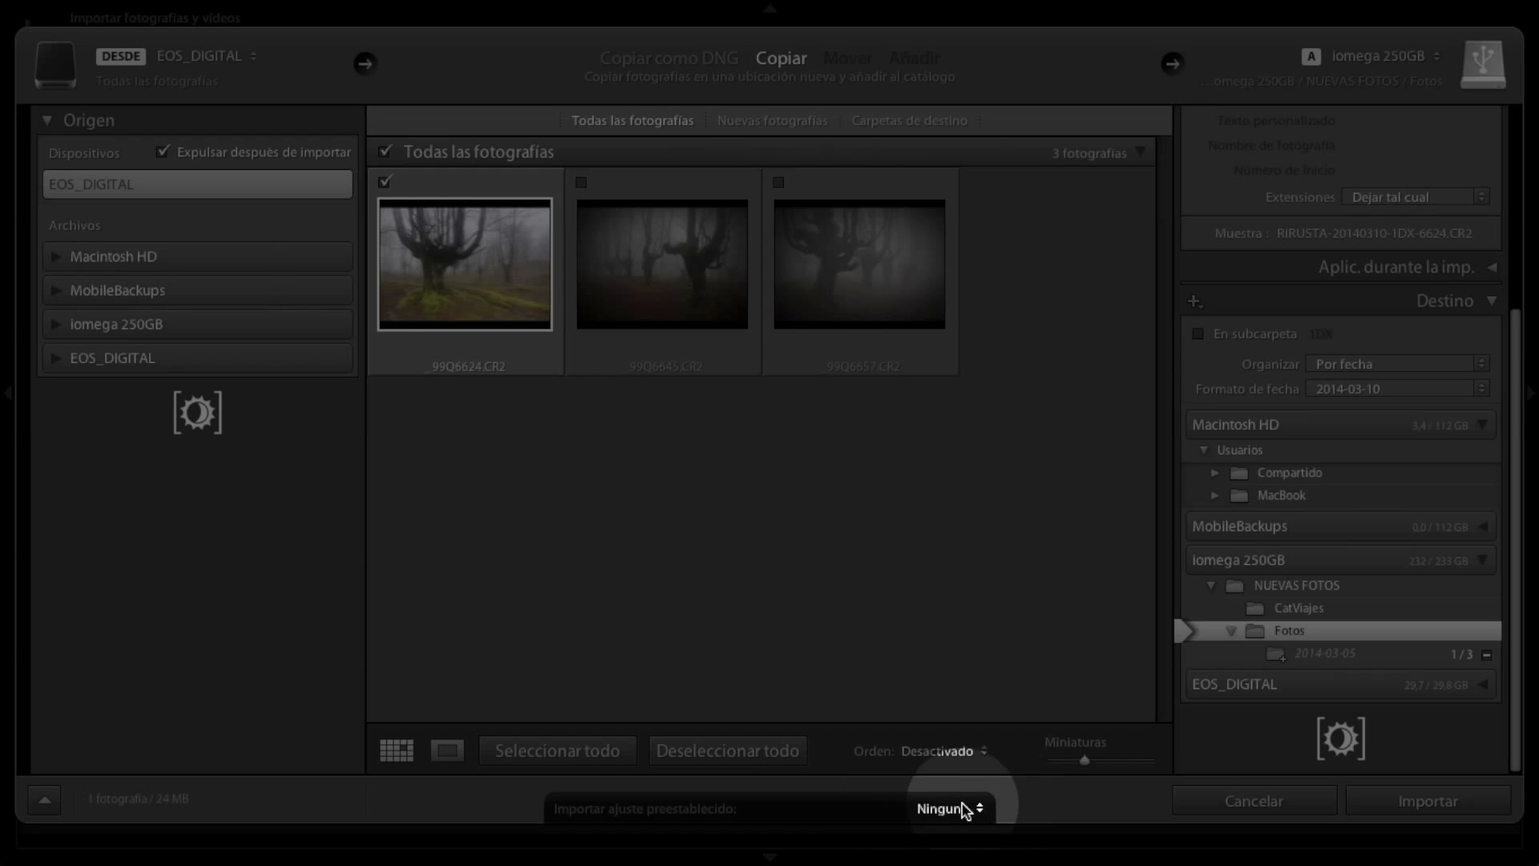
Save the current import settings as a new preset named 1DX portatil.
{"action": "left_click", "coordinate": [980, 806]}
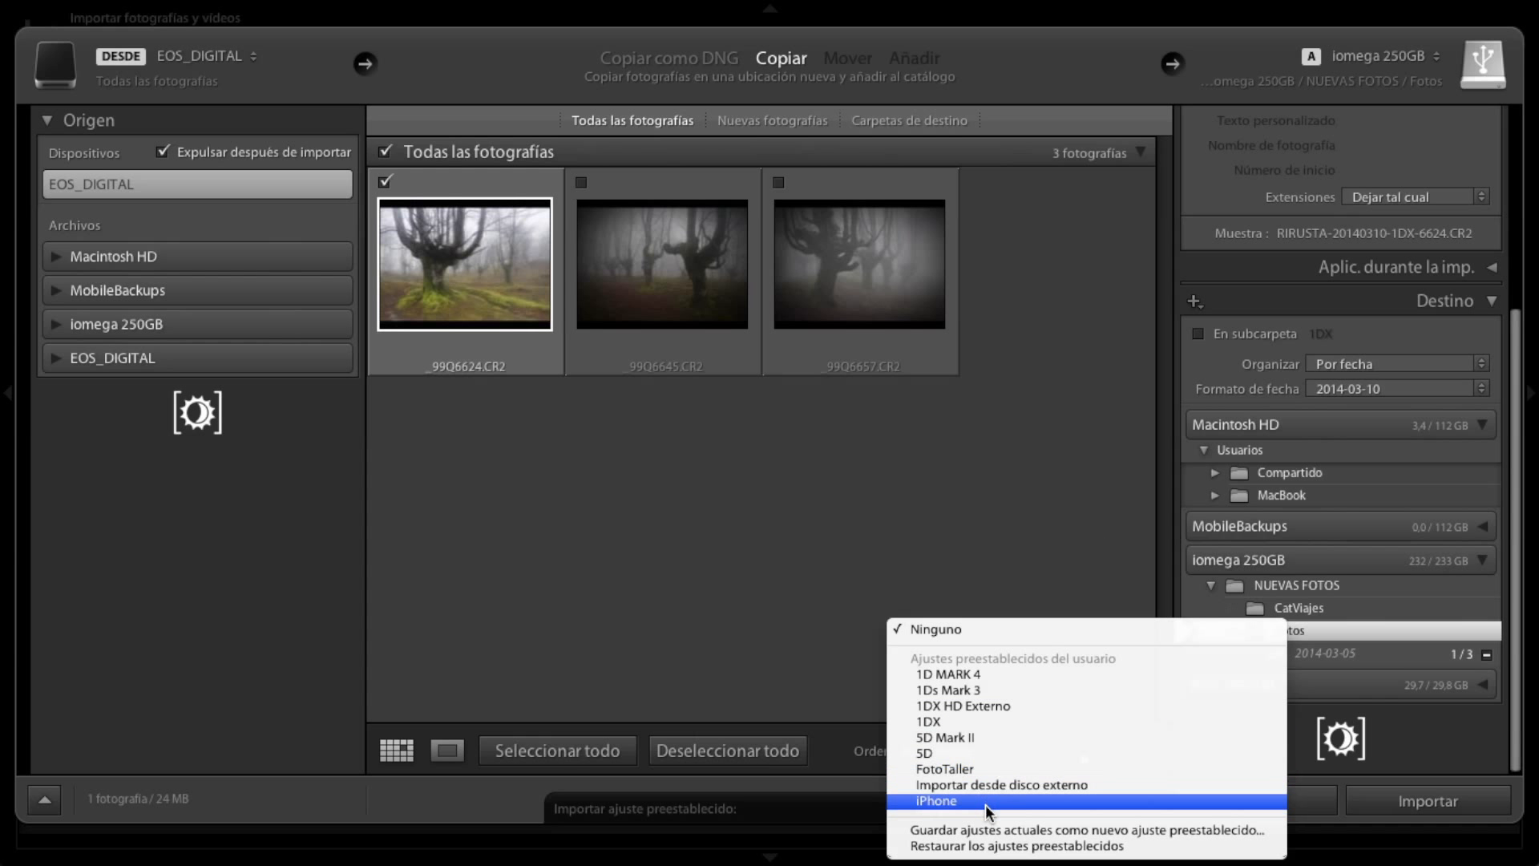
{"action": "left_click", "coordinate": [1057, 829]}
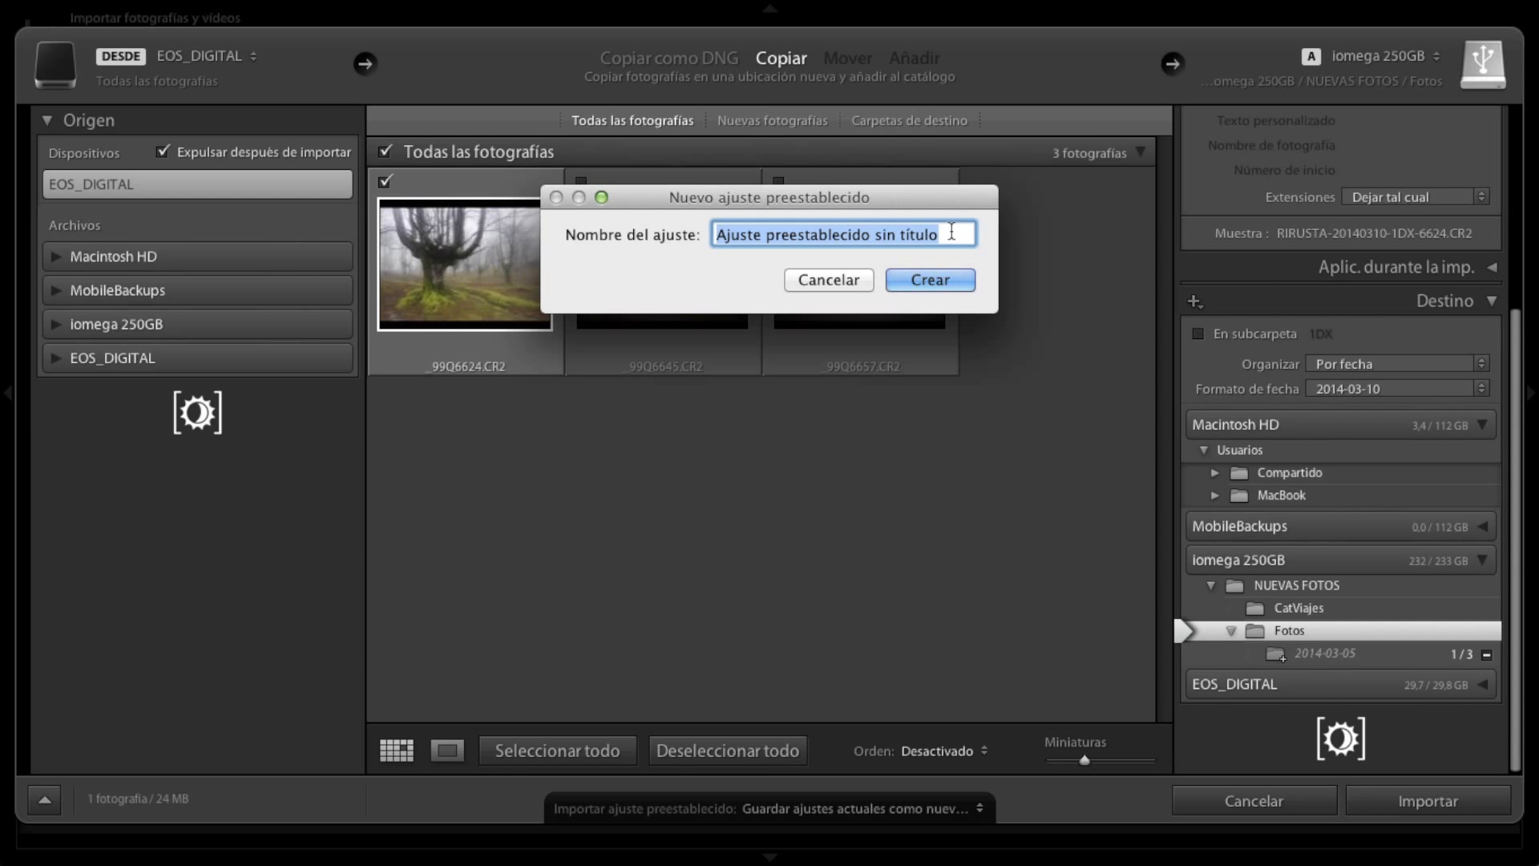
{"action": "type", "text": "1DX porta"}
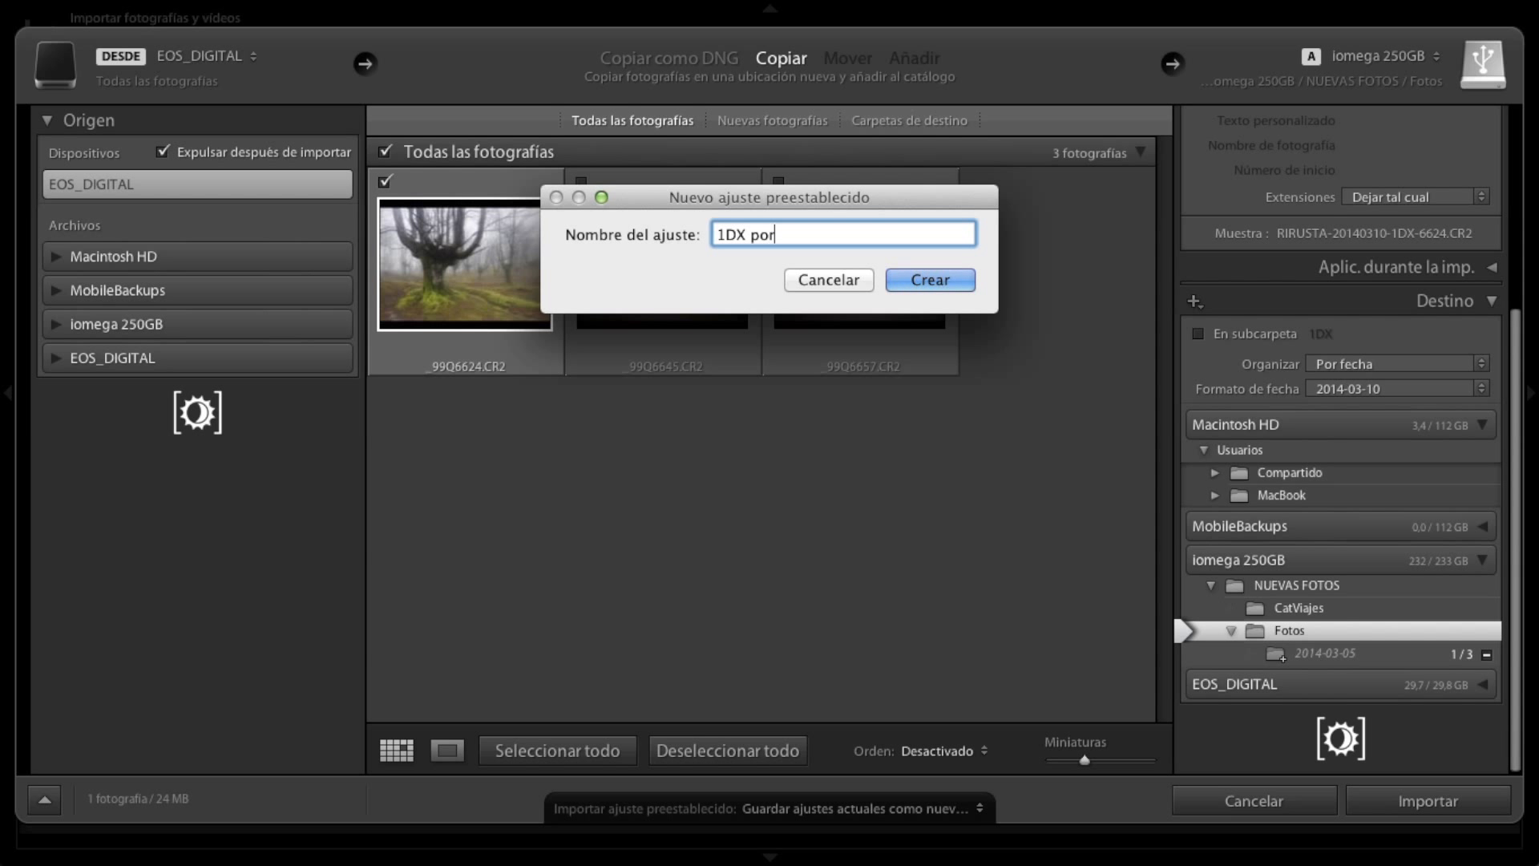
{"action": "type", "text": "til"}
{"action": "left_click", "coordinate": [934, 278]}
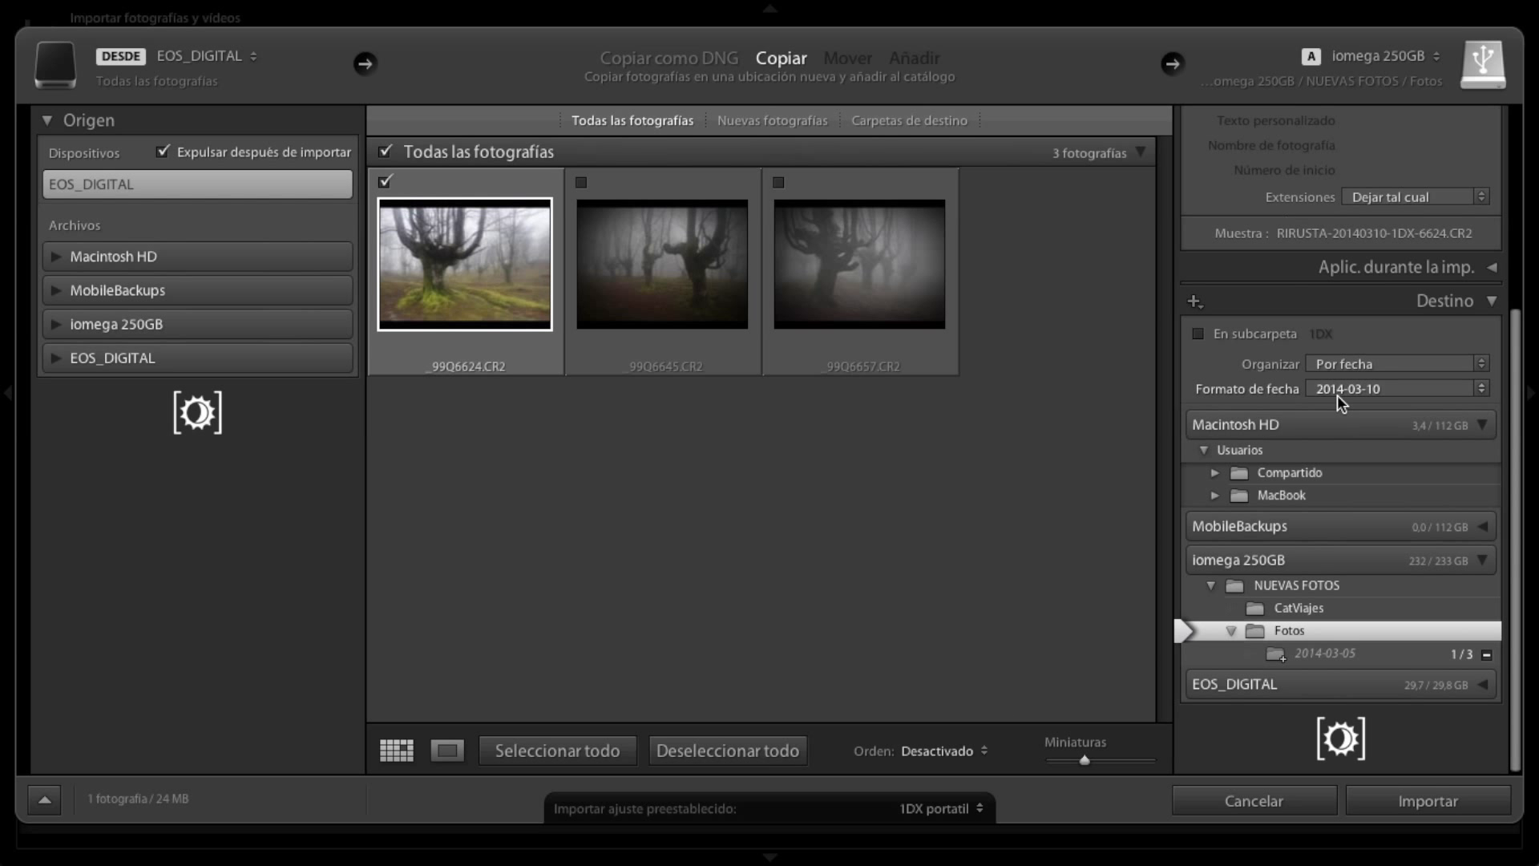
Allow suspected duplicates, enable smart previews, turn off file renaming and organise the import as En una carpeta.
{"action": "scroll", "coordinate": [1342, 410], "scroll_direction": "up", "scroll_amount": 5}
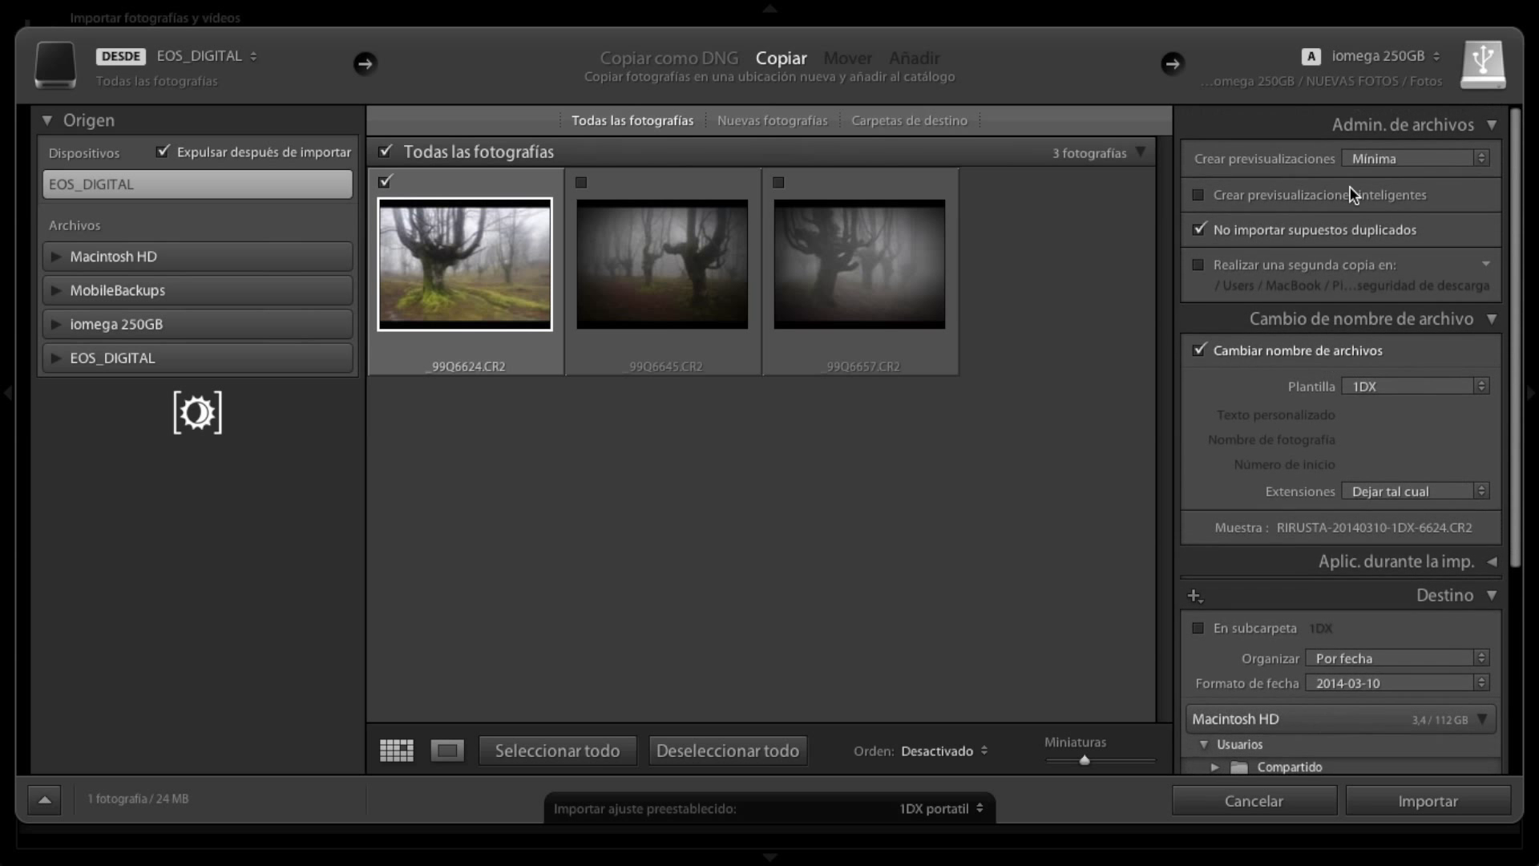
{"action": "left_click", "coordinate": [1202, 224]}
{"action": "left_click", "coordinate": [1197, 190]}
{"action": "left_click", "coordinate": [1199, 345]}
{"action": "scroll", "coordinate": [1359, 388], "scroll_direction": "down", "scroll_amount": 5}
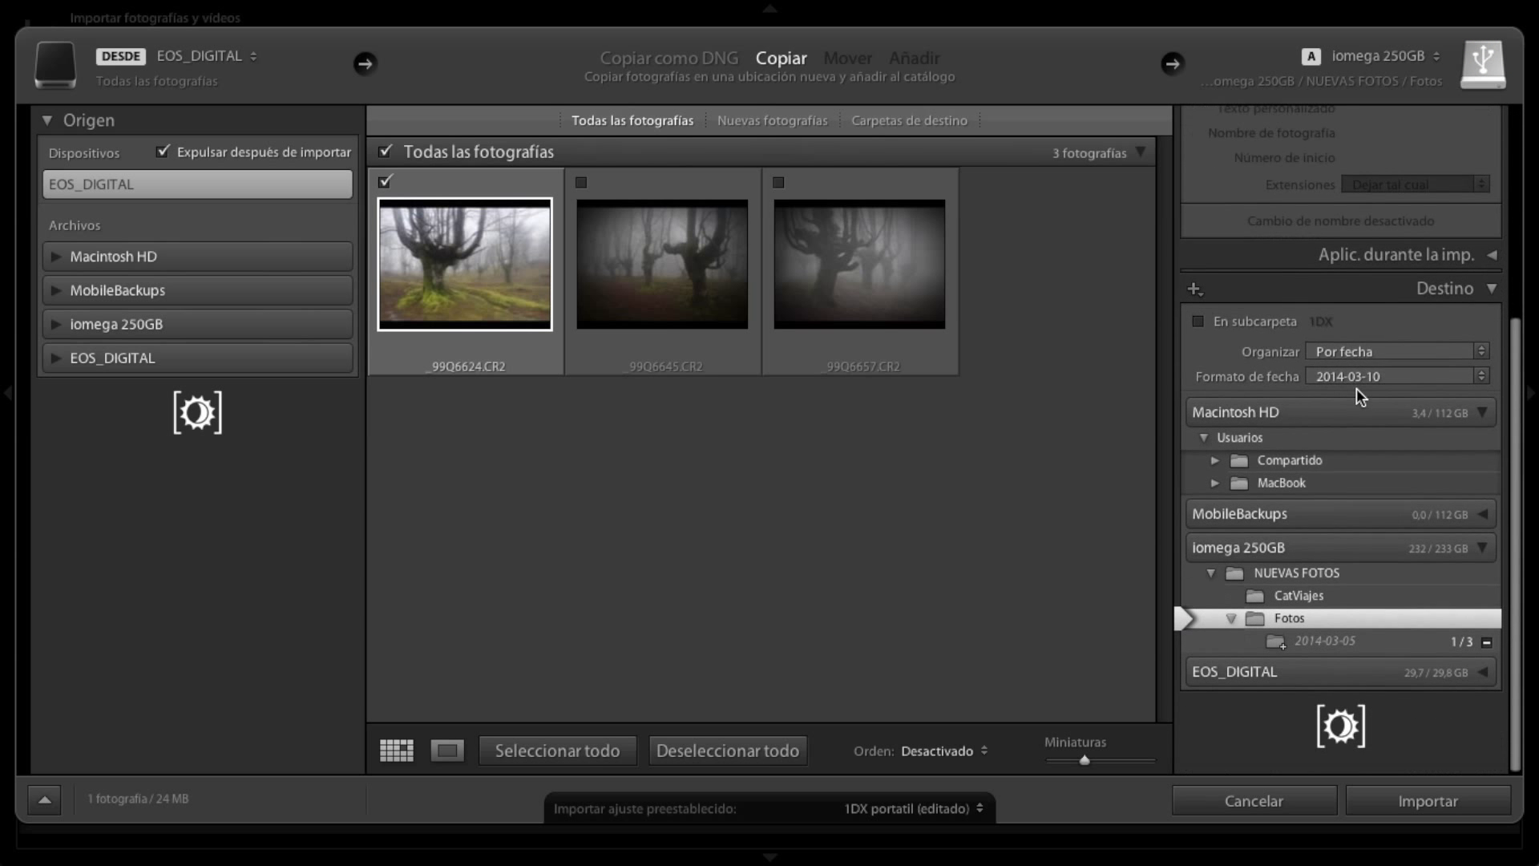
{"action": "left_click", "coordinate": [1378, 362]}
{"action": "left_click", "coordinate": [1383, 378]}
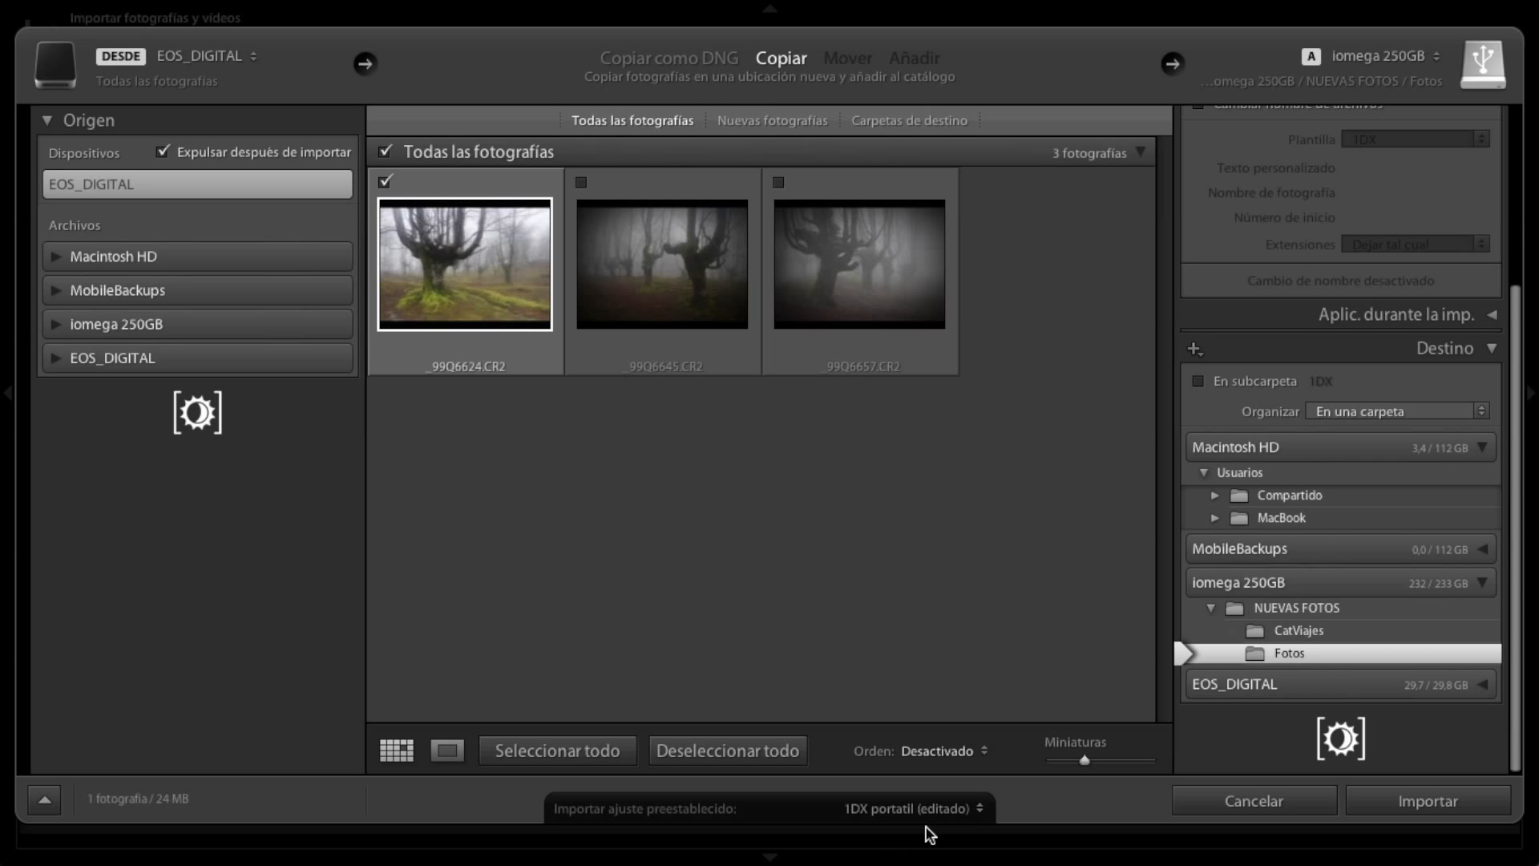
Reapply the 1DX portatil import preset and import the checked photo.
{"action": "left_click", "coordinate": [979, 810]}
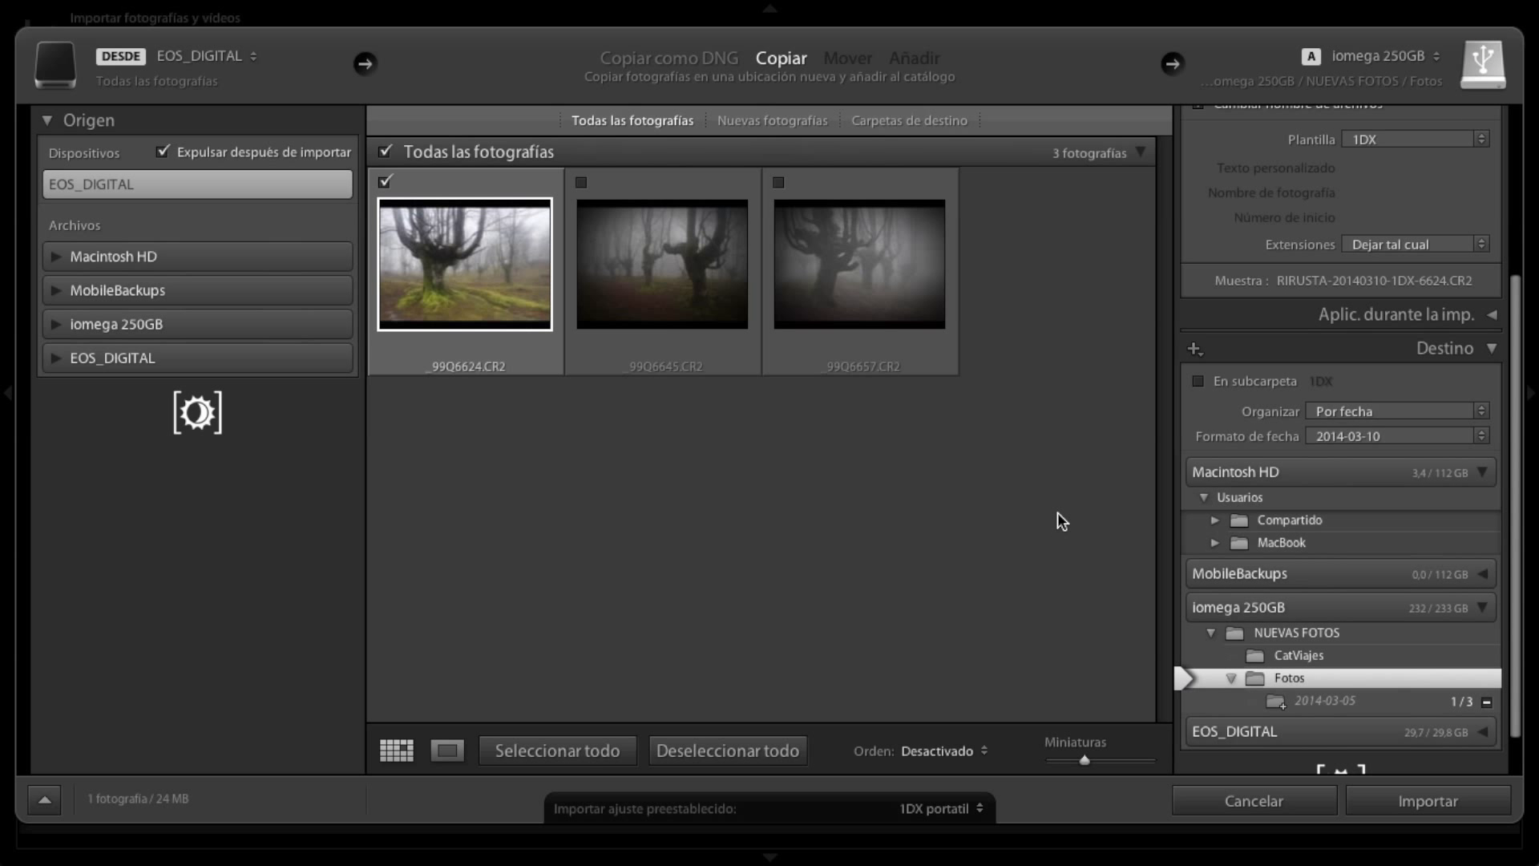
{"action": "left_click", "coordinate": [1451, 805]}
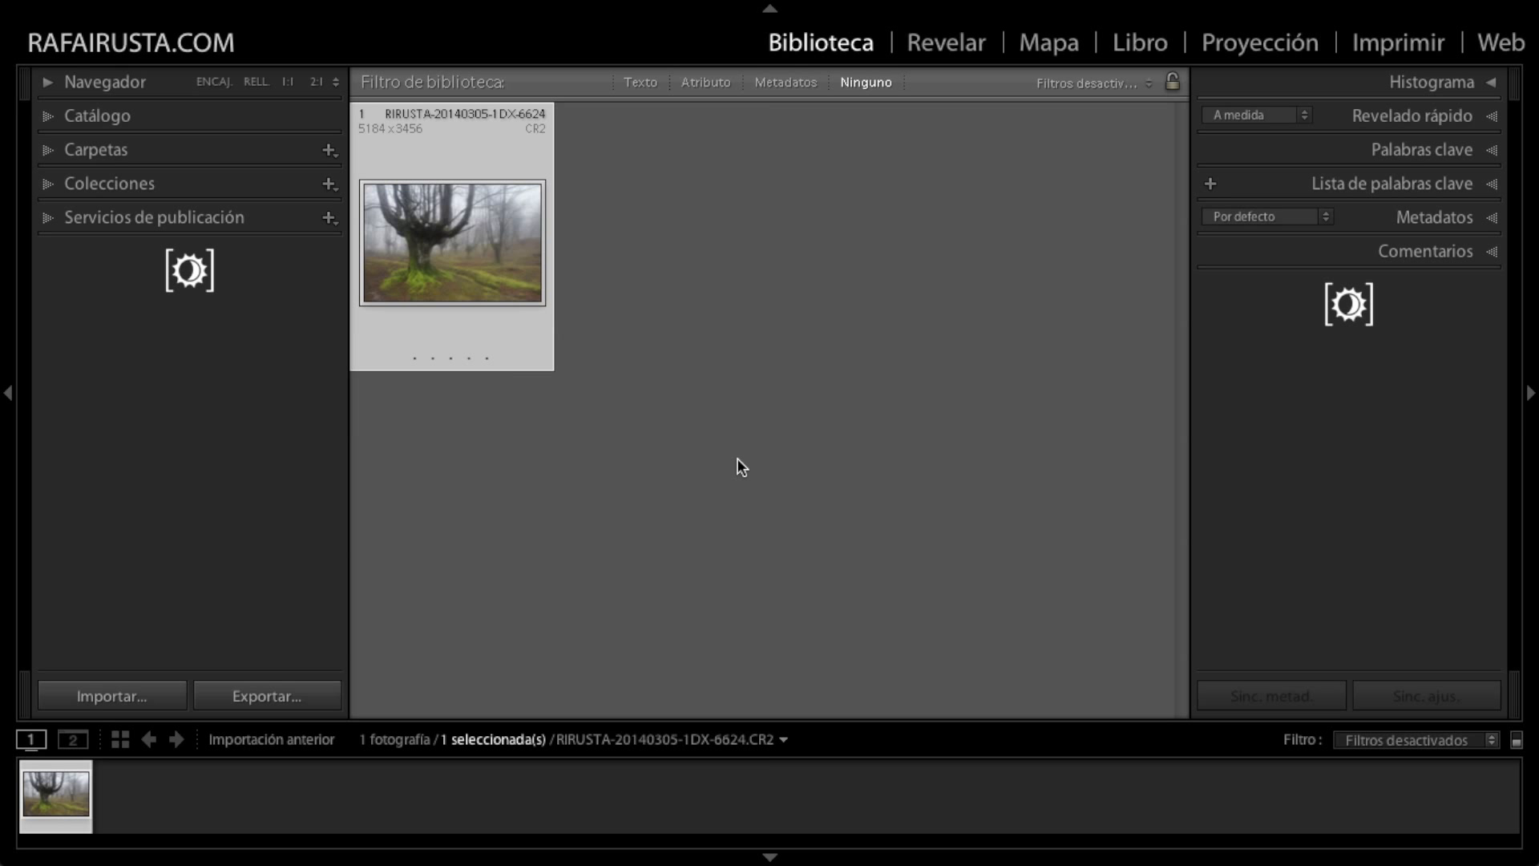
Switch to Finder and inspect the imported file in the 2014-03-05 folder under NUEVAS FOTOS/Fotos on the iomega 250GB drive.
{"action": "key", "text": "super+h"}
{"action": "key", "text": "super+Tab"}
{"action": "key", "text": "super+shift+Tab"}
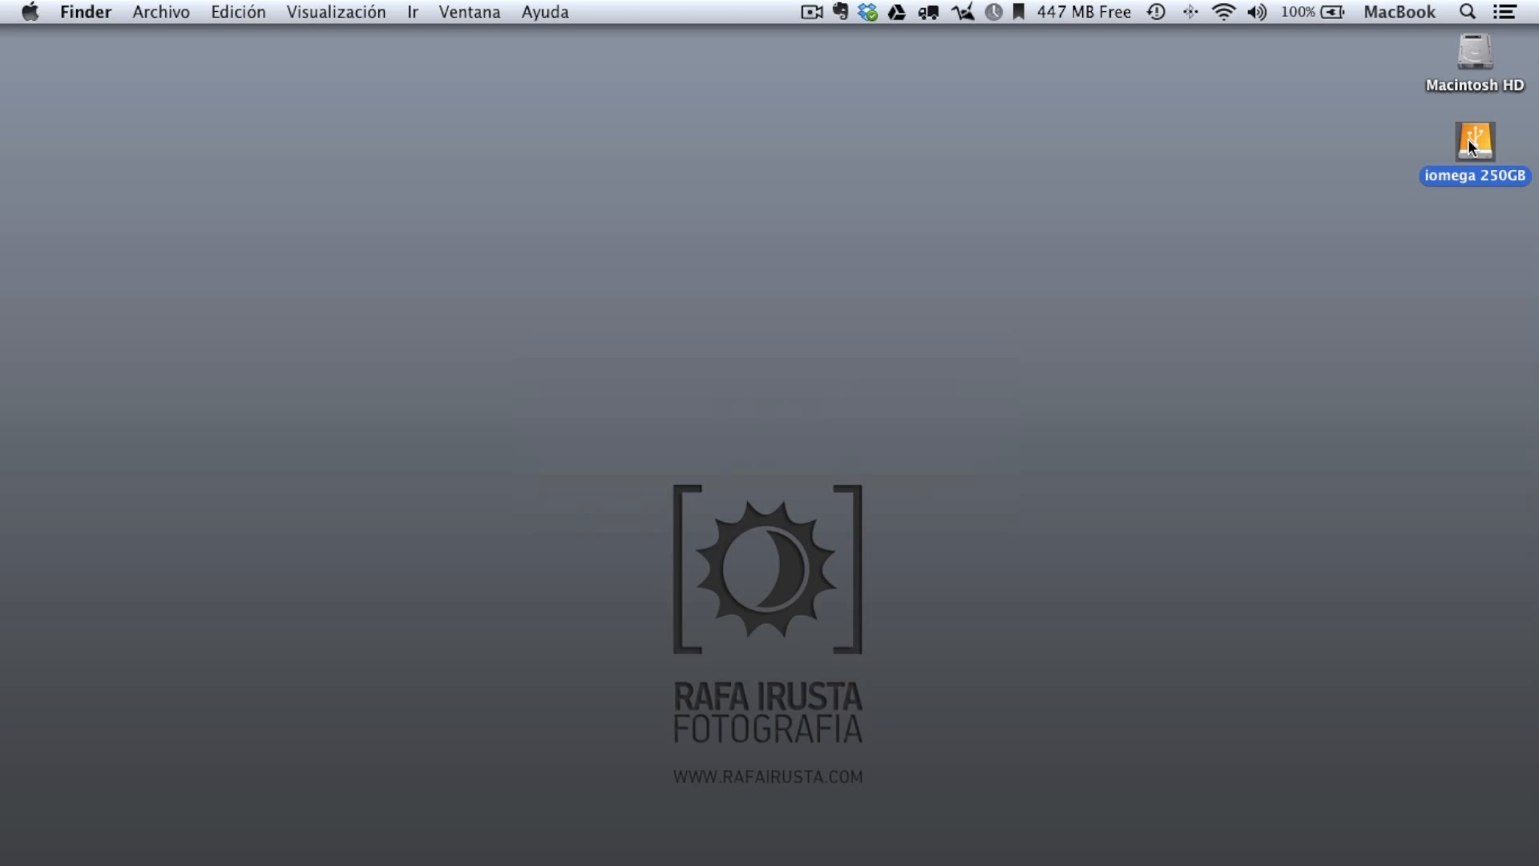
{"action": "double_click", "coordinate": [1469, 138]}
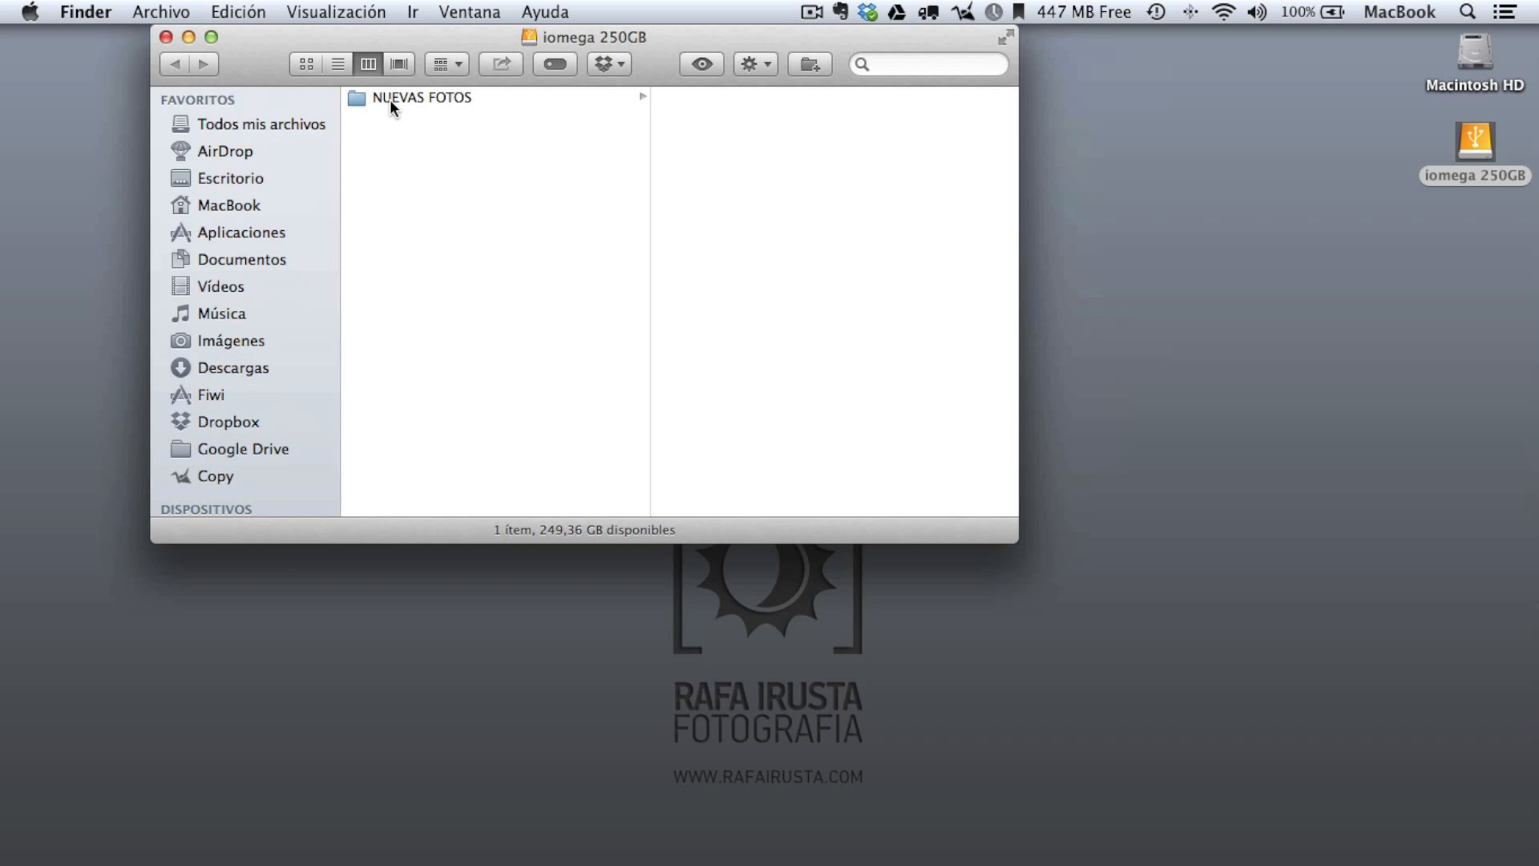
{"action": "left_click", "coordinate": [381, 98]}
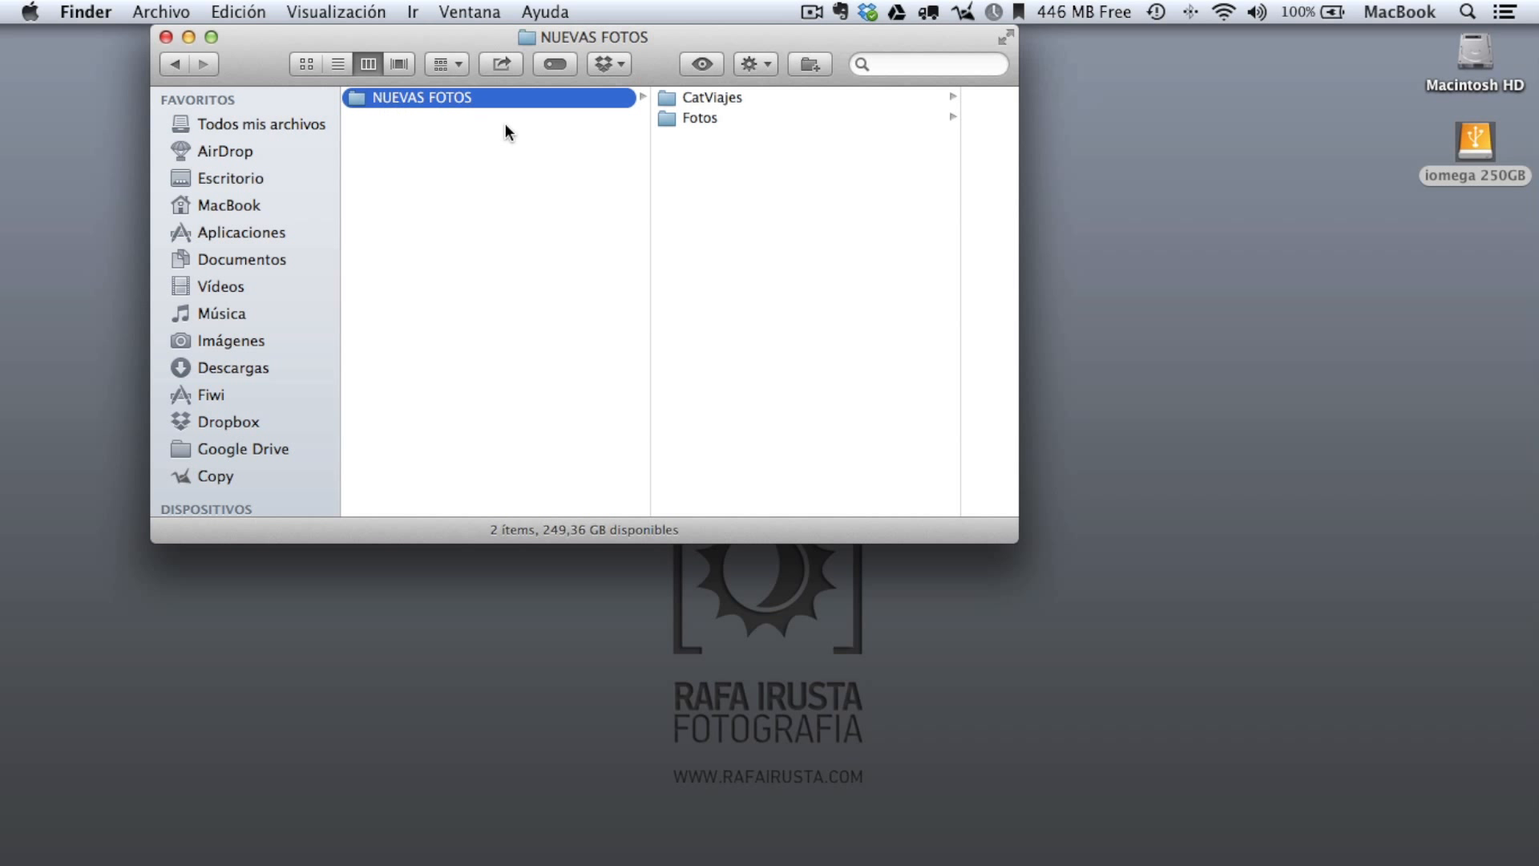
{"action": "left_click", "coordinate": [669, 122]}
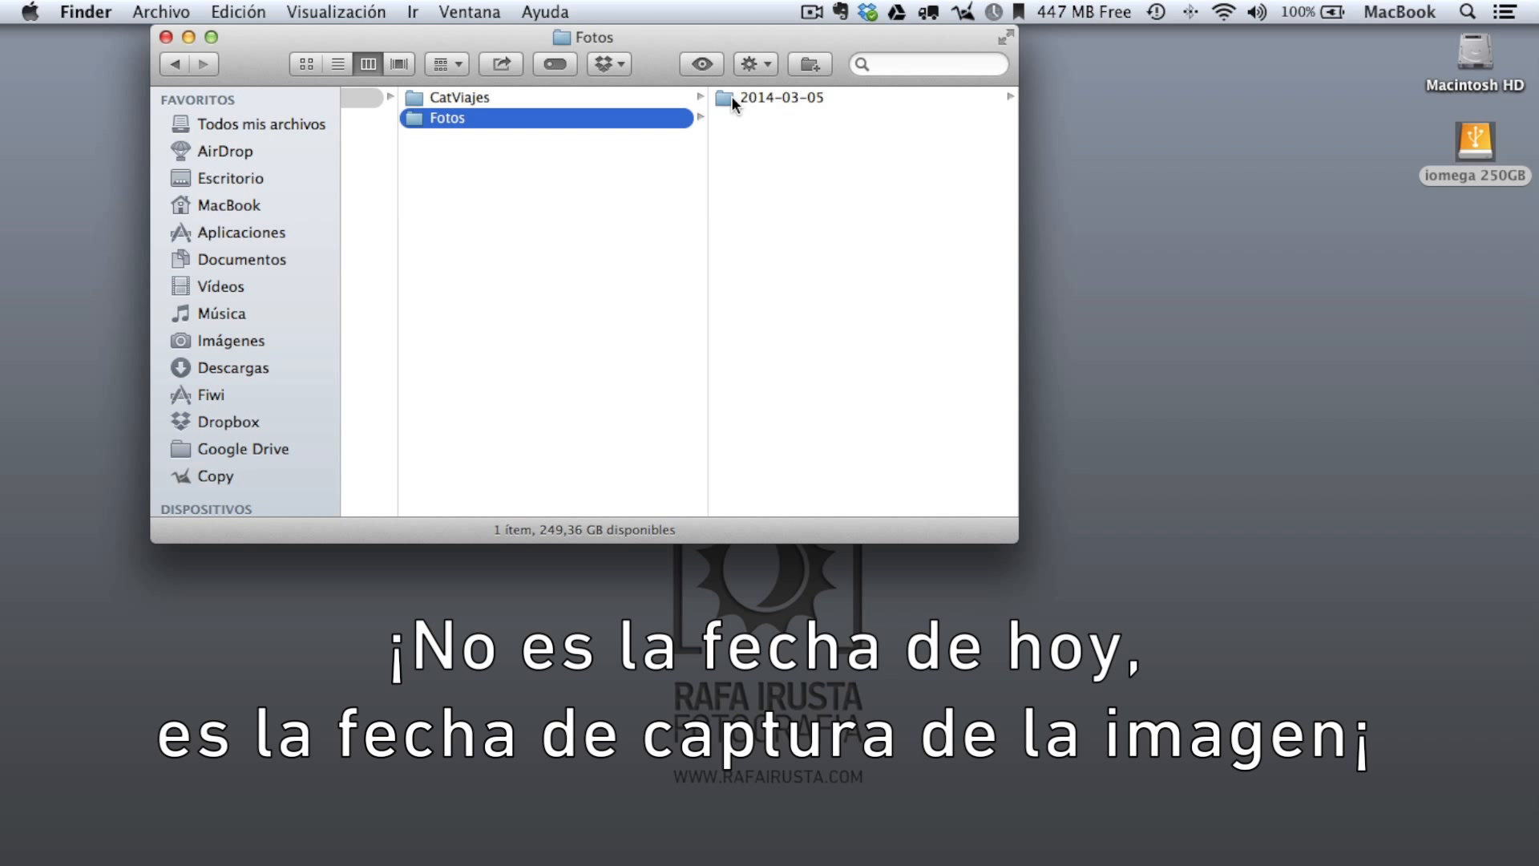
{"action": "left_click", "coordinate": [732, 96]}
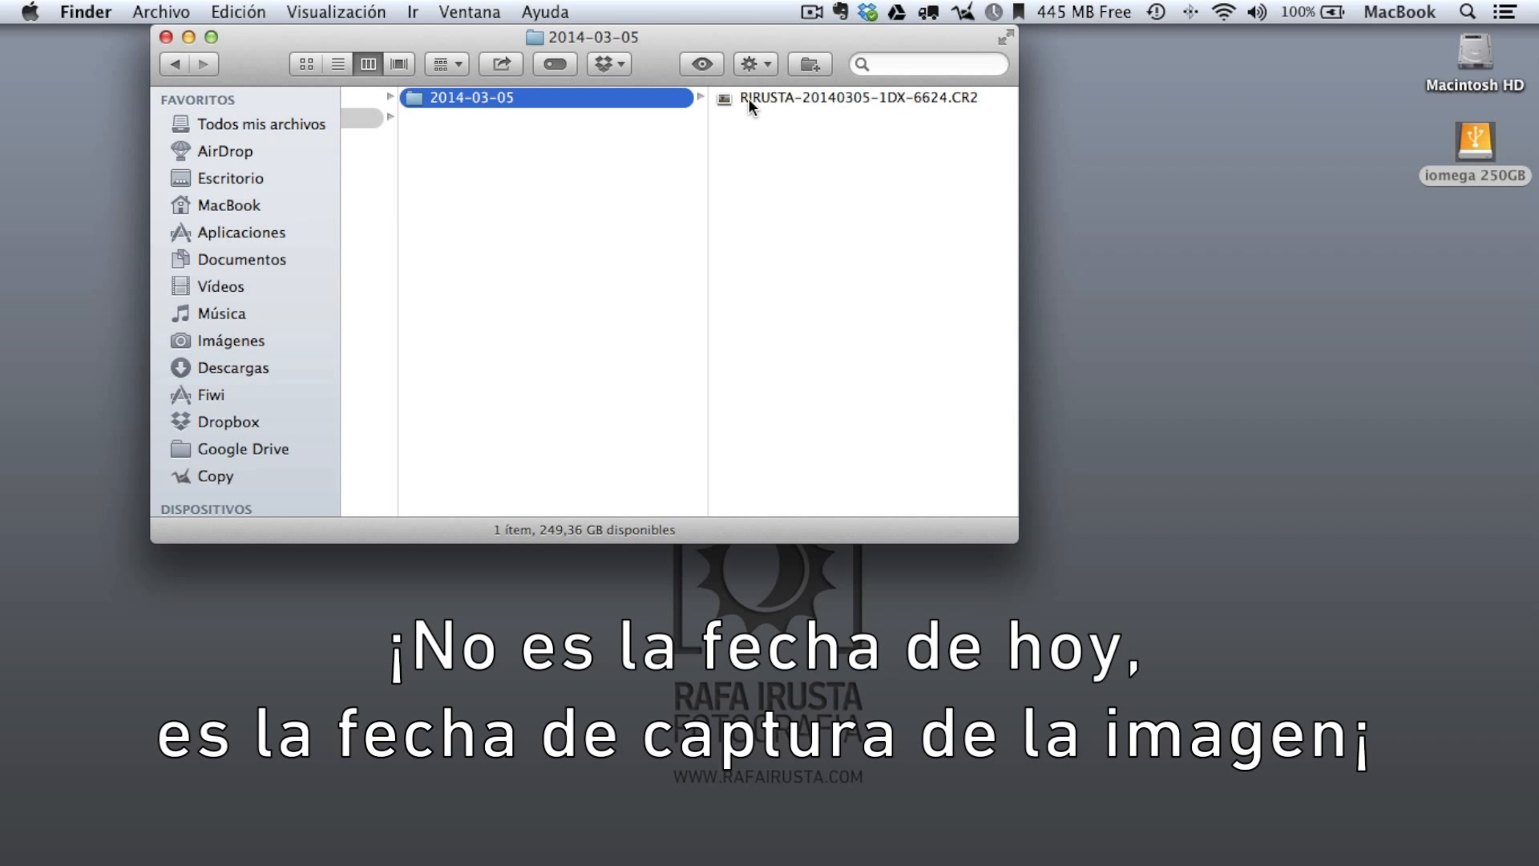
{"action": "left_click", "coordinate": [723, 96]}
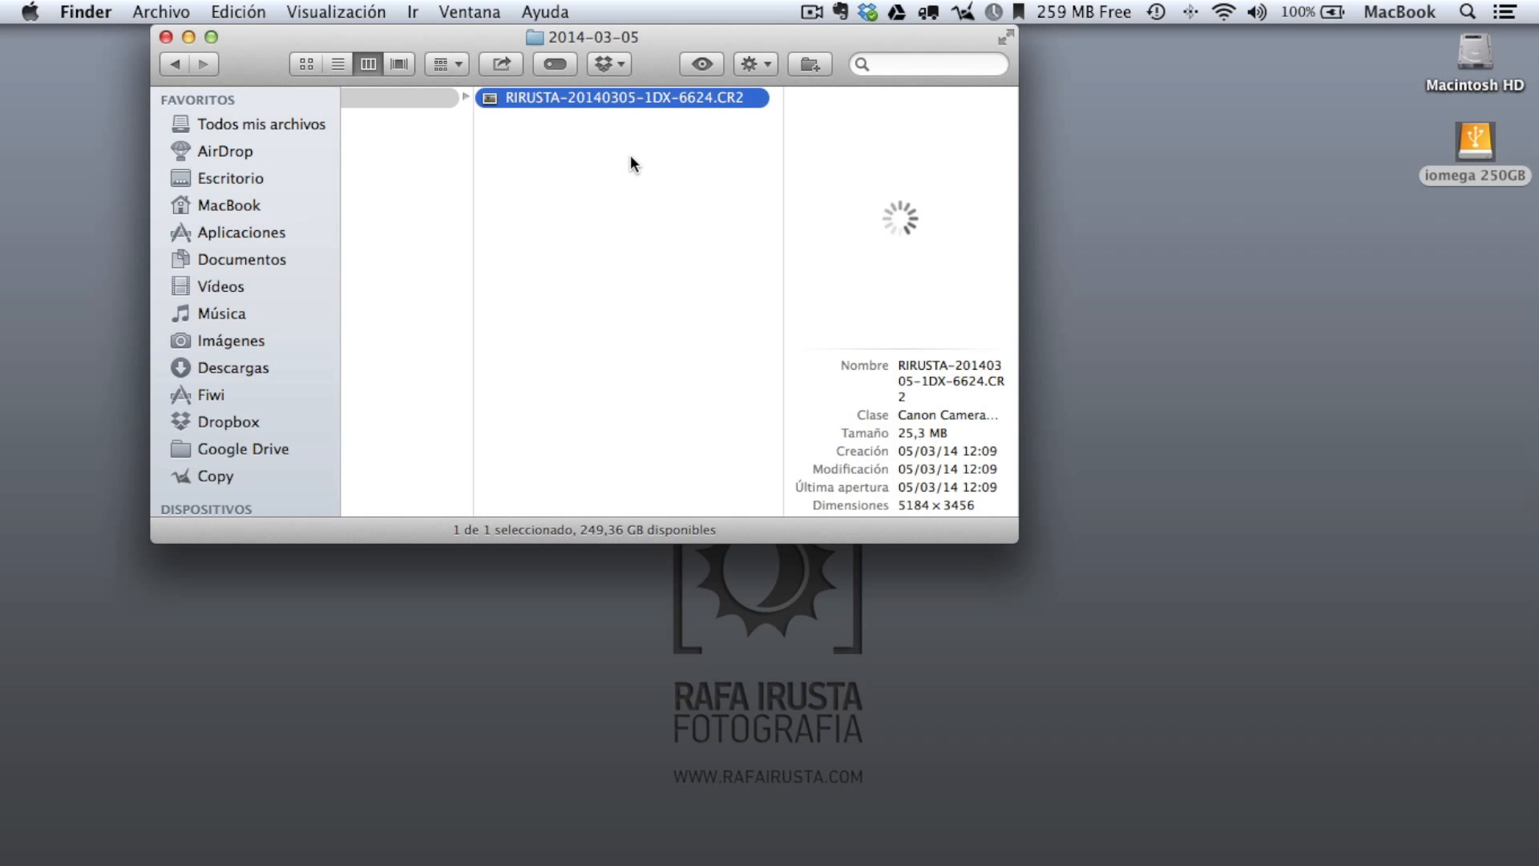
{"action": "left_click", "coordinate": [612, 170]}
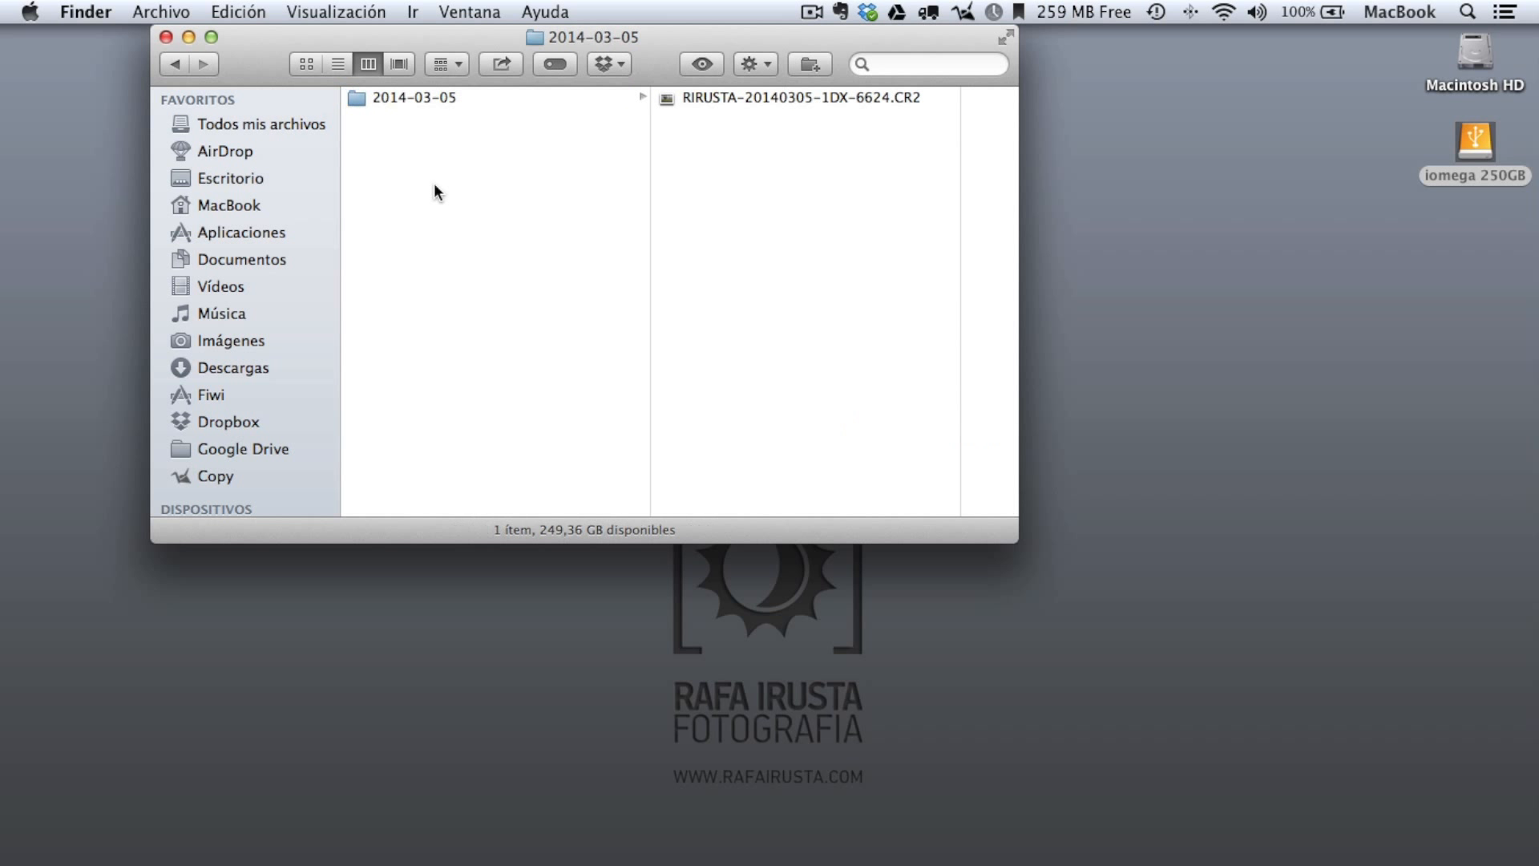
{"action": "left_click", "coordinate": [435, 184]}
Switch back to Lightroom and delete the imported photo from both the catalogue and the disk.
{"action": "key", "text": "super+Tab"}
{"action": "key", "text": "super+Tab"}
{"action": "mouse_move", "coordinate": [432, 229]}
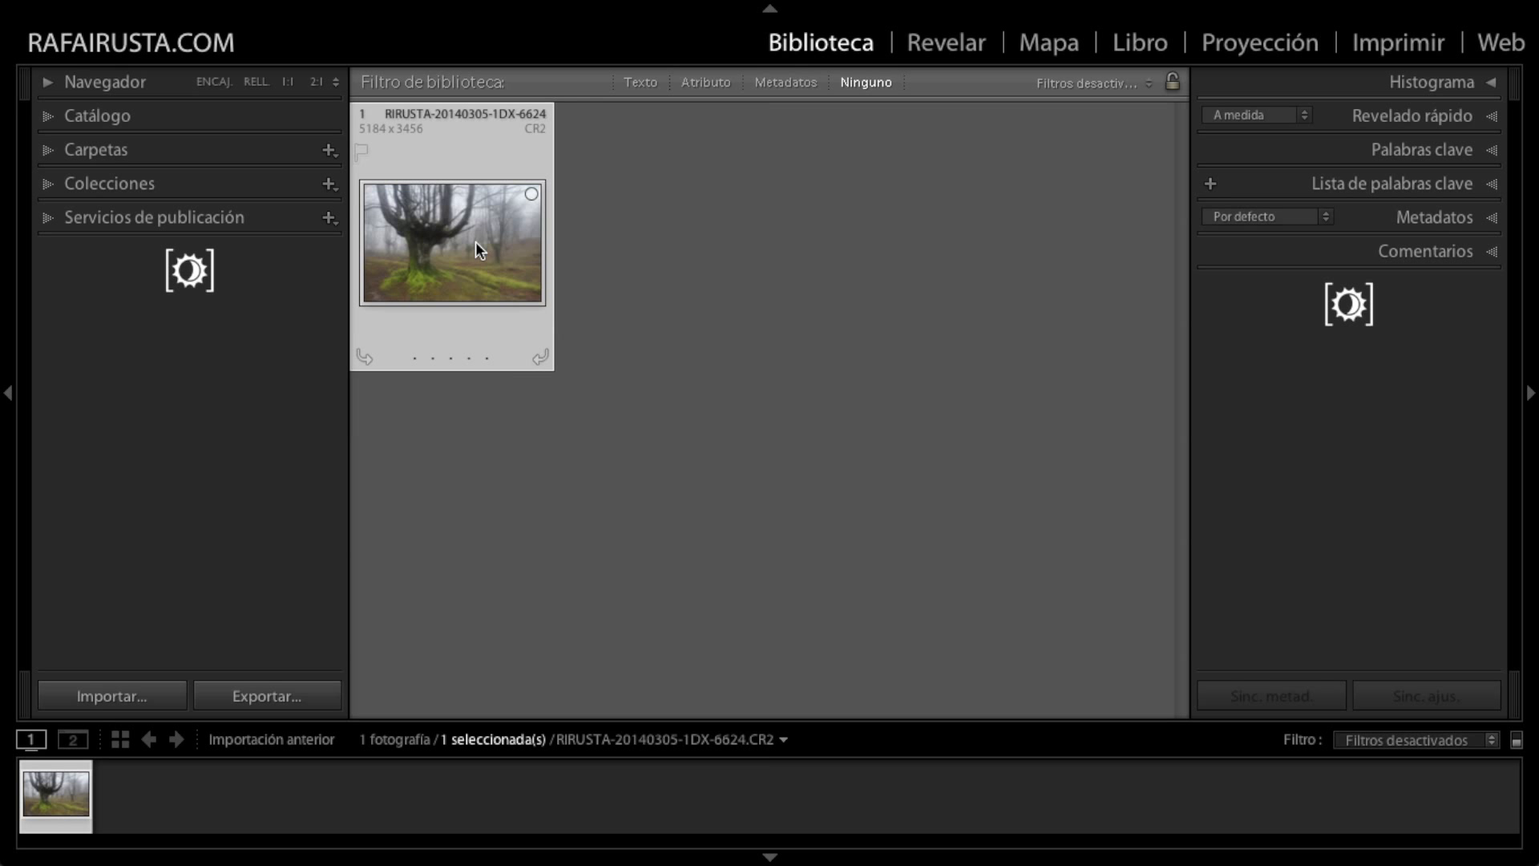
{"action": "key", "text": "BackSpace"}
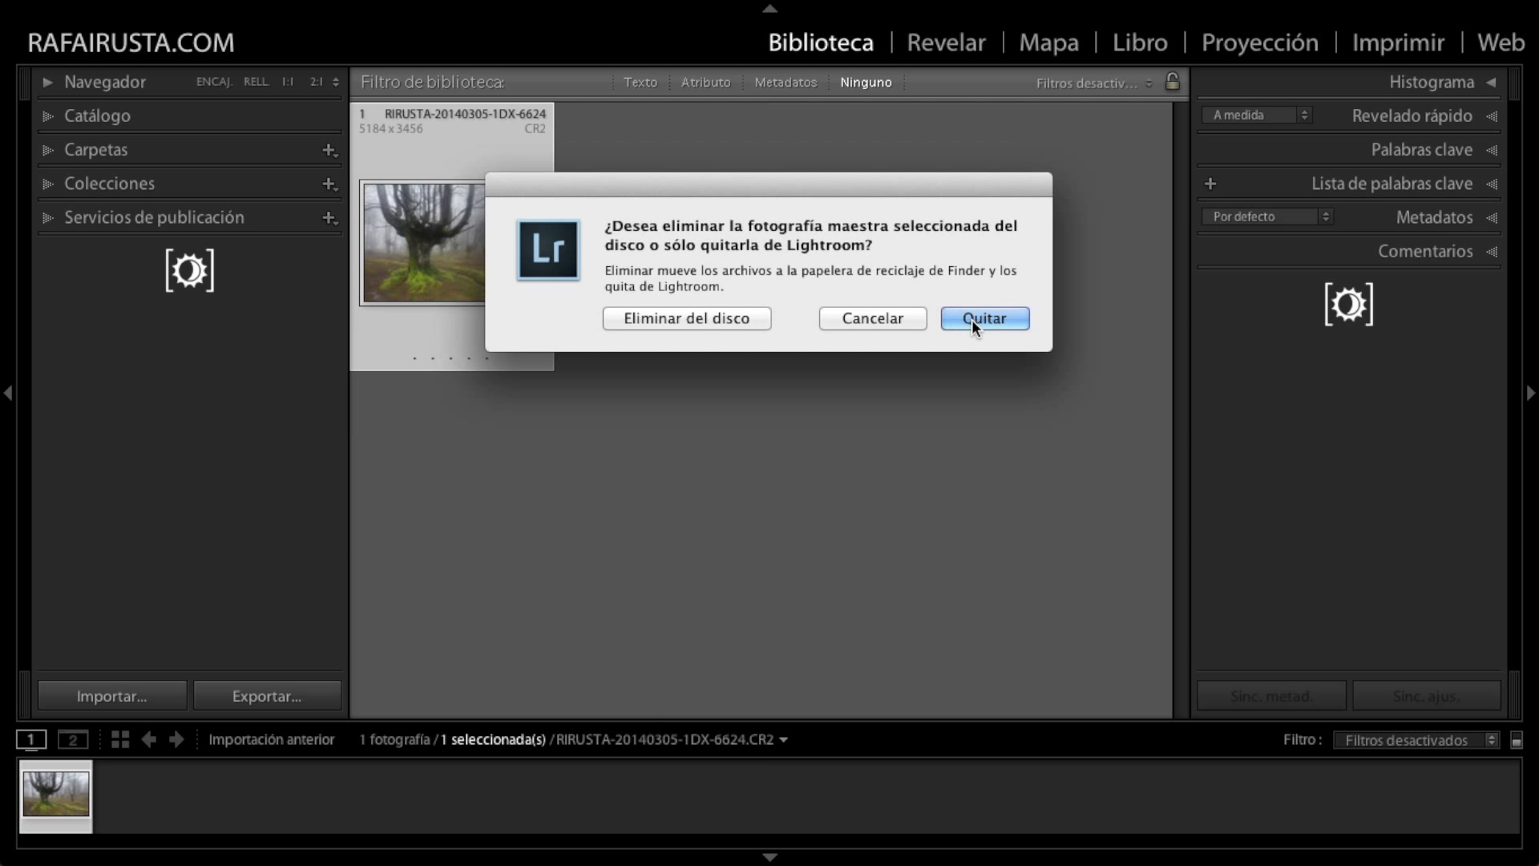
{"action": "left_click", "coordinate": [683, 320]}
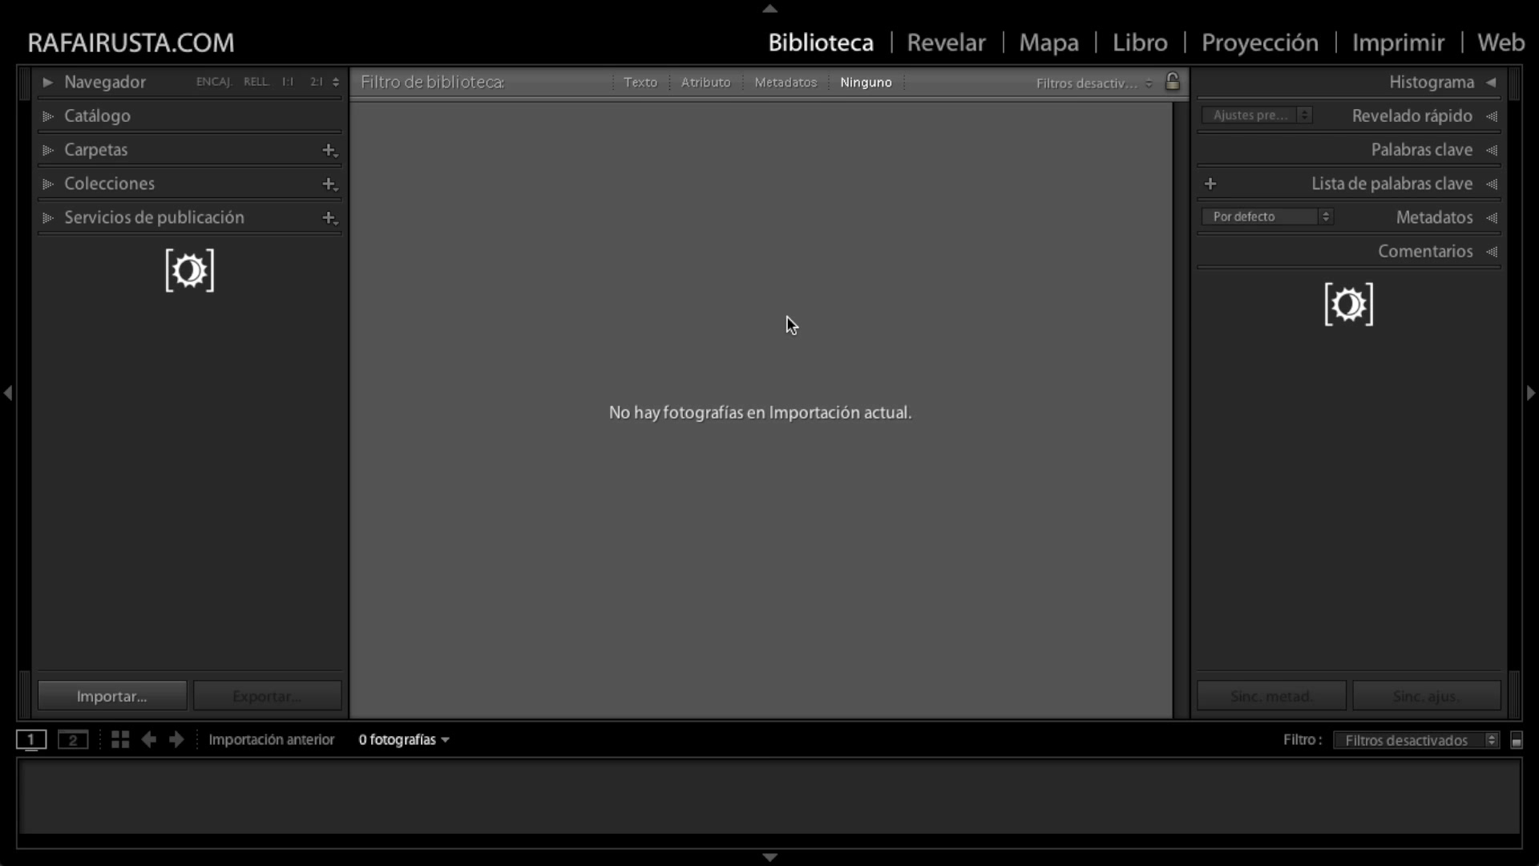
Switch to Finder and move the 2014-03-05 folder inside NUEVAS FOTOS/Fotos on the iomega 250GB drive to the trash.
{"action": "key", "text": "super+h"}
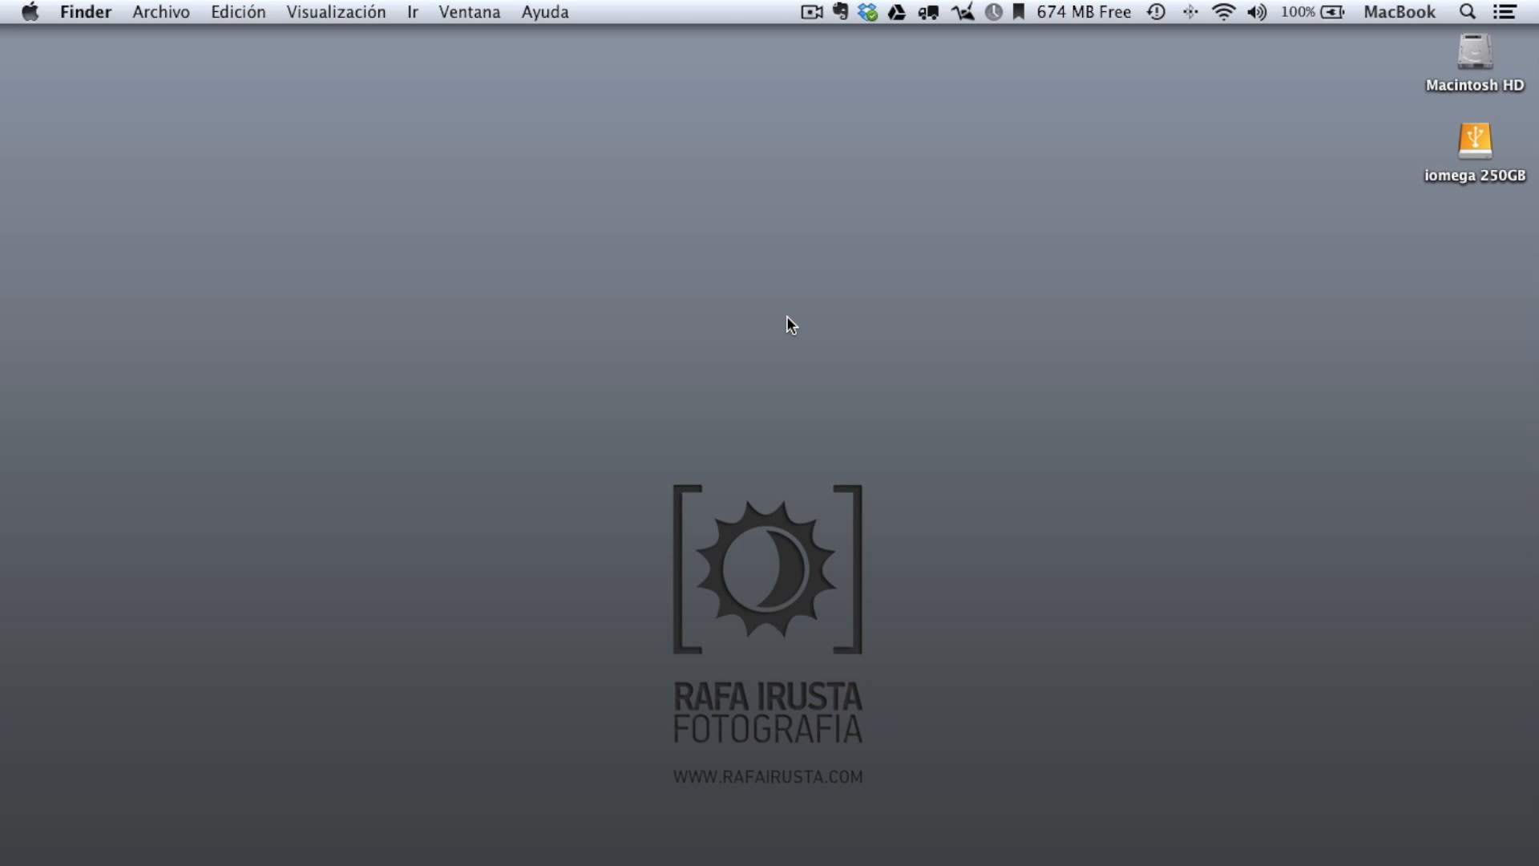
{"action": "double_click", "coordinate": [1476, 137]}
{"action": "left_click", "coordinate": [427, 96]}
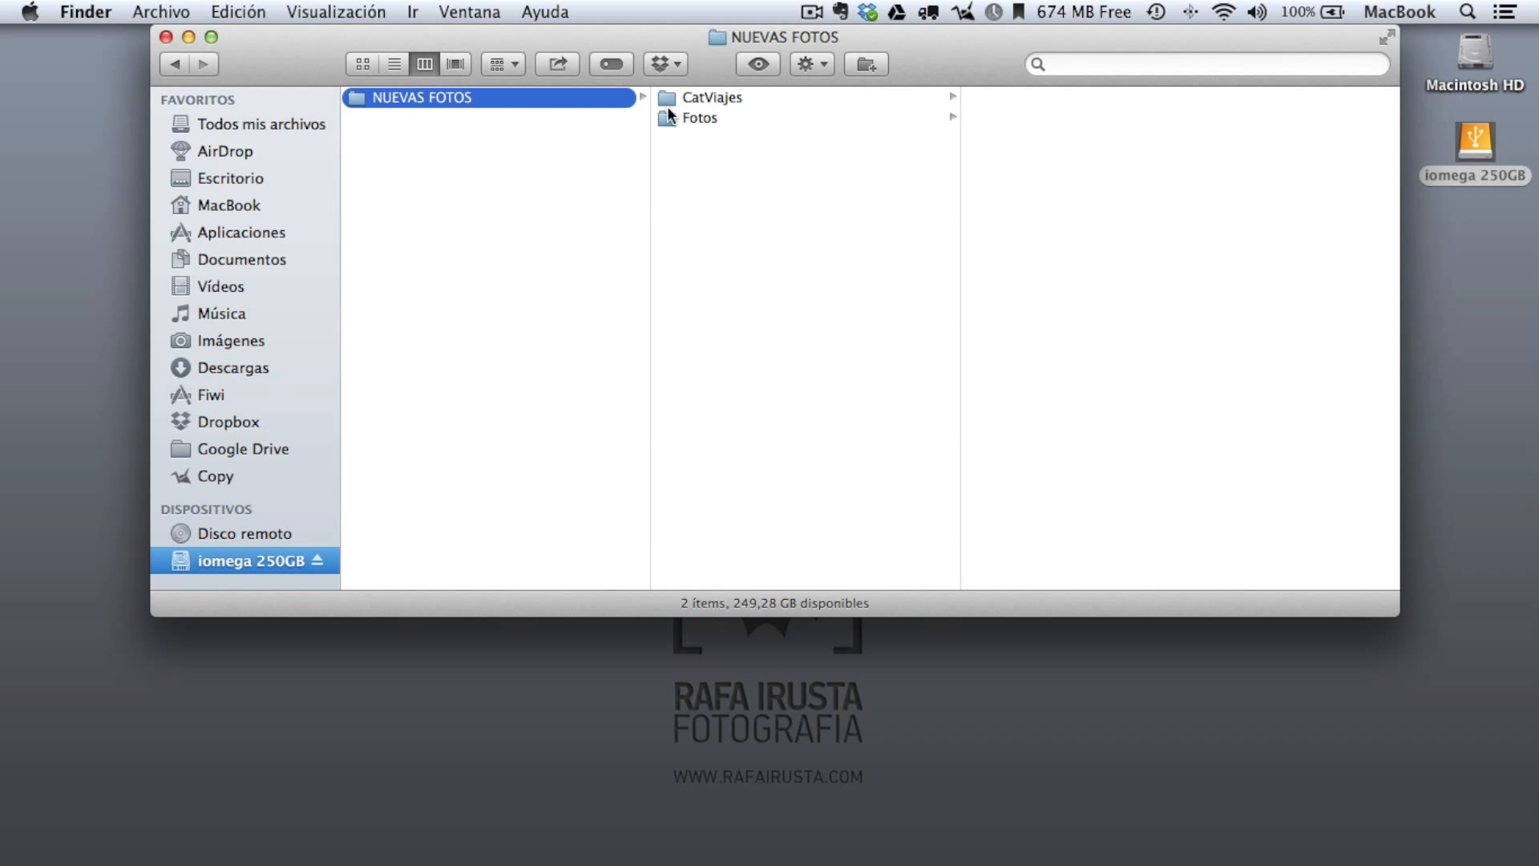
{"action": "left_click", "coordinate": [705, 118]}
{"action": "left_click", "coordinate": [983, 99]}
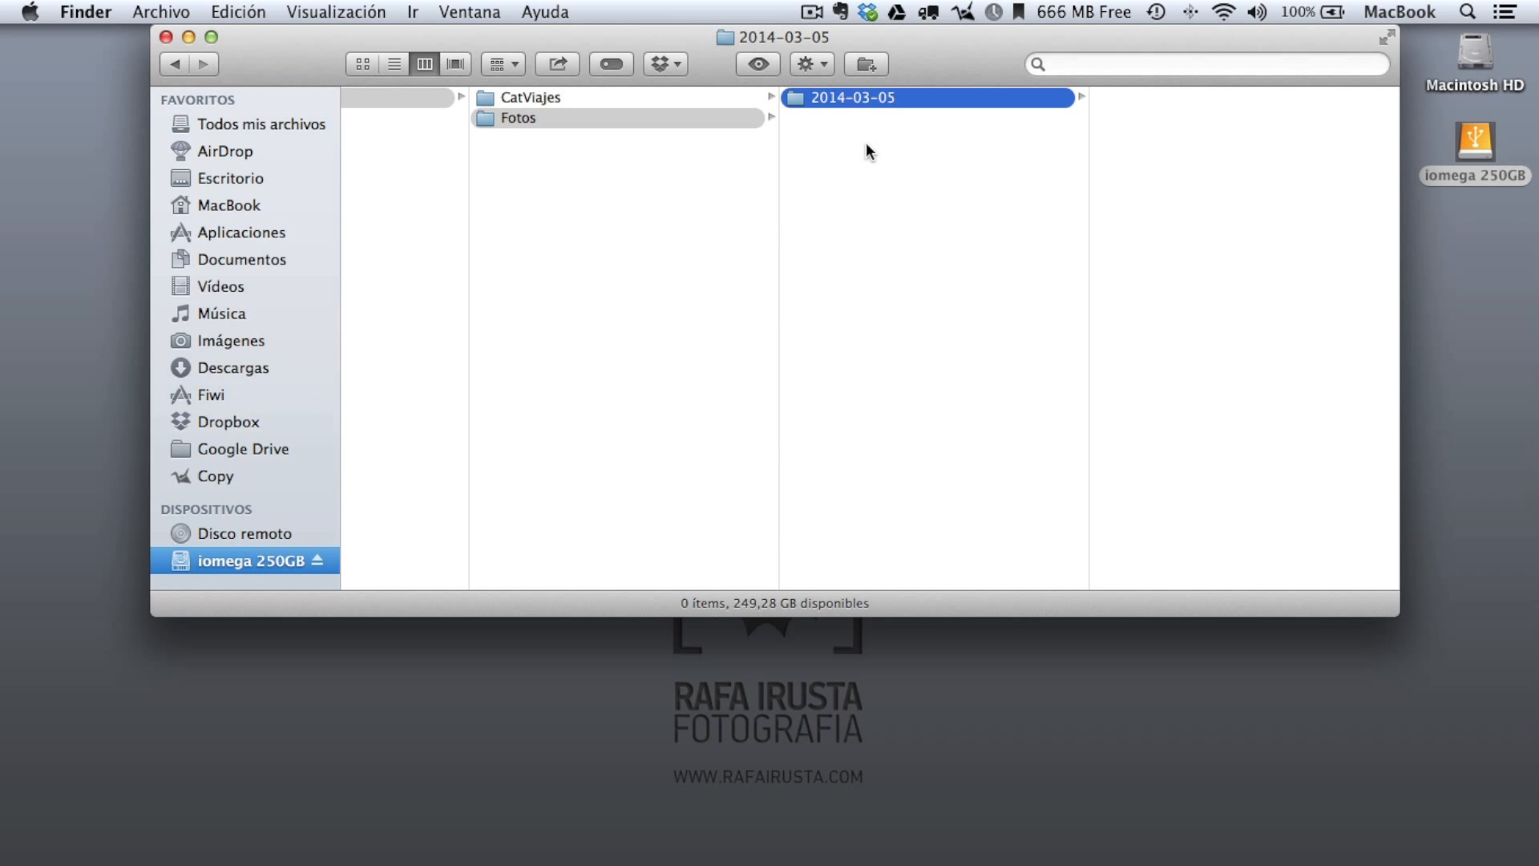
{"action": "key", "text": "super+BackSpace"}
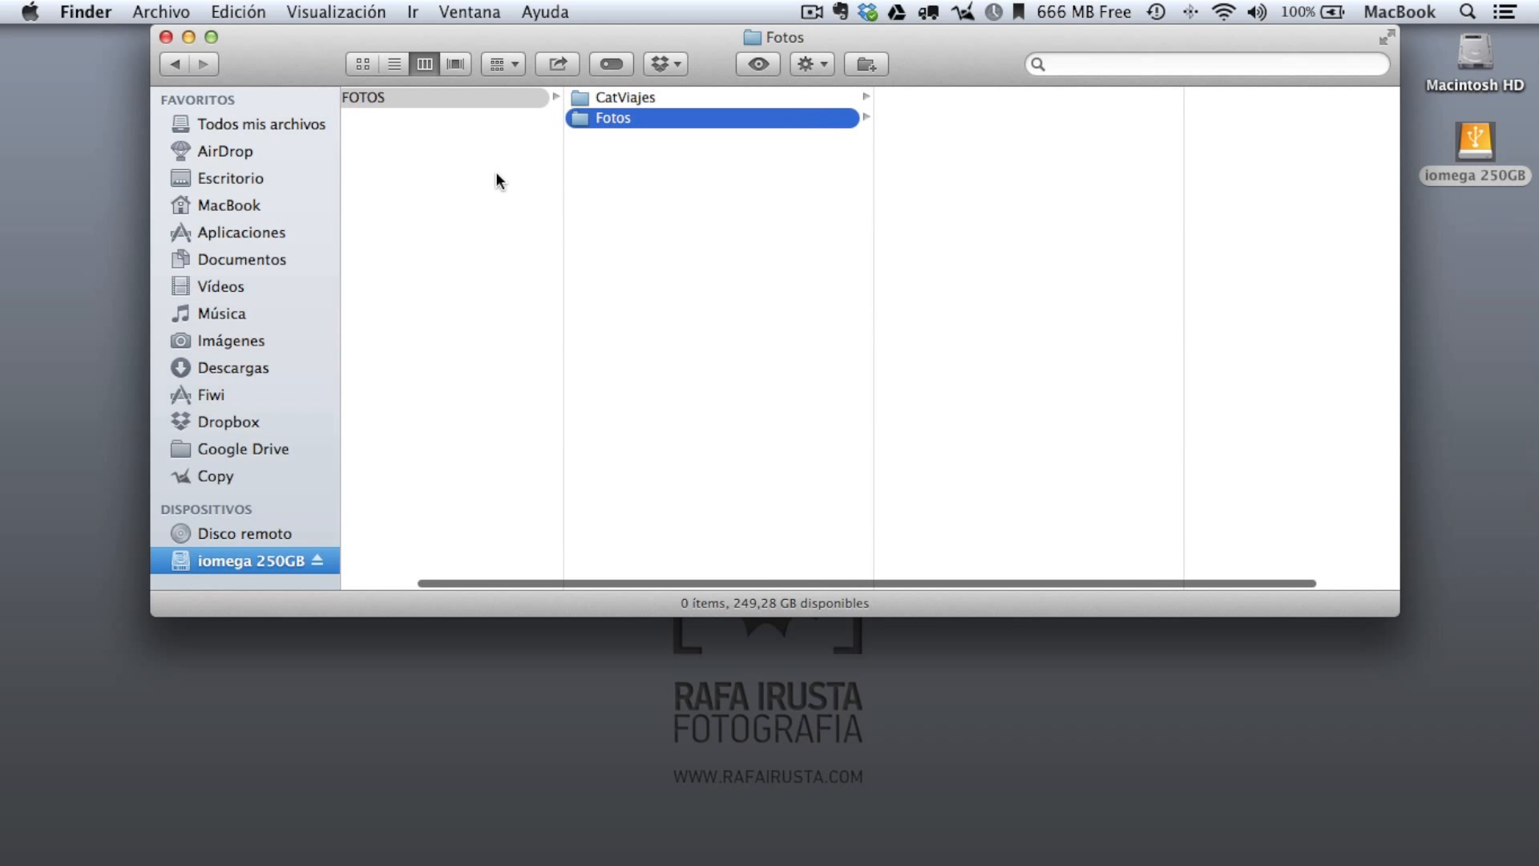
Open the iomega 250GB drive and inspect the CatViajes and Fotos folders inside NUEVAS FOTOS.
{"action": "key", "text": "super+Tab"}
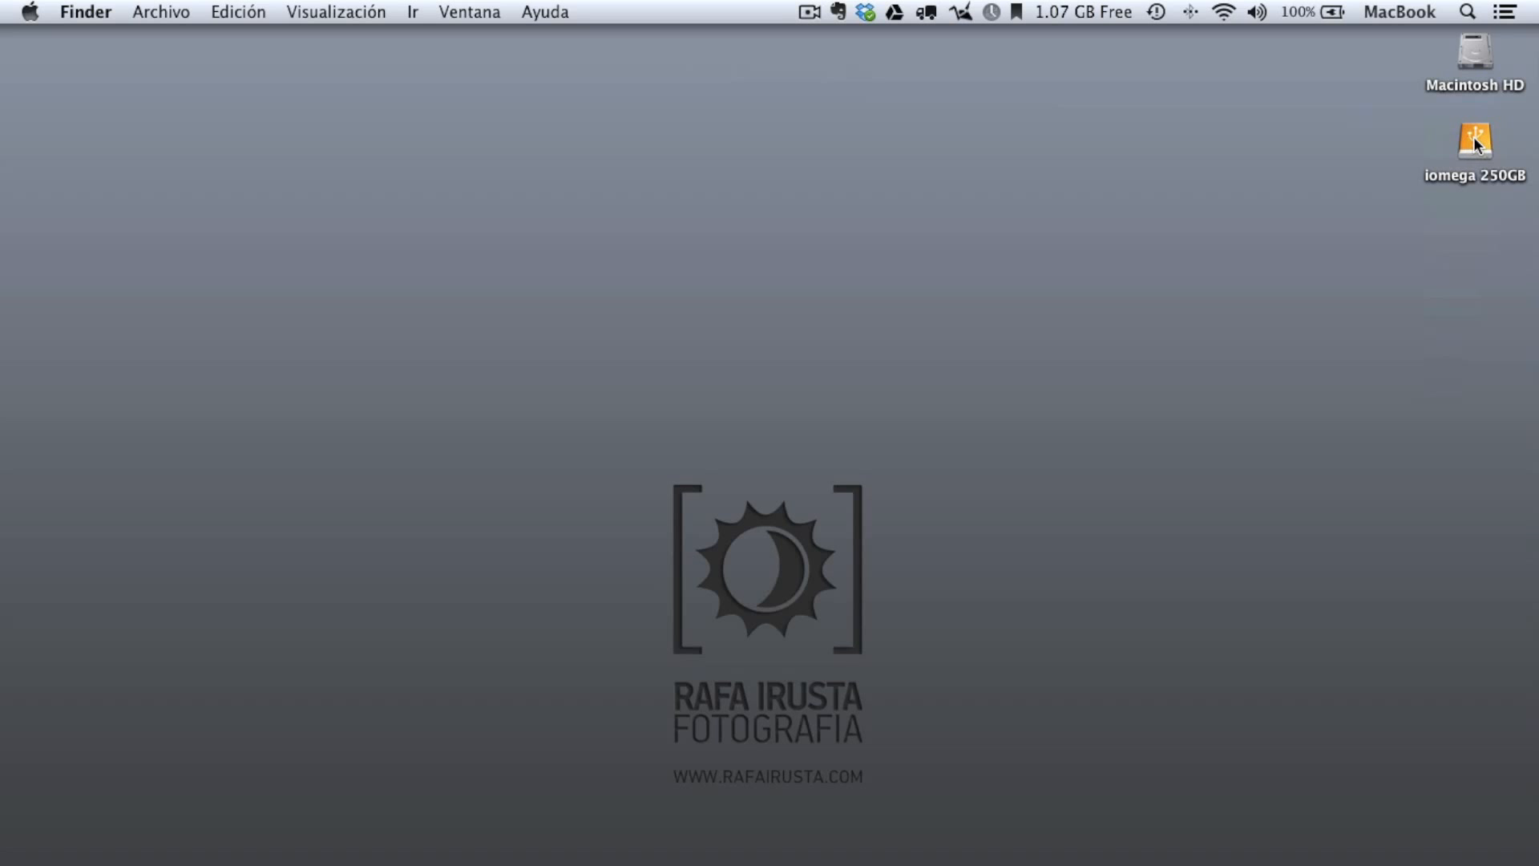
{"action": "double_click", "coordinate": [1475, 138]}
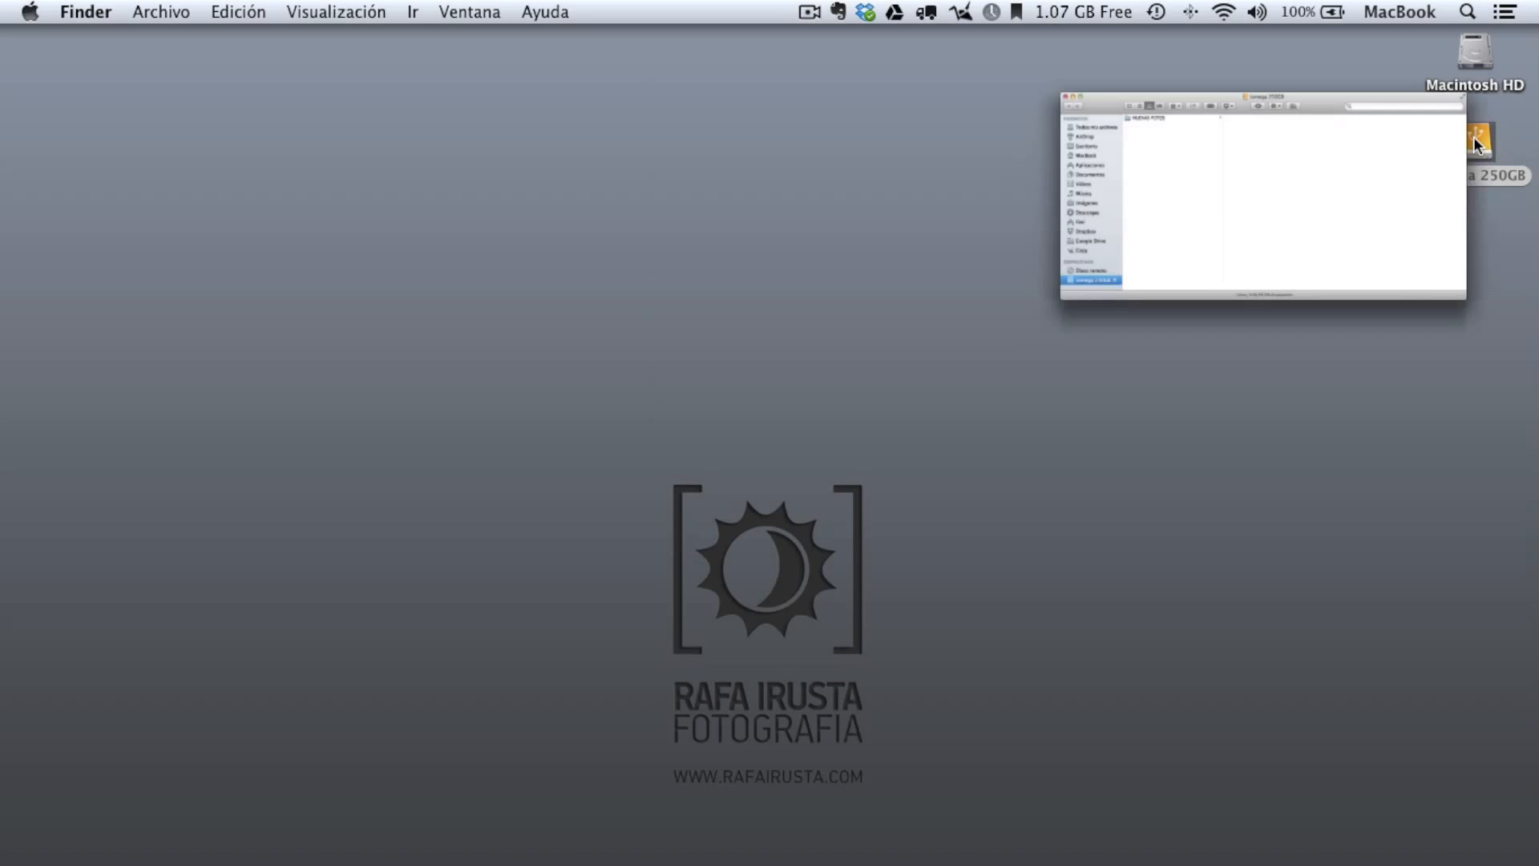
{"action": "left_click", "coordinate": [356, 98]}
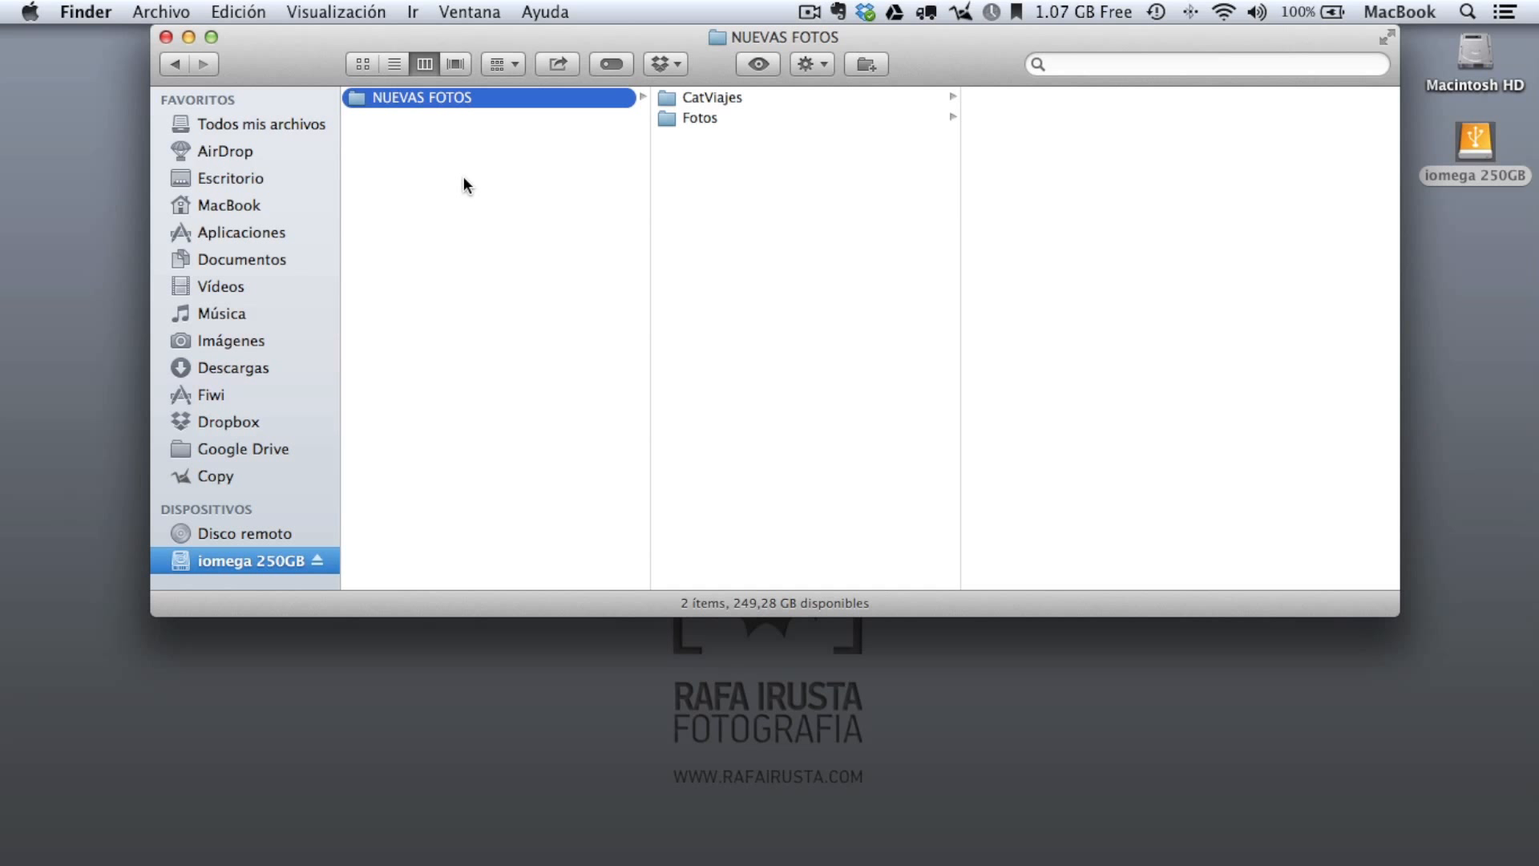
{"action": "left_click", "coordinate": [667, 100]}
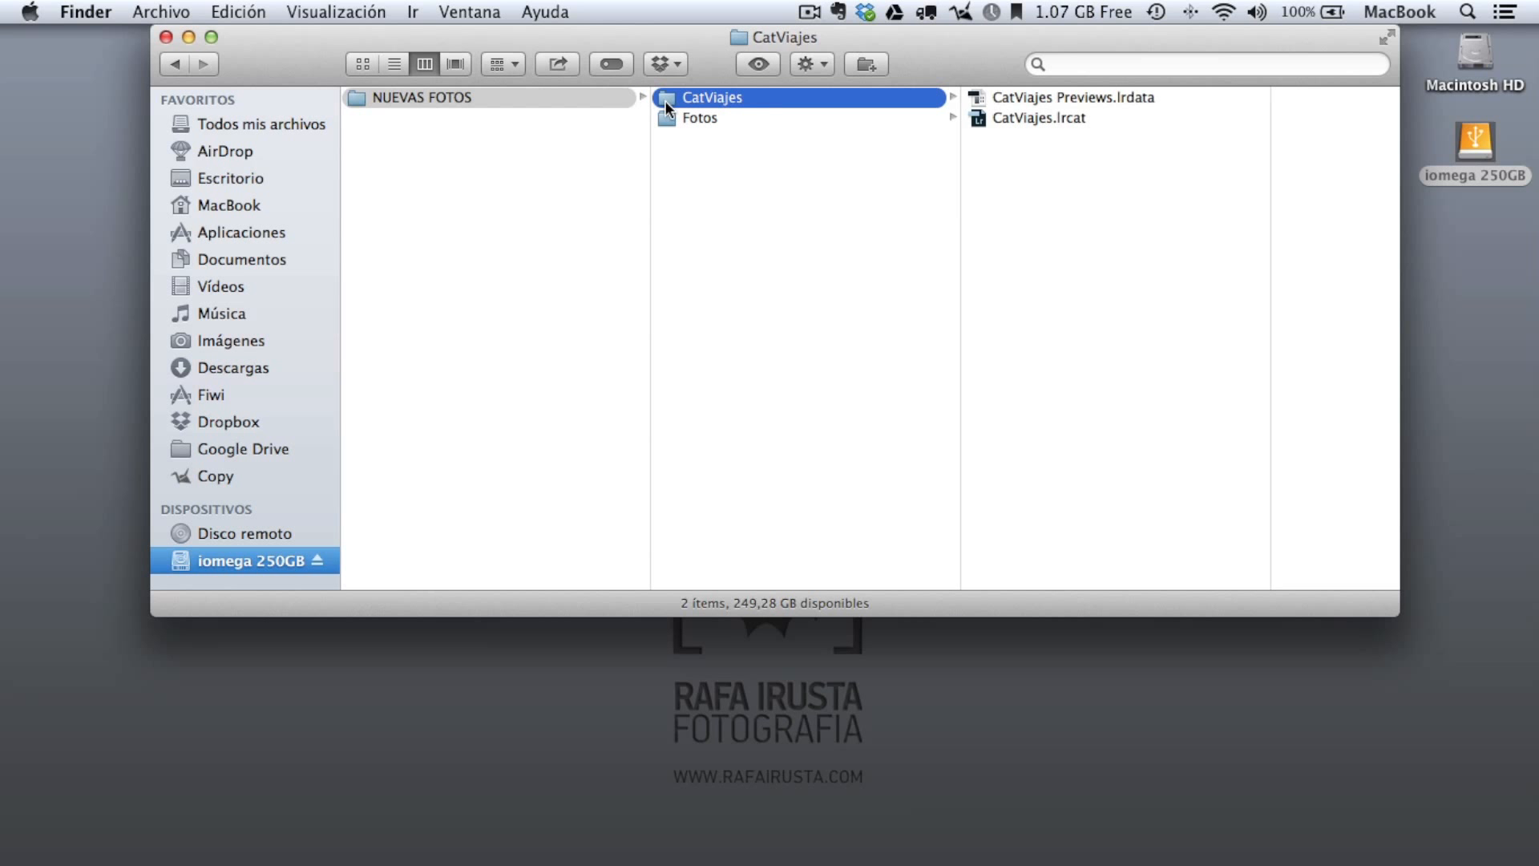
{"action": "left_click", "coordinate": [666, 122]}
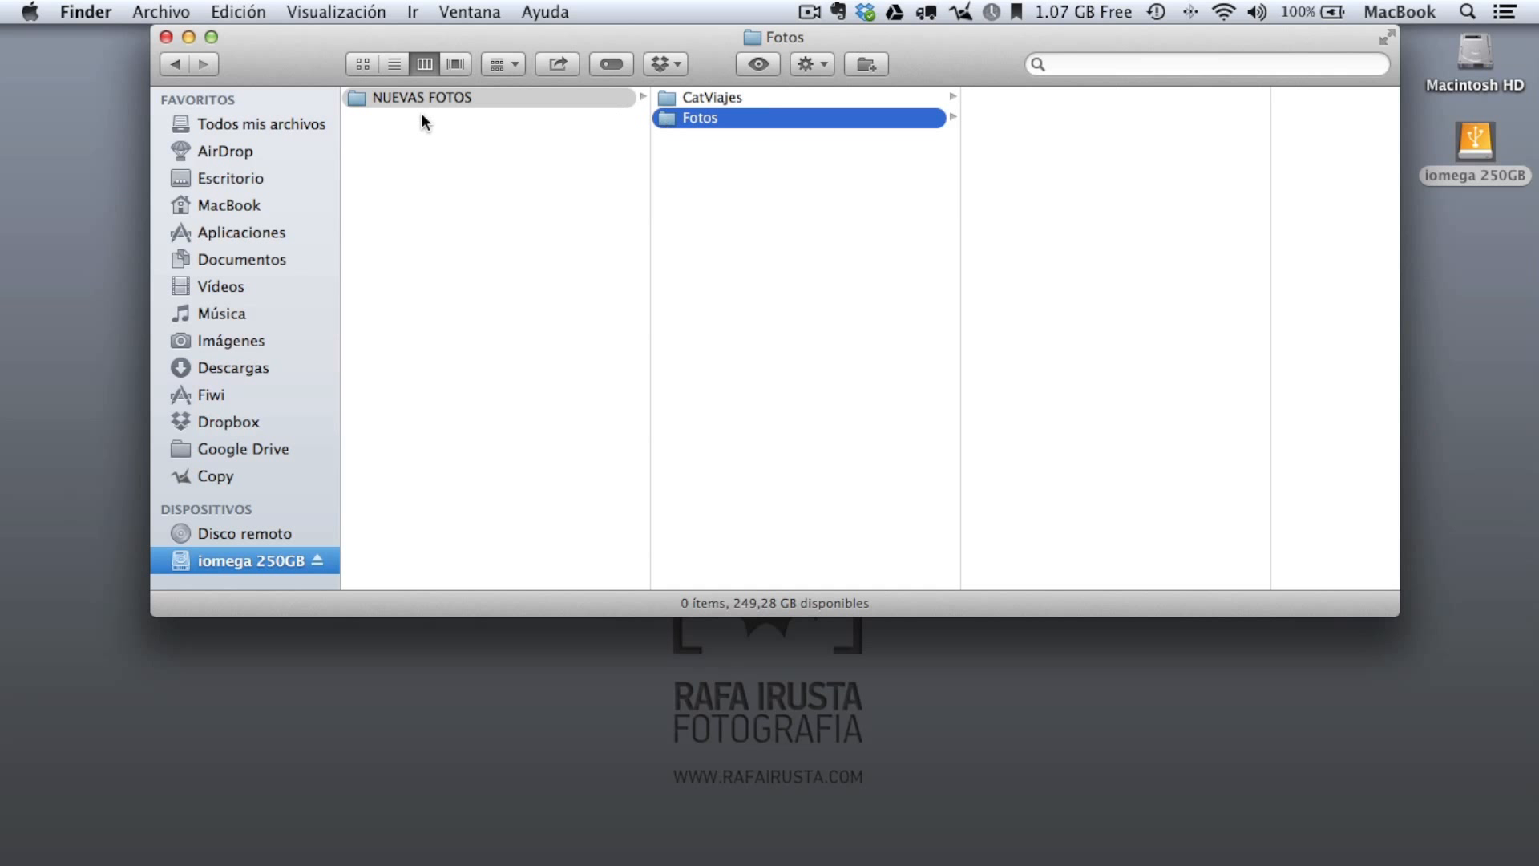
Copy the NUEVAS FOTOS folder from the iomega 250GB drive to the desktop and close the drive's window.
{"action": "left_click", "coordinate": [388, 128]}
{"action": "left_click_drag", "start_coordinate": [364, 96], "coordinate": [72, 792]}
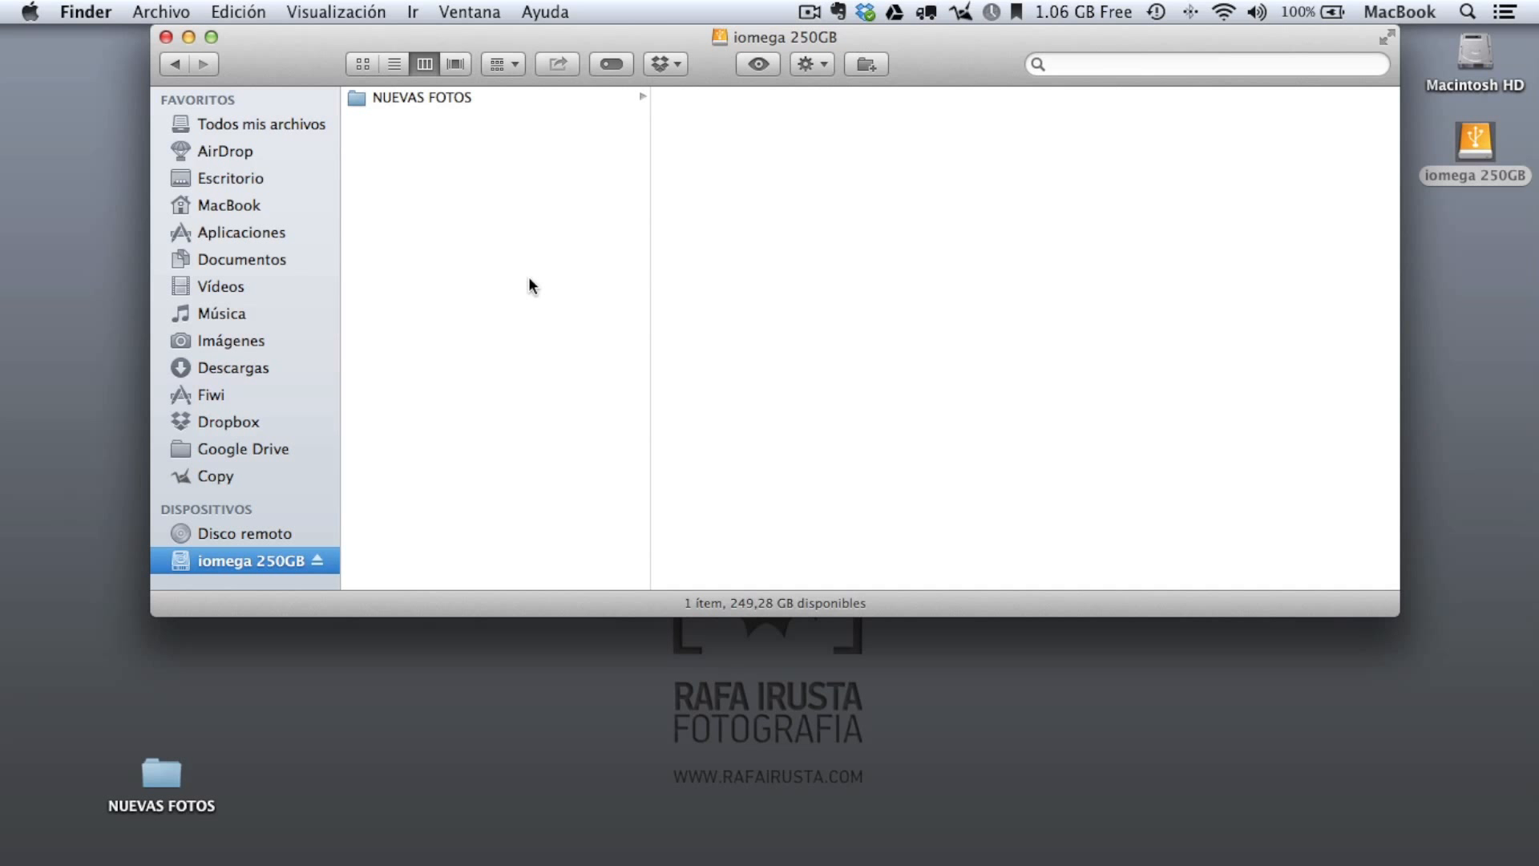
{"action": "key", "text": "super+w"}
{"action": "left_click", "coordinate": [1372, 201]}
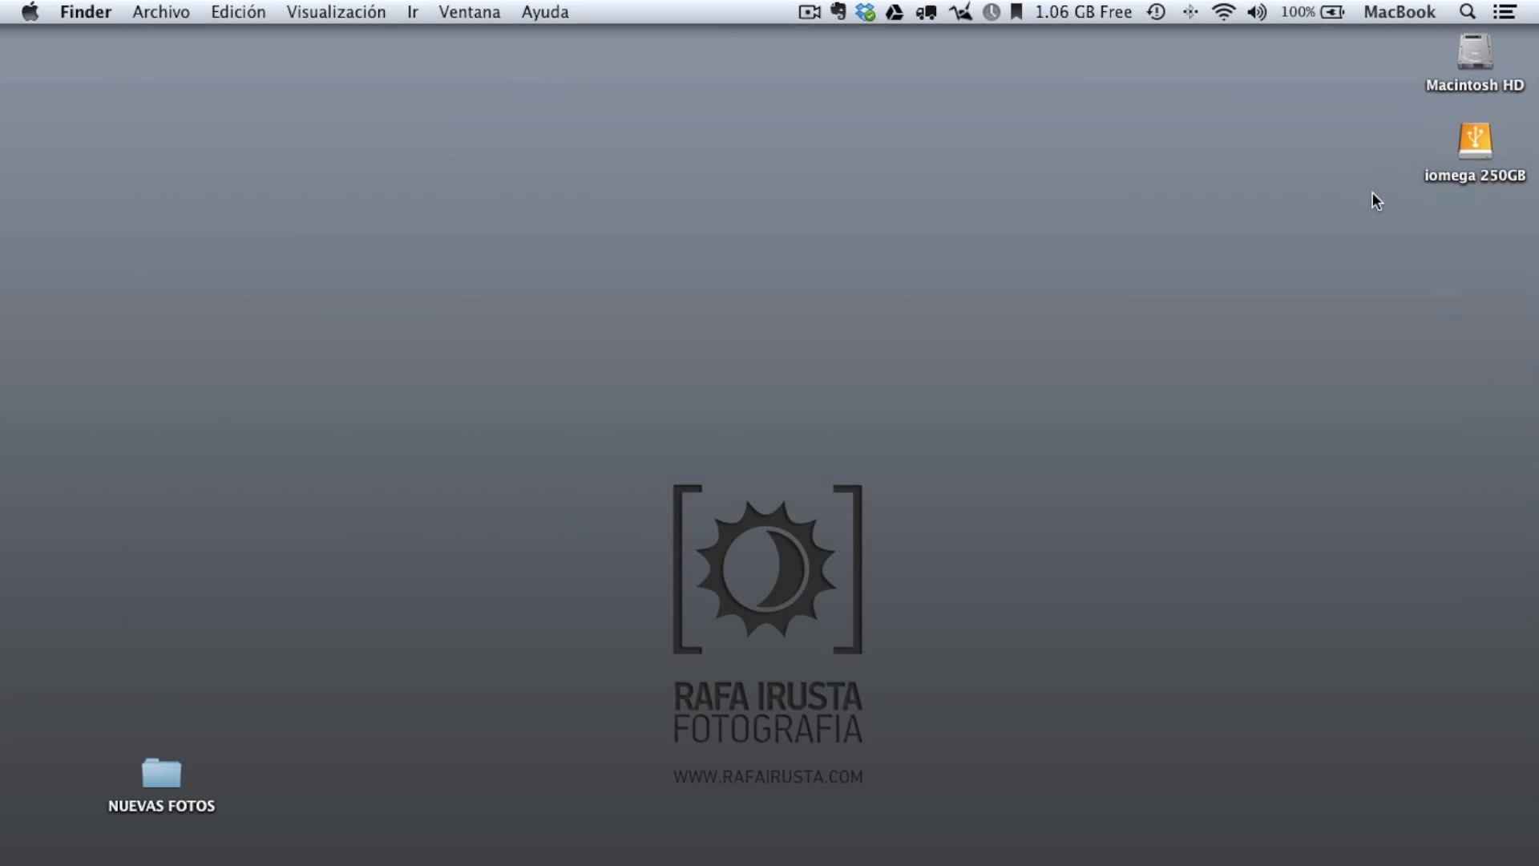
Move NUEVAS FOTOS on the iomega 250GB drive to the trash and copy the desktop's NUEVAS FOTOS folder onto the drive.
{"action": "double_click", "coordinate": [1469, 137]}
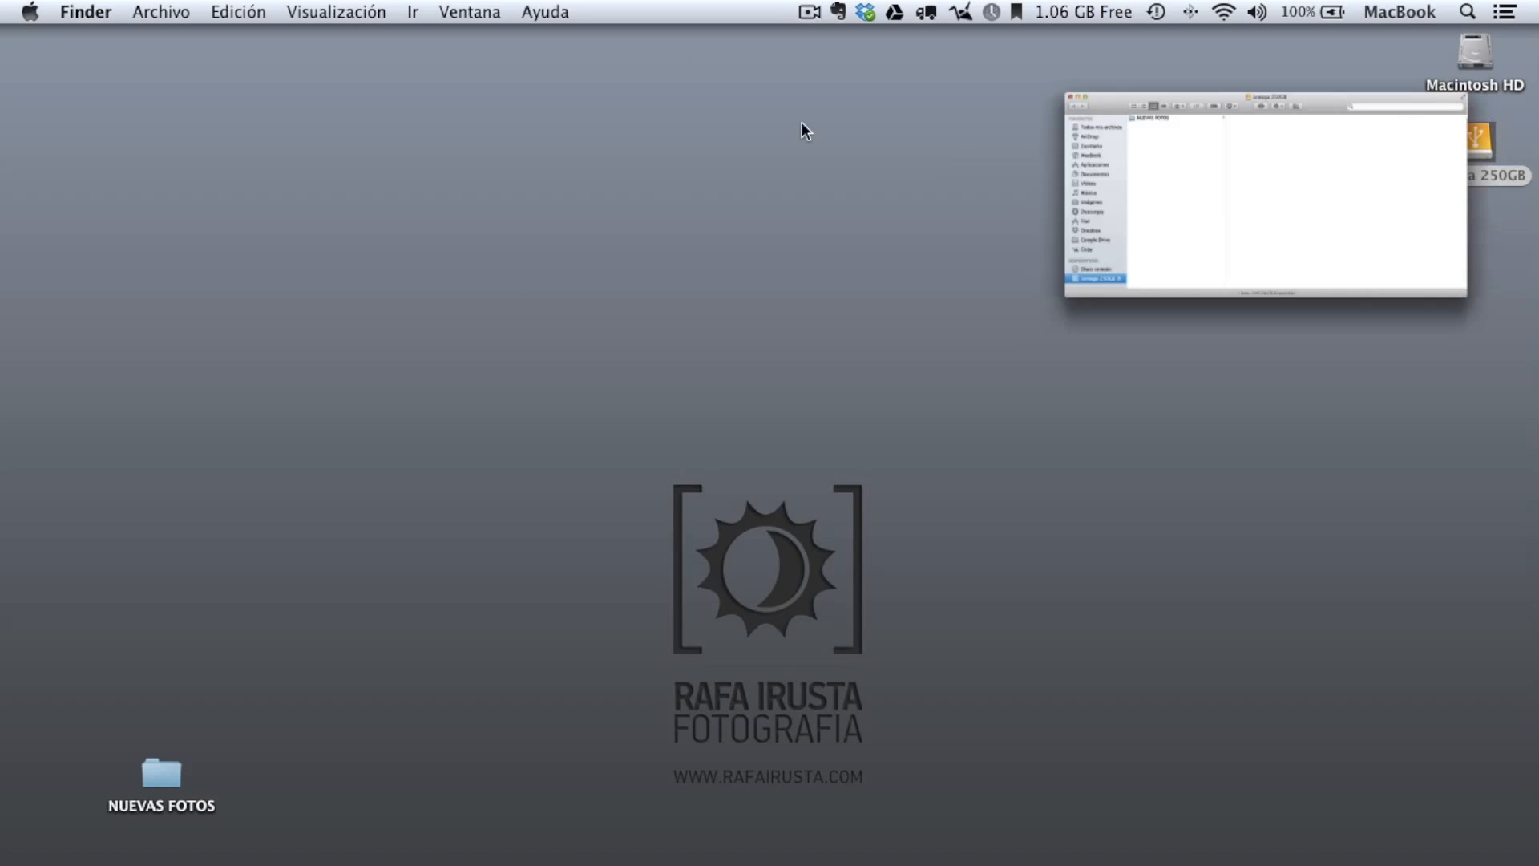
{"action": "left_click", "coordinate": [361, 103]}
{"action": "key", "text": "super+BackSpace"}
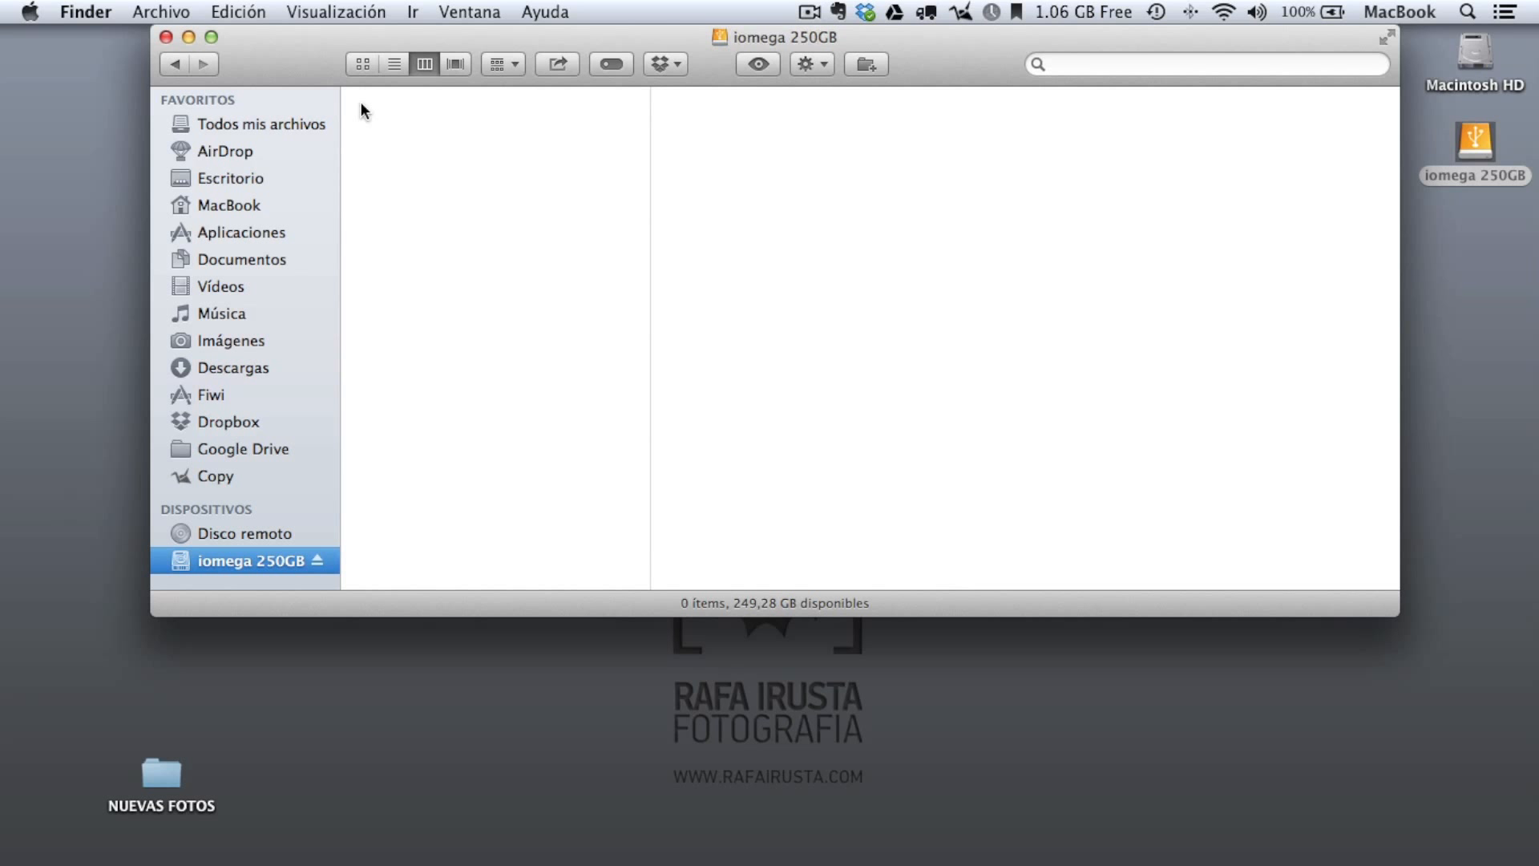
{"action": "left_click_drag", "start_coordinate": [173, 768], "coordinate": [458, 224]}
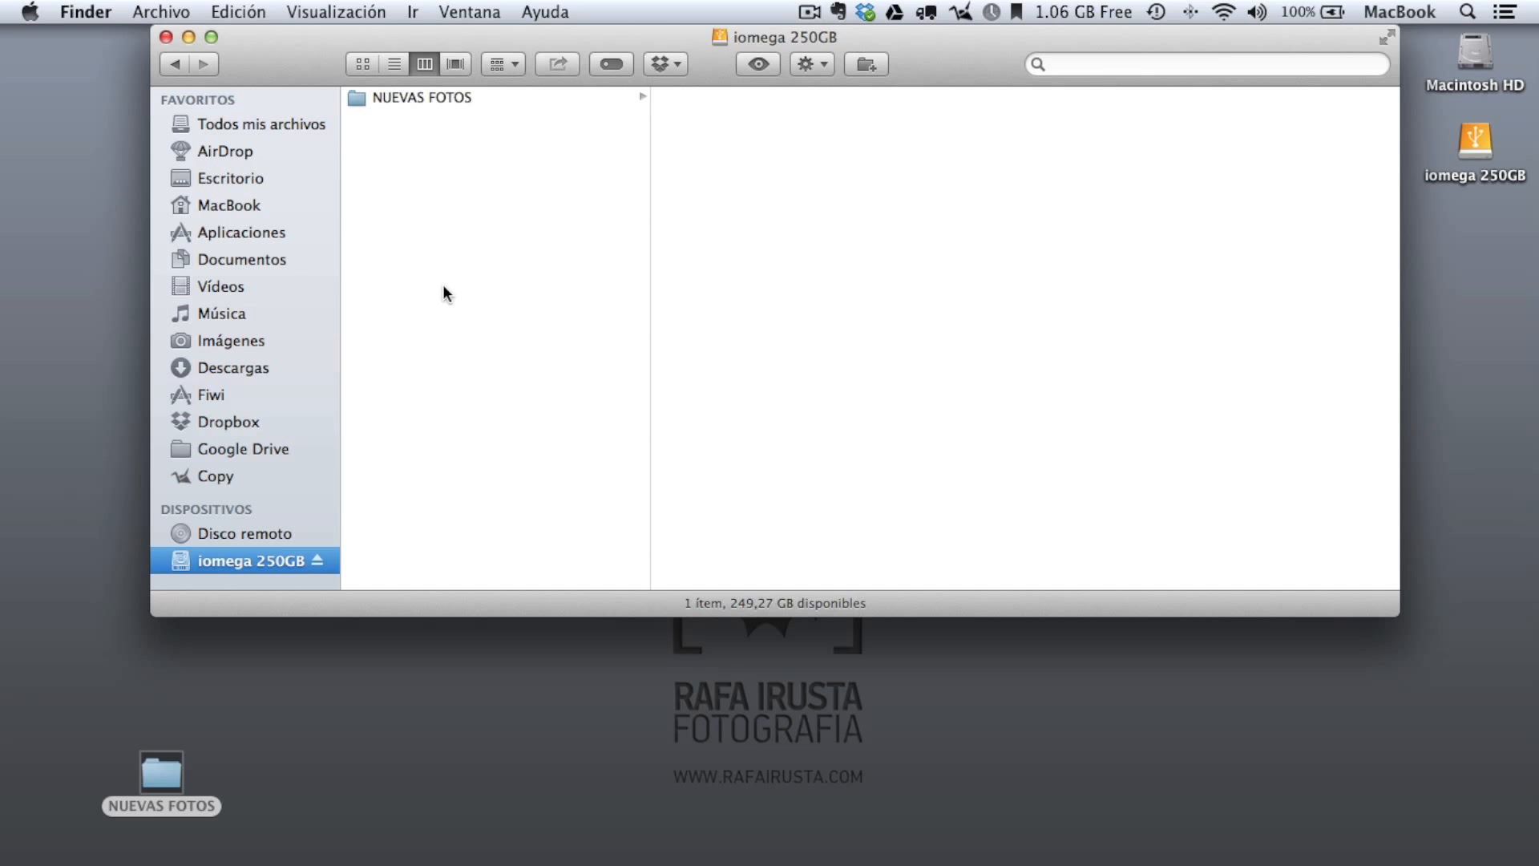
Open the CatViajes.lrcat catalogue from NUEVAS FOTOS/CatViajes on the iomega 250GB drive.
{"action": "left_click", "coordinate": [360, 103]}
{"action": "left_click", "coordinate": [665, 99]}
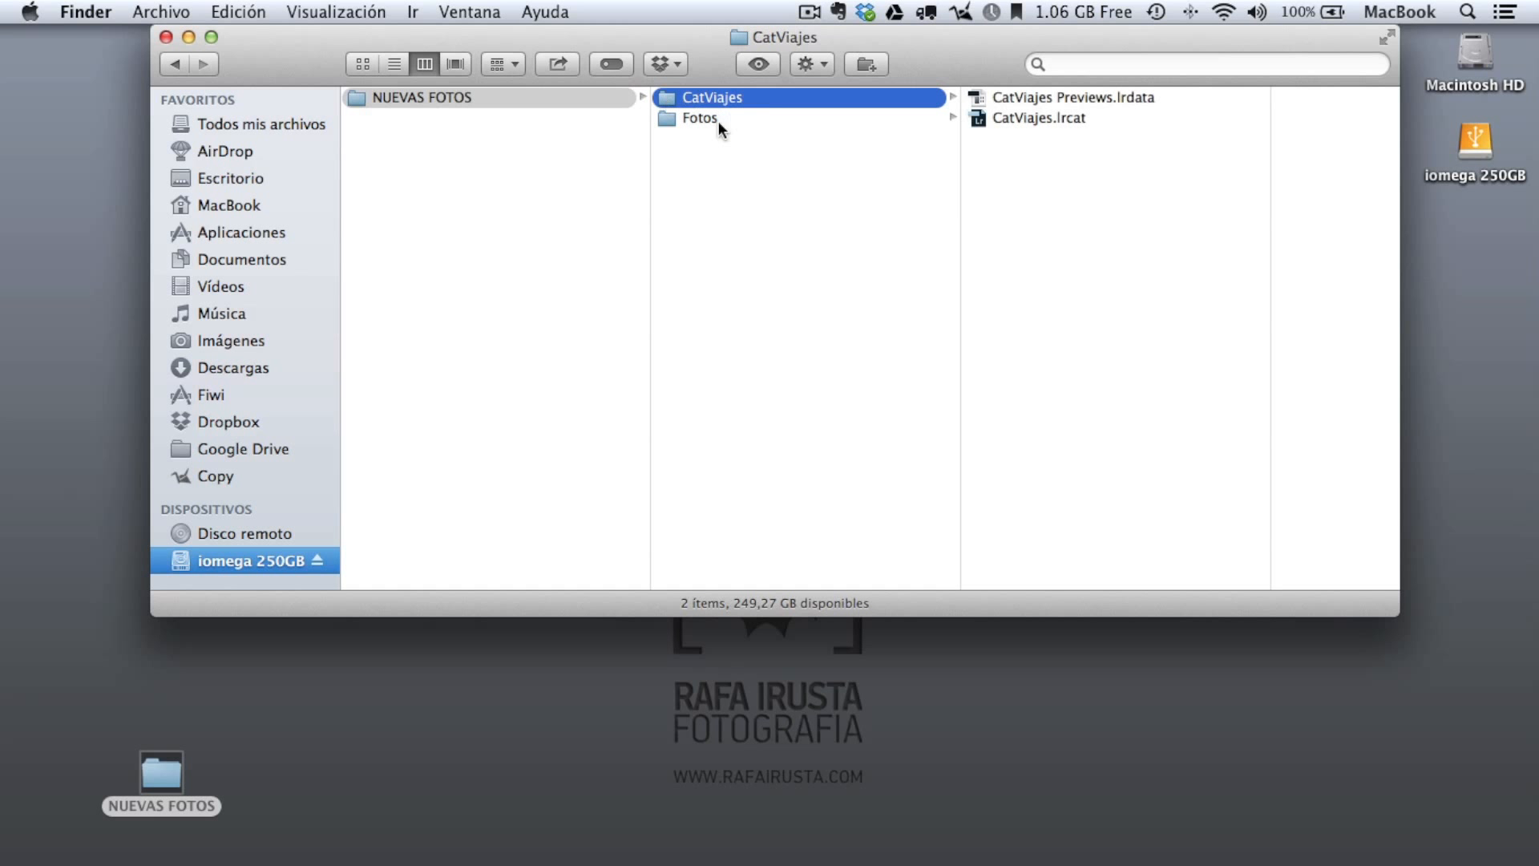
{"action": "left_click", "coordinate": [662, 117]}
{"action": "left_click", "coordinate": [877, 103]}
{"action": "double_click", "coordinate": [978, 119]}
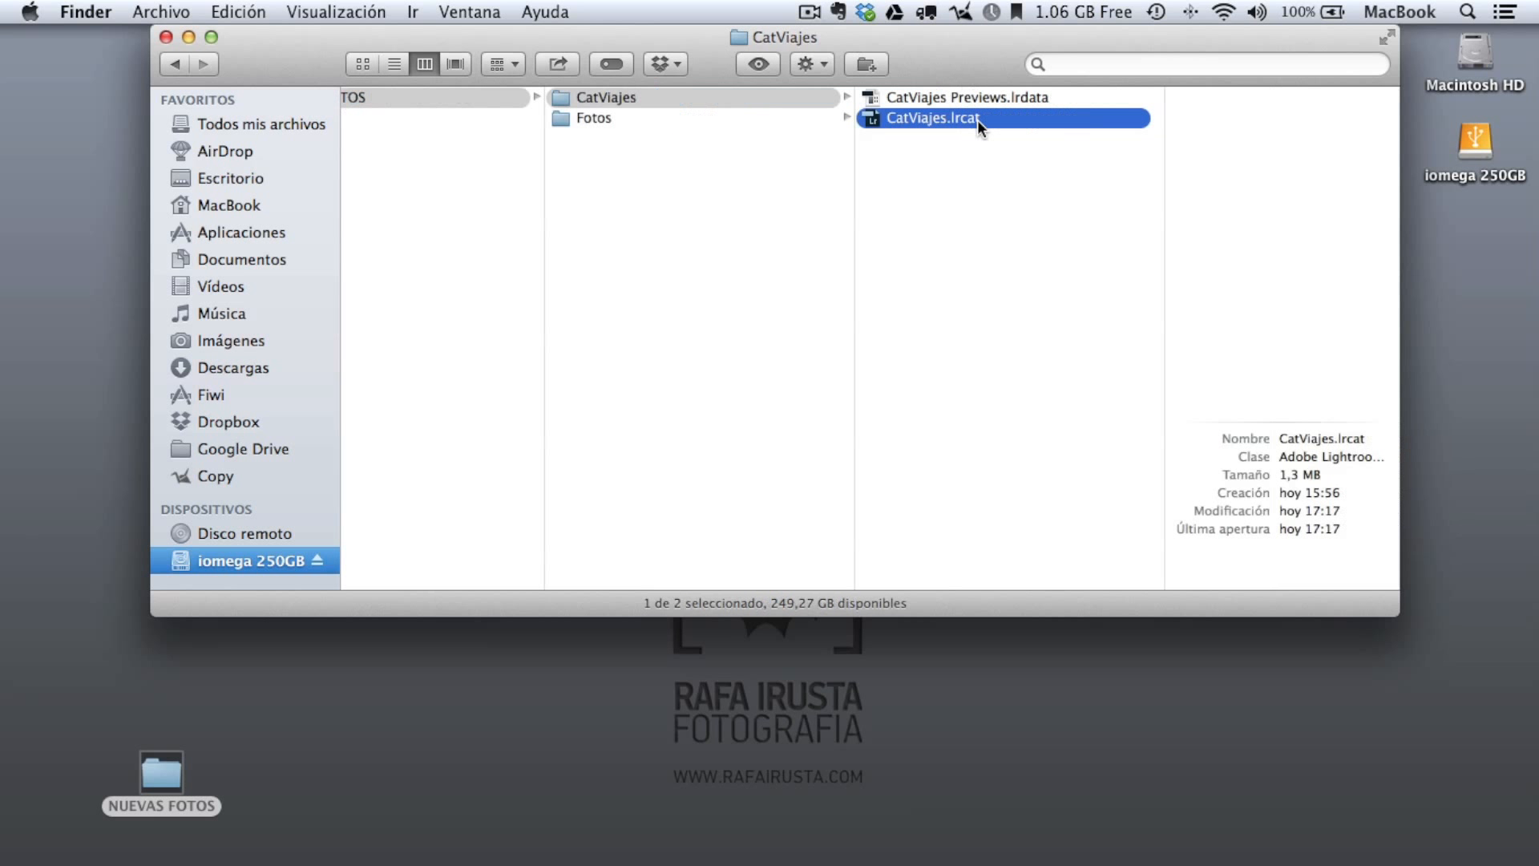